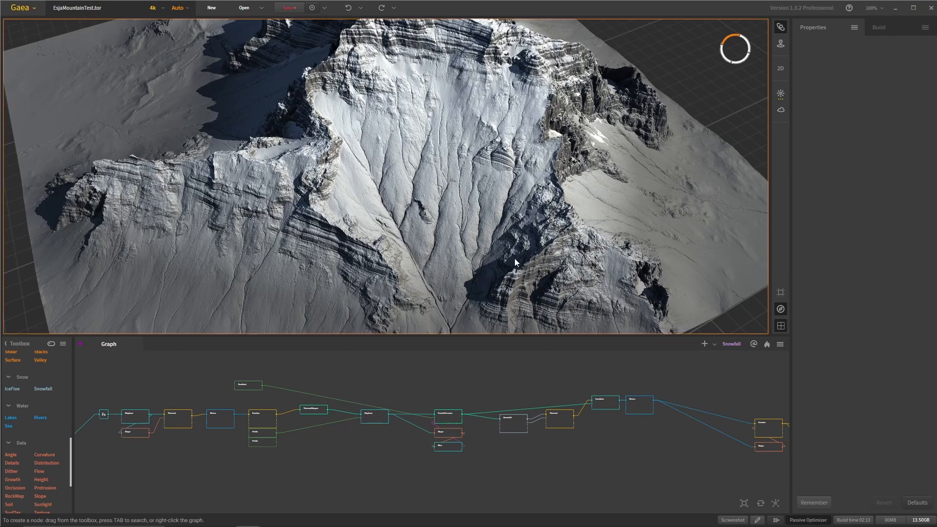
# - Examine the snow-covered mountain terrain of EsjaMountainTest from several angles, from the lower slopes up to the summit ridge
pyautogui.moveTo(515, 259); pyautogui.dragTo(506, 224)
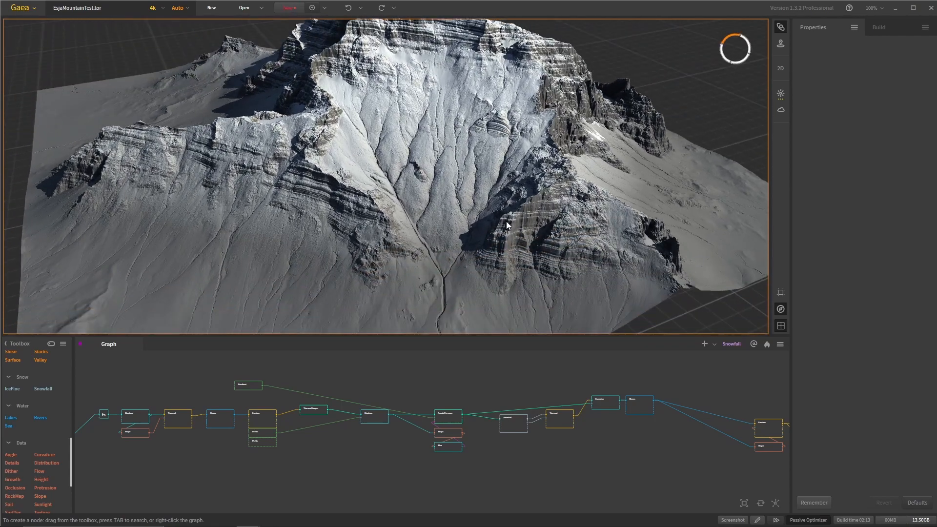
pyautogui.moveTo(610, 255); pyautogui.dragTo(536, 270)
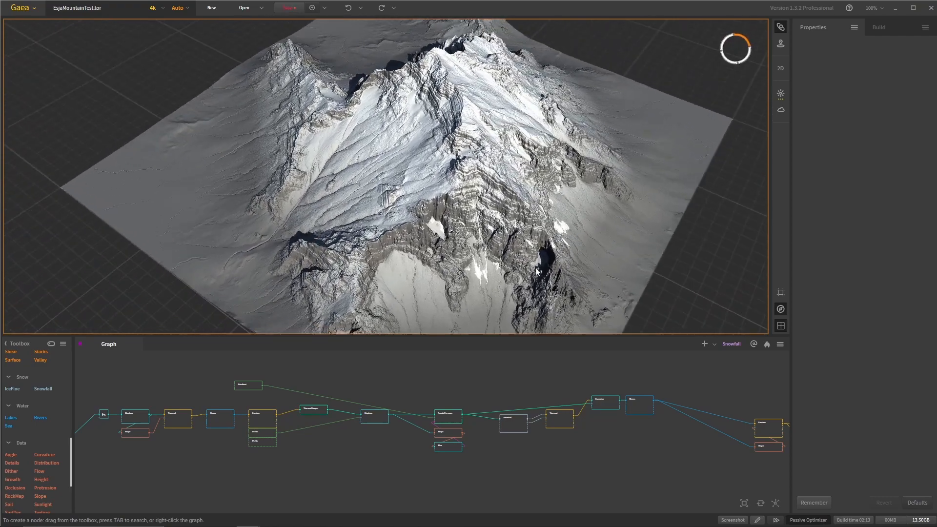
pyautogui.scroll(5, 516, 277)
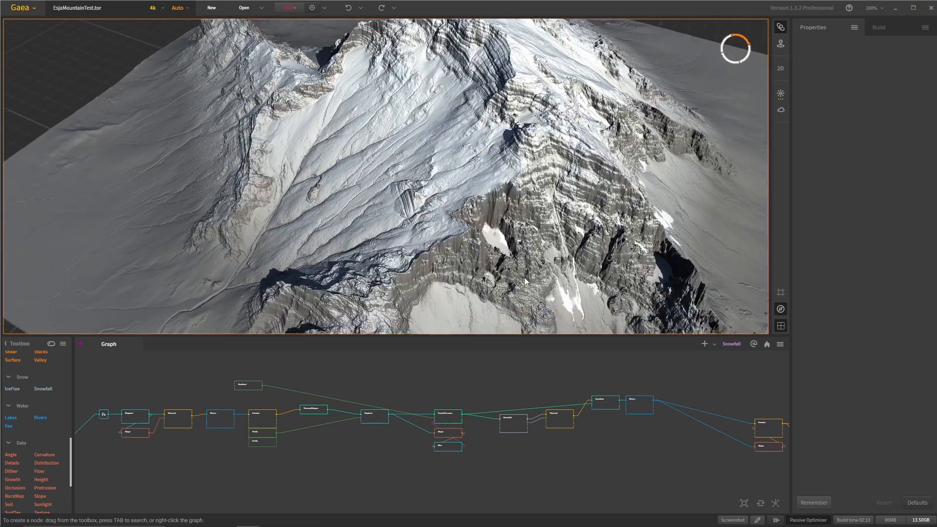
pyautogui.moveTo(524, 277); pyautogui.dragTo(582, 251)
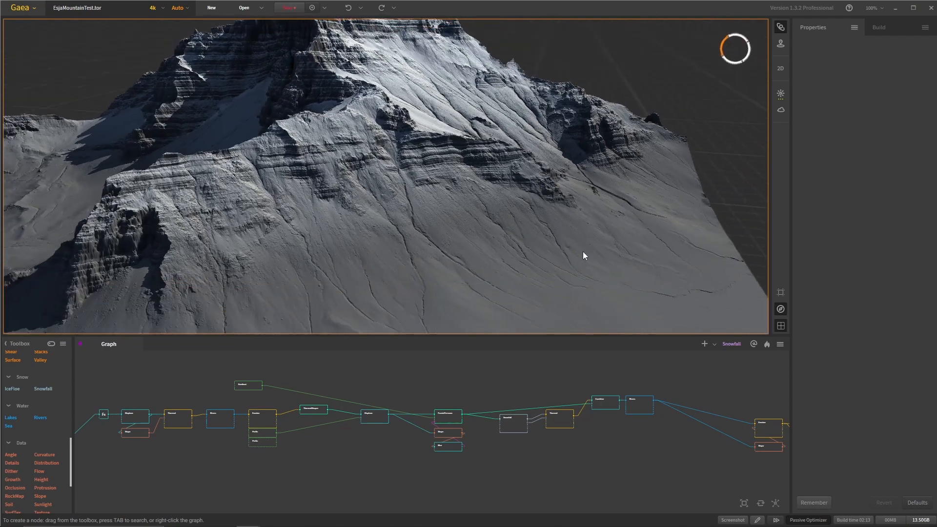
pyautogui.moveTo(519, 252); pyautogui.dragTo(416, 253)
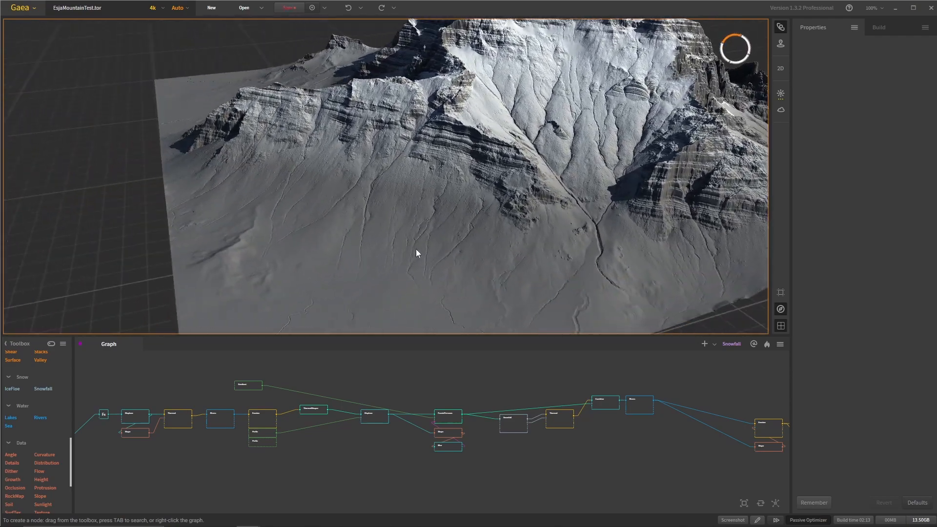
pyautogui.moveTo(405, 221); pyautogui.dragTo(438, 253)
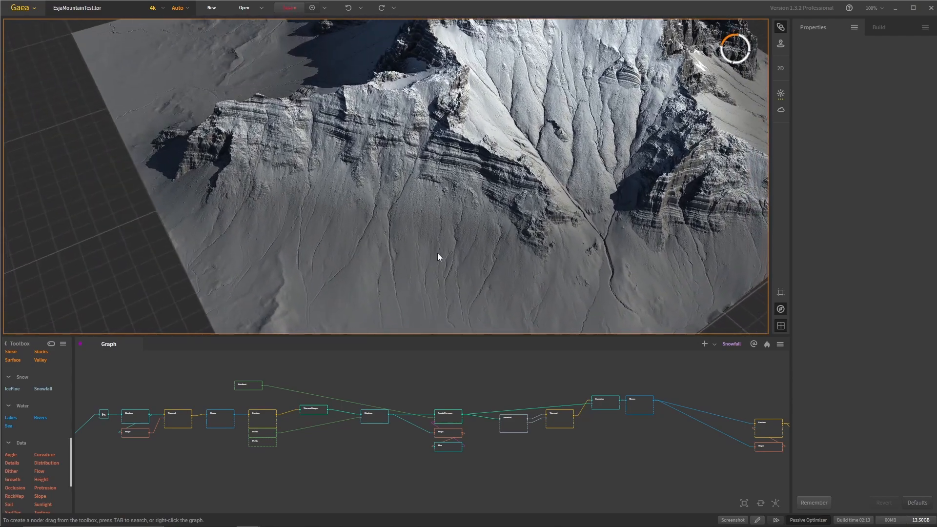
pyautogui.moveTo(463, 205); pyautogui.dragTo(433, 252, button='middle')
pyautogui.moveTo(434, 253); pyautogui.dragTo(452, 227)
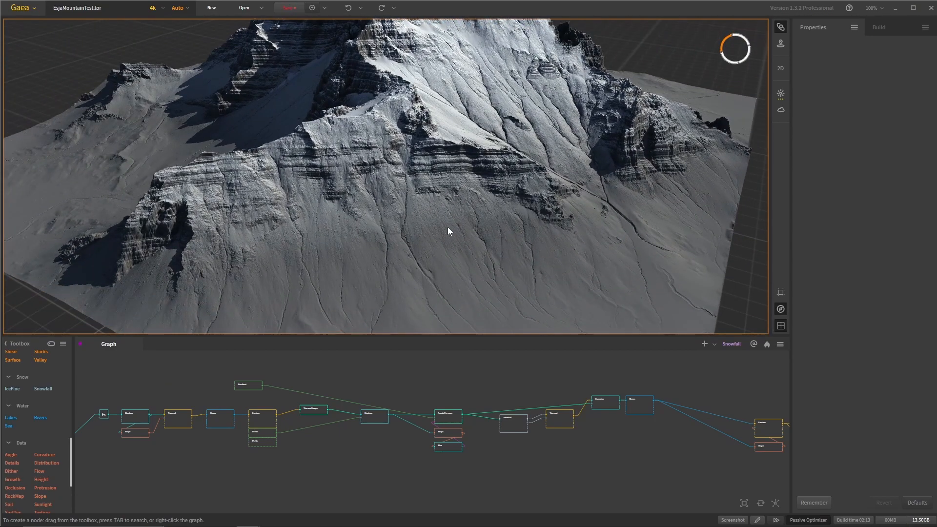
pyautogui.moveTo(470, 285); pyautogui.dragTo(453, 278)
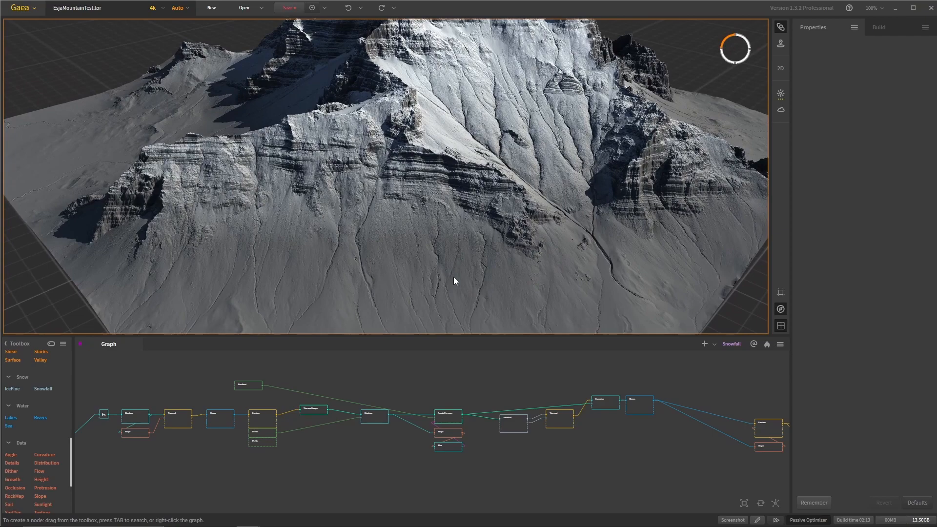
pyautogui.moveTo(455, 277); pyautogui.dragTo(384, 289)
pyautogui.scroll(-5, 384, 289)
pyautogui.moveTo(393, 255); pyautogui.dragTo(394, 311)
pyautogui.scroll(3, 337, 229)
pyautogui.scroll(5, 402, 246)
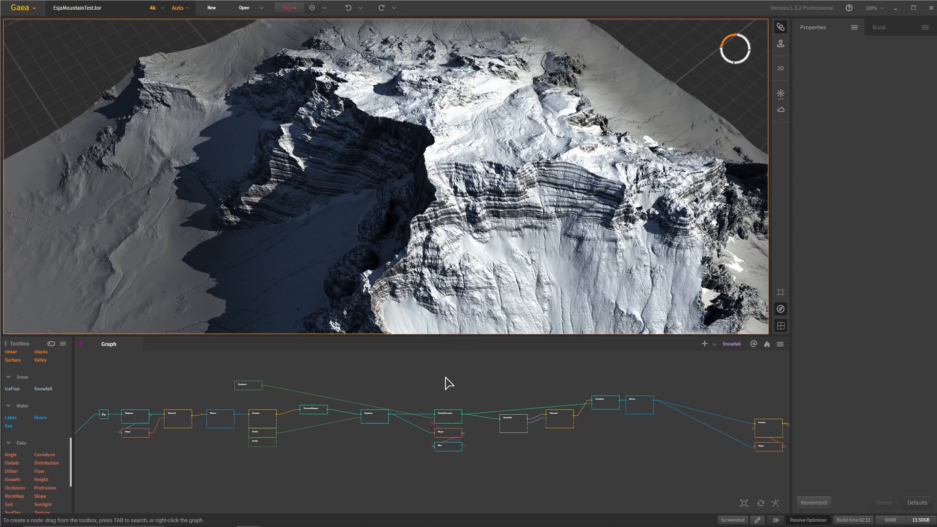
pyautogui.scroll(2, 449, 383)
# - Switch to the EsjaSlopeTest project and look over its rocky slope and node graph
pyautogui.moveTo(463, 526)
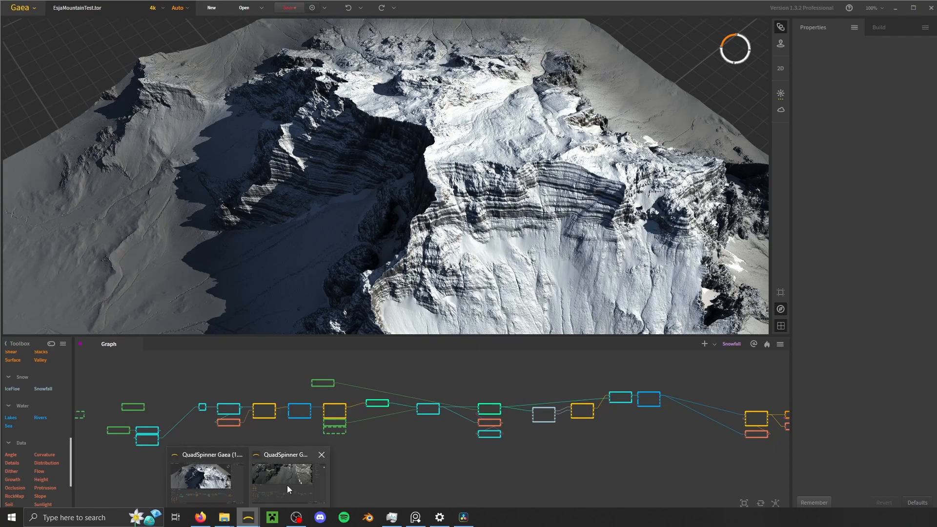
pyautogui.click(287, 485)
pyautogui.moveTo(445, 161); pyautogui.dragTo(365, 247)
pyautogui.scroll(-5, 424, 141)
pyautogui.moveTo(366, 326); pyautogui.dragTo(577, 320, button='middle')
pyautogui.moveTo(287, 437); pyautogui.dragTo(479, 452, button='middle')
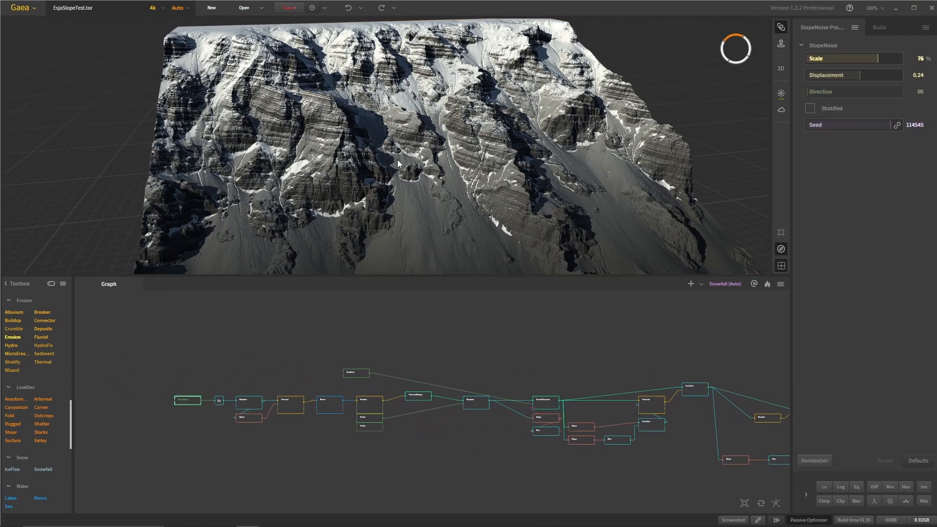
# - Inspect the SlopeNoise base terrain from above and the first nodes of the chain that follow it
pyautogui.scroll(5, 479, 176)
pyautogui.scroll(-5, 405, 215)
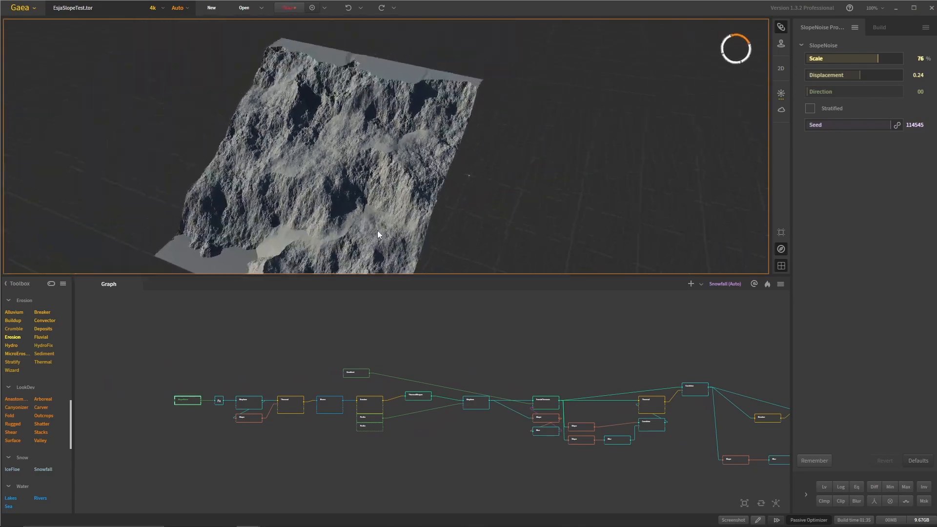
pyautogui.moveTo(359, 232); pyautogui.dragTo(393, 121)
pyautogui.moveTo(478, 156); pyautogui.dragTo(427, 215)
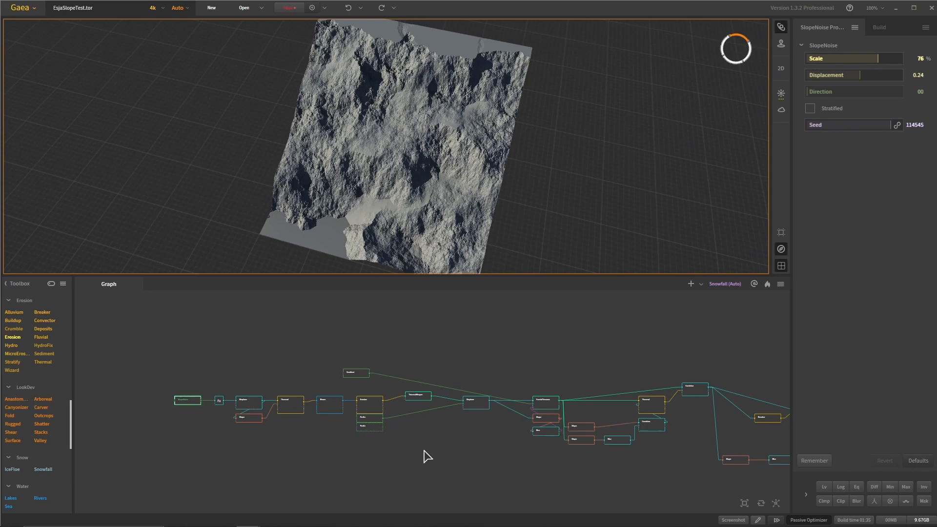
pyautogui.scroll(-2, 427, 456)
pyautogui.scroll(5, 361, 449)
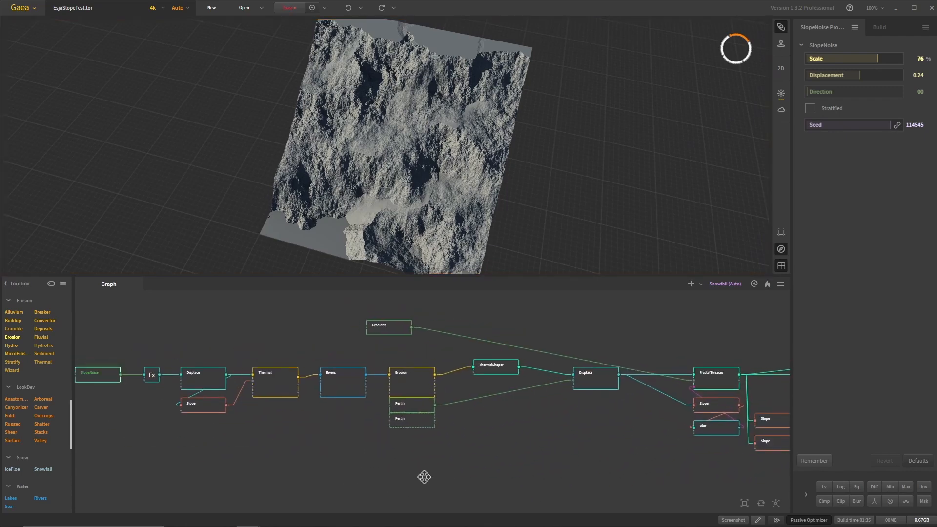
pyautogui.scroll(-2, 619, 453)
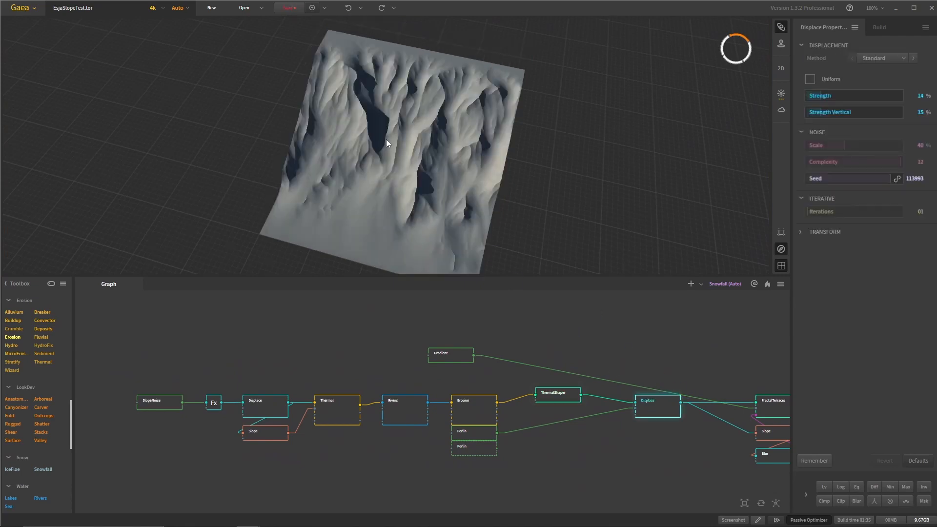
# - Preview the Displace node that follows ThermalShaper and continue along the graph to the FractalTerraces node
pyautogui.moveTo(385, 139); pyautogui.dragTo(385, 81)
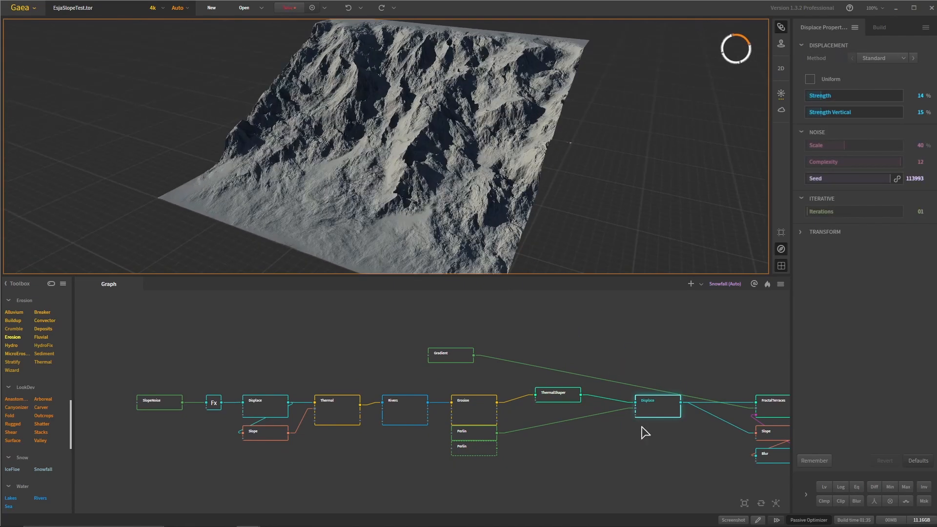
pyautogui.scroll(-2, 643, 428)
pyautogui.moveTo(648, 440); pyautogui.dragTo(452, 428)
pyautogui.scroll(3, 508, 413)
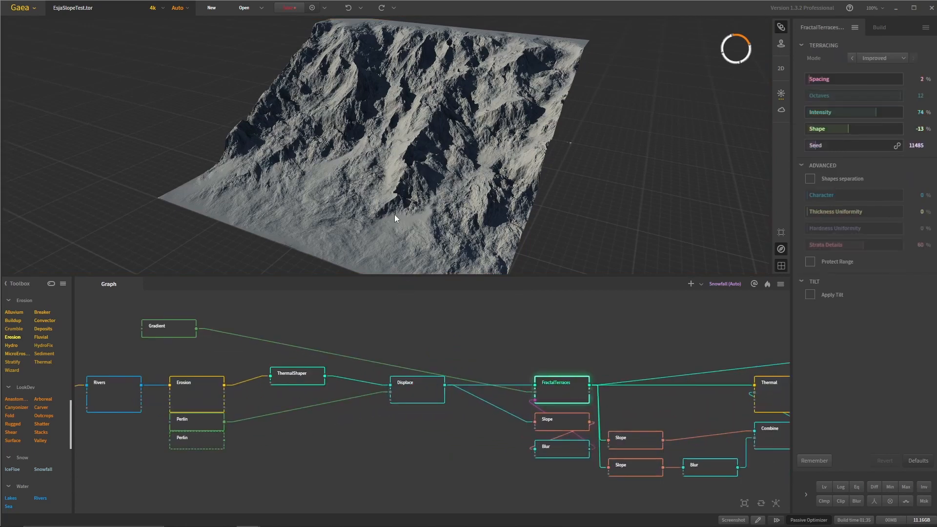
# - Go through the Thermal and Combine nodes after FractalTerraces and on to the QuickColor node at the graph's end
pyautogui.moveTo(724, 433); pyautogui.dragTo(450, 441)
pyautogui.click(503, 400)
pyautogui.click(583, 378)
pyautogui.scroll(-3, 653, 420)
pyautogui.moveTo(698, 451); pyautogui.dragTo(351, 473)
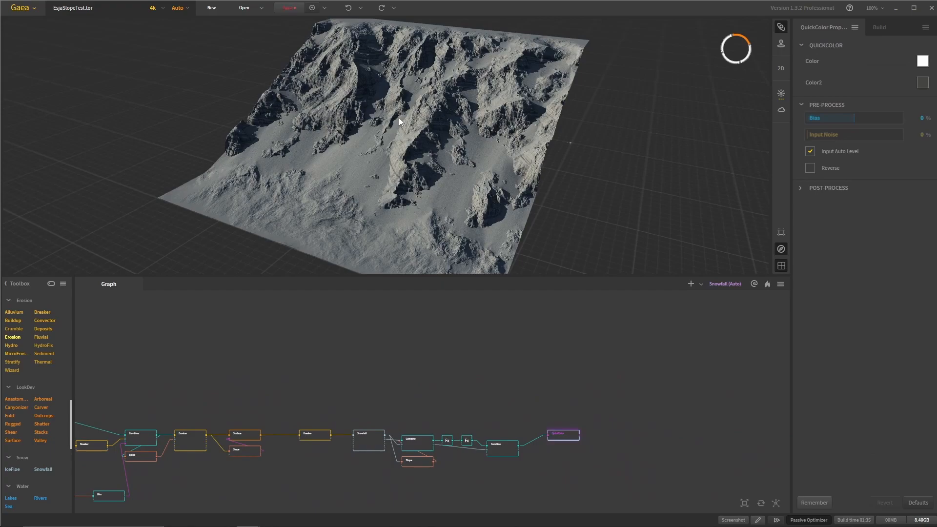
# - View the final QuickColor result of the slope from a higher angle
pyautogui.moveTo(399, 118)
pyautogui.mouseDown()
pyautogui.moveTo(415, 180)
pyautogui.moveTo(407, 157)
pyautogui.moveTo(459, 204)
pyautogui.moveTo(463, 231)
pyautogui.mouseUp()
pyautogui.scroll(-2, 407, 157)
pyautogui.scroll(3, 454, 180)
pyautogui.scroll(-1, 441, 359)
# - Examine the node graph from its final nodes back to the chain between SlopeNoise and FractalTerraces
pyautogui.moveTo(441, 359); pyautogui.dragTo(502, 346)
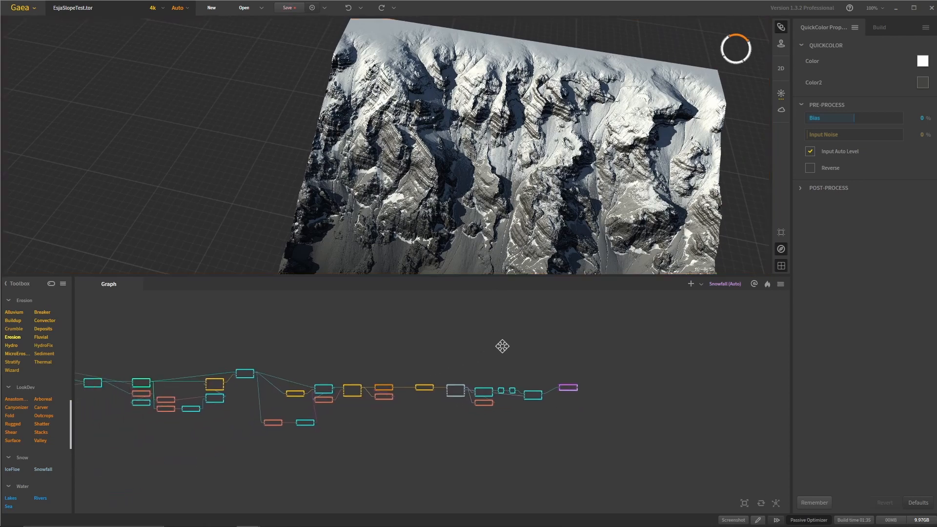
pyautogui.scroll(2, 472, 409)
pyautogui.moveTo(372, 425); pyautogui.dragTo(646, 436)
pyautogui.scroll(2, 512, 438)
pyautogui.scroll(-5, 499, 439)
pyautogui.scroll(2, 371, 437)
pyautogui.moveTo(355, 439); pyautogui.dragTo(452, 458)
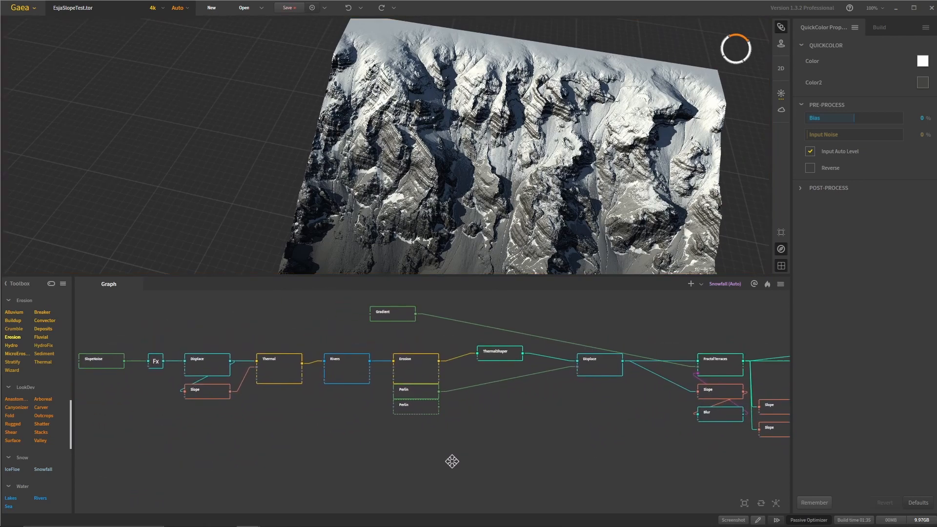
pyautogui.scroll(1, 490, 485)
pyautogui.scroll(2, 451, 441)
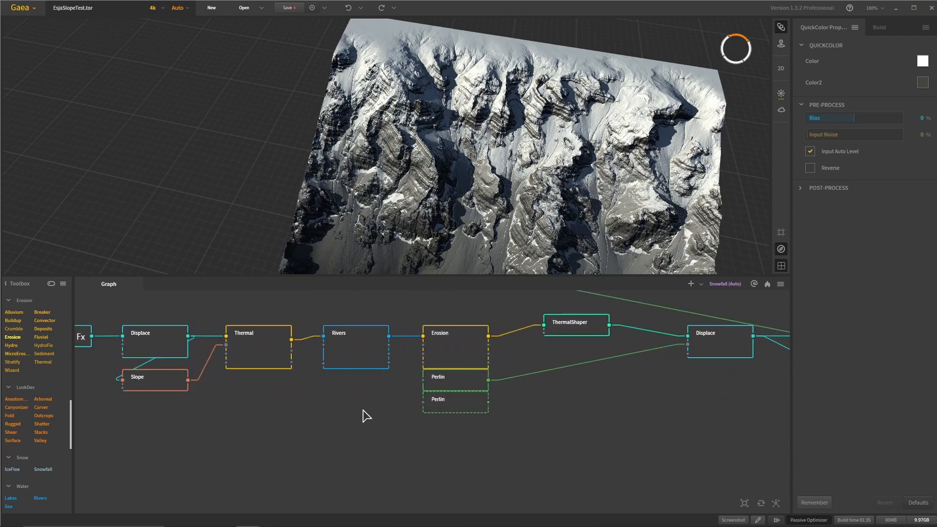
pyautogui.scroll(-3, 366, 414)
pyautogui.scroll(3, 426, 206)
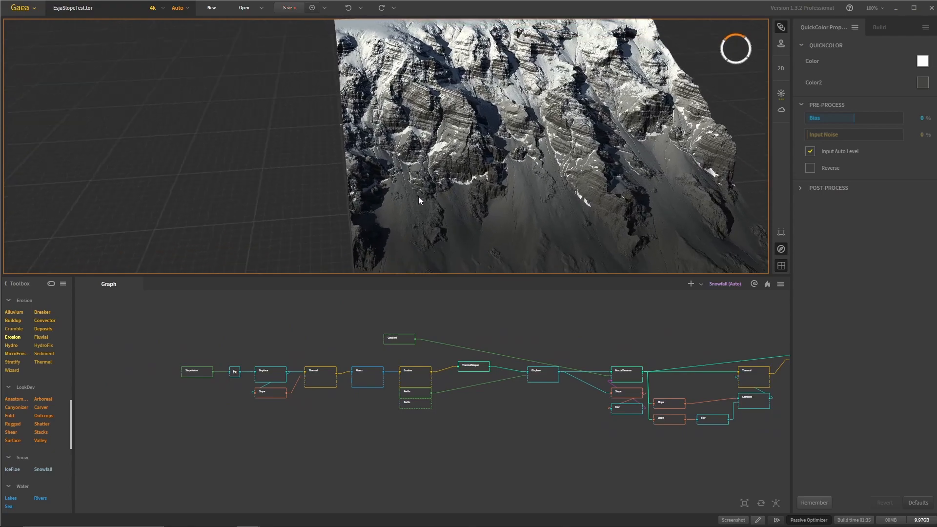
# - Inspect the layered cliffs and lower scree of the finished slope up close
pyautogui.moveTo(418, 196); pyautogui.dragTo(380, 203)
pyautogui.scroll(3, 427, 213)
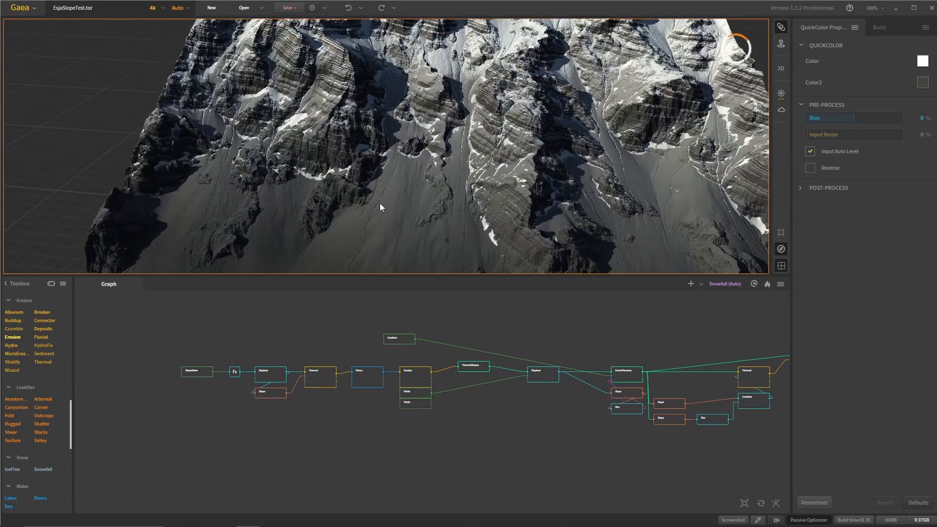
pyautogui.scroll(-2, 379, 205)
pyautogui.scroll(3, 420, 380)
# - Preview the Erosion node located before ThermalShaper and inspect its terrain from the front and the side
pyautogui.click(431, 391)
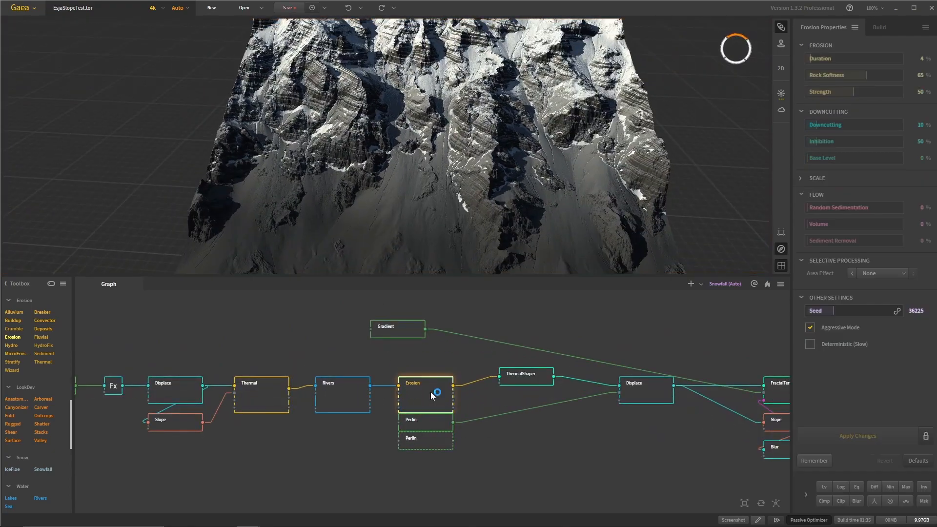
pyautogui.moveTo(406, 199); pyautogui.dragTo(382, 210)
pyautogui.moveTo(322, 434); pyautogui.dragTo(384, 423, button='middle')
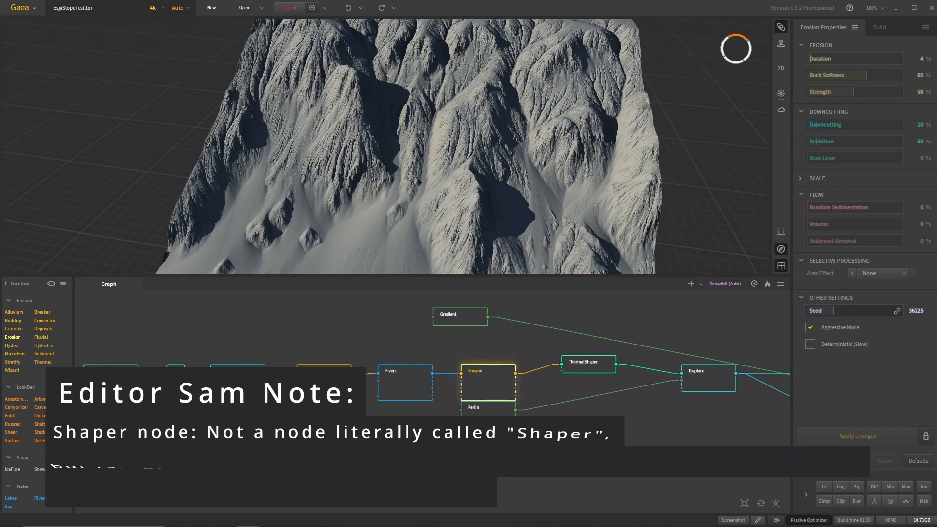
pyautogui.click(399, 396)
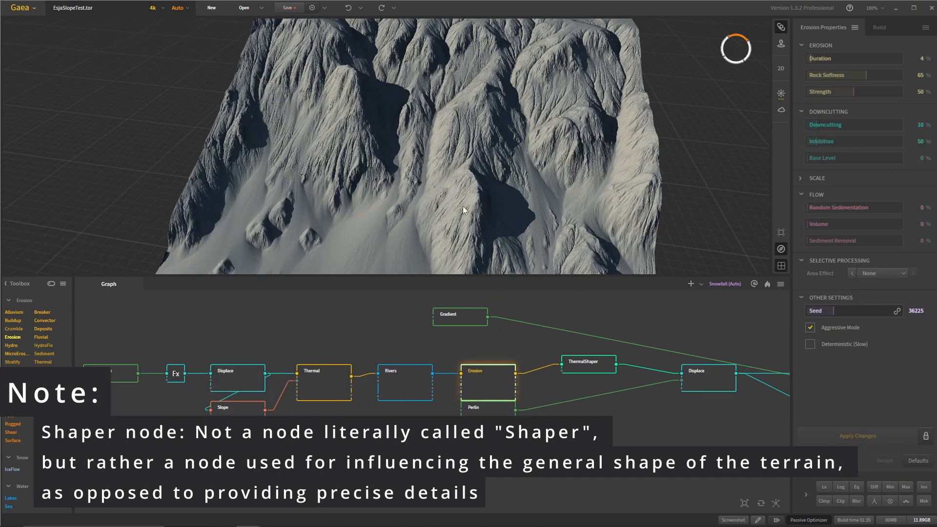
pyautogui.moveTo(462, 205); pyautogui.dragTo(430, 145)
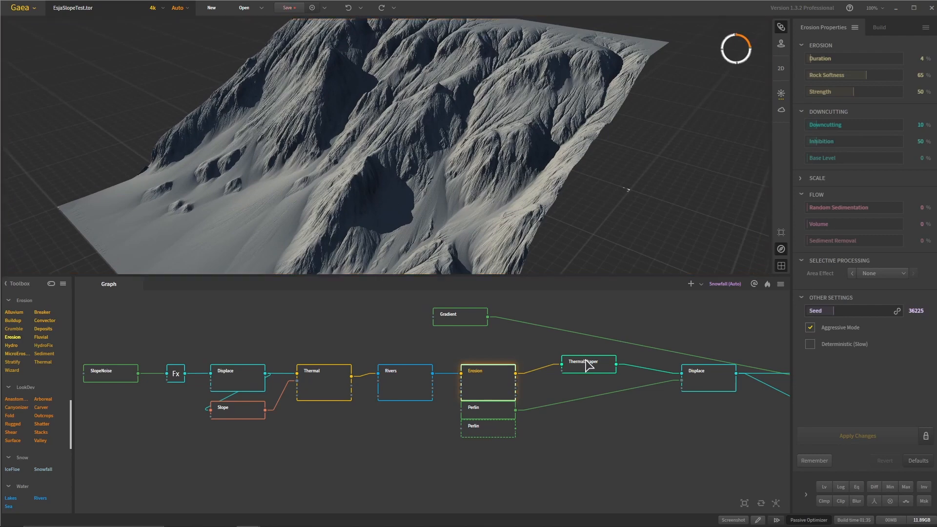
# - Preview the ThermalShaper node and inspect its smoothed ridges from above and close up
pyautogui.click(586, 361)
pyautogui.moveTo(371, 169); pyautogui.dragTo(471, 247)
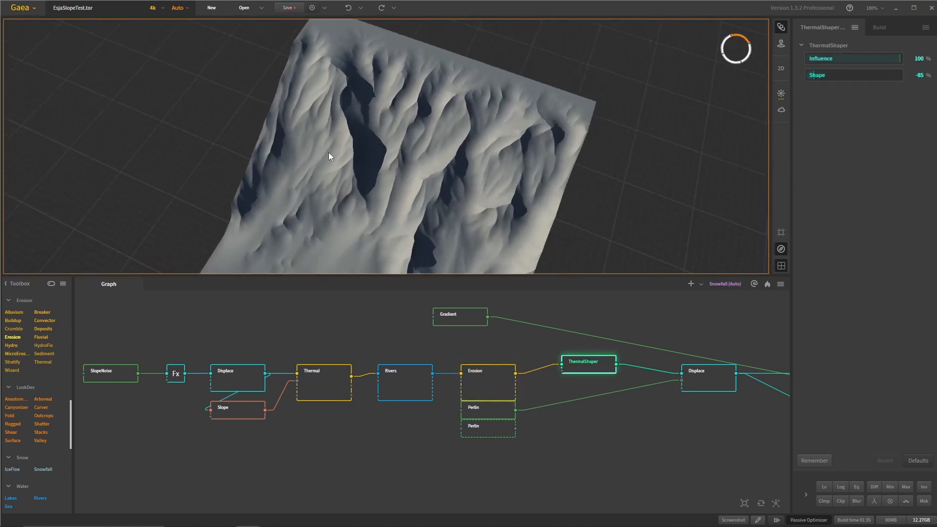
pyautogui.moveTo(335, 107); pyautogui.dragTo(368, 134)
pyautogui.scroll(3, 328, 157)
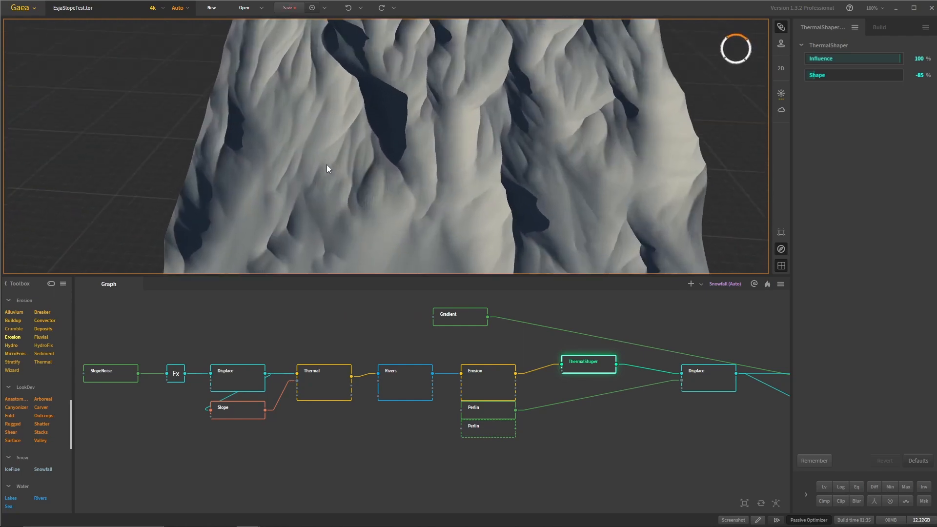
# - Switch to the reference image board and view the photo of the snow-capped mountain above the houses
pyautogui.moveTo(287, 525)
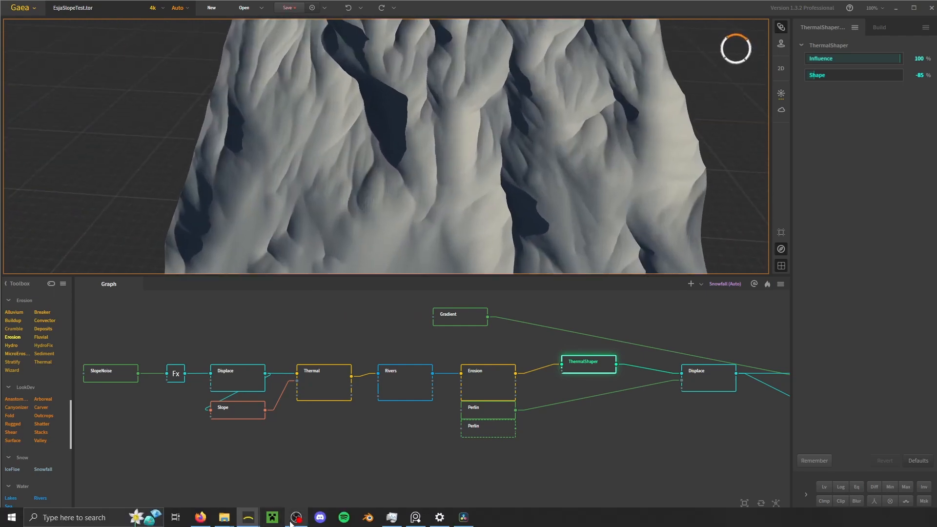
pyautogui.click(413, 524)
pyautogui.scroll(10, 678, 303)
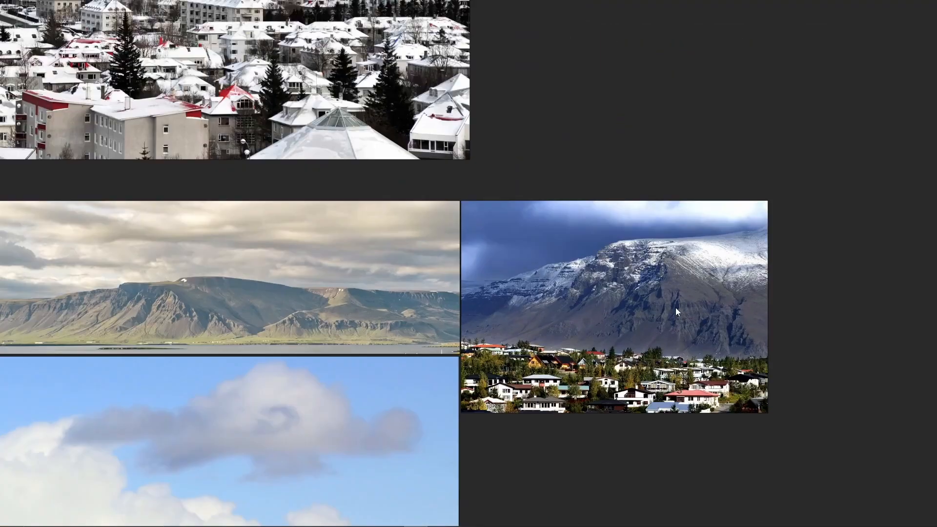
pyautogui.scroll(-3, 634, 156)
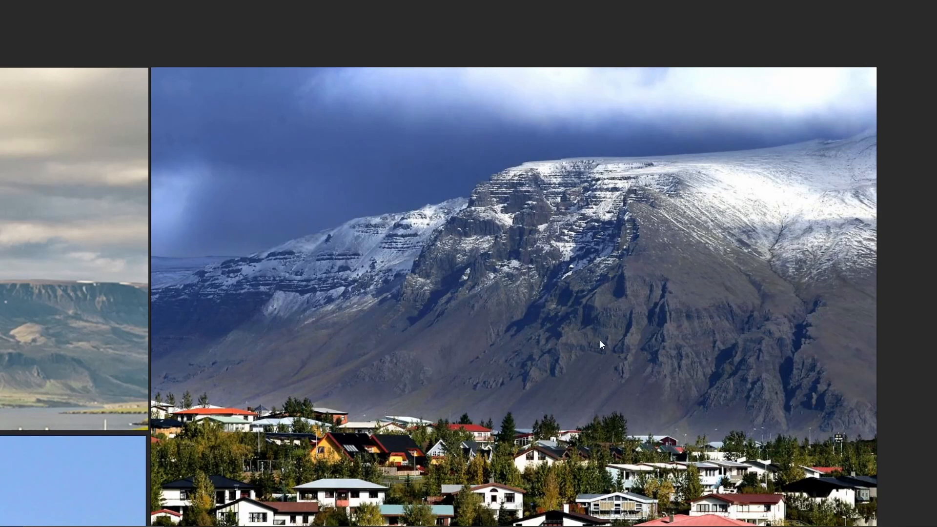
# - Return to the EsjaSlopeTest project in Gaea and preview the Displace node after ThermalShaper from a lower, more distant view
pyautogui.moveTo(432, 525)
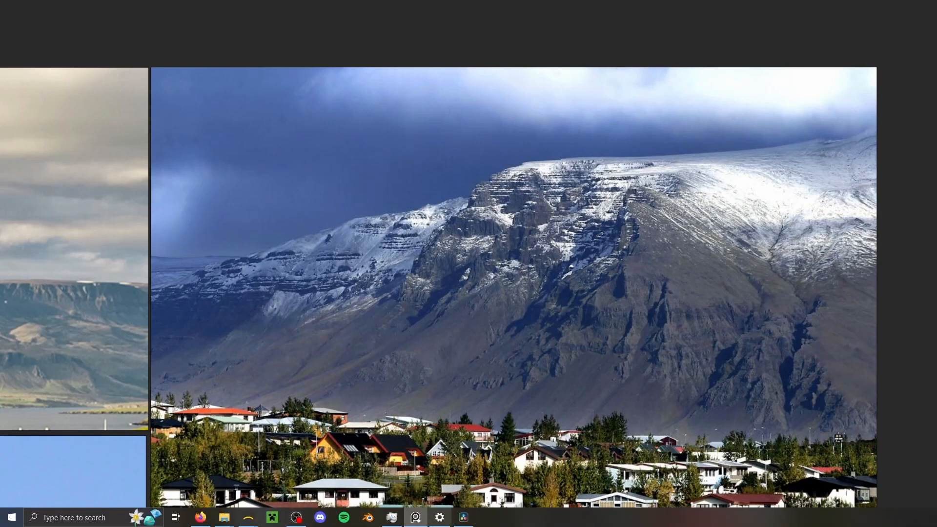
pyautogui.moveTo(490, 387); pyautogui.dragTo(559, 414, button='middle')
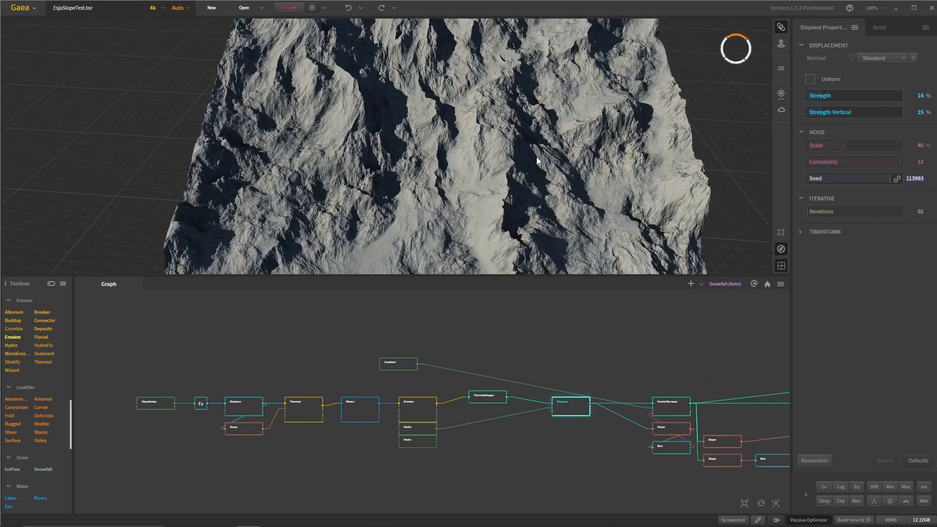
pyautogui.moveTo(537, 156); pyautogui.dragTo(539, 121)
pyautogui.scroll(-6, 539, 122)
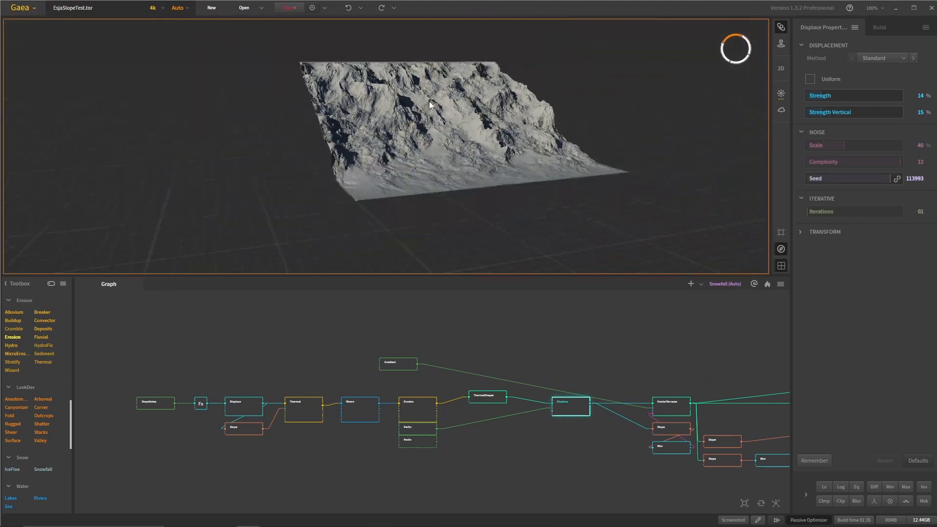
# - Inspect the rocky surface of the Displace node's slope terrain from above and close up
pyautogui.moveTo(429, 101); pyautogui.dragTo(383, 171)
pyautogui.scroll(5, 383, 150)
pyautogui.scroll(2, 496, 403)
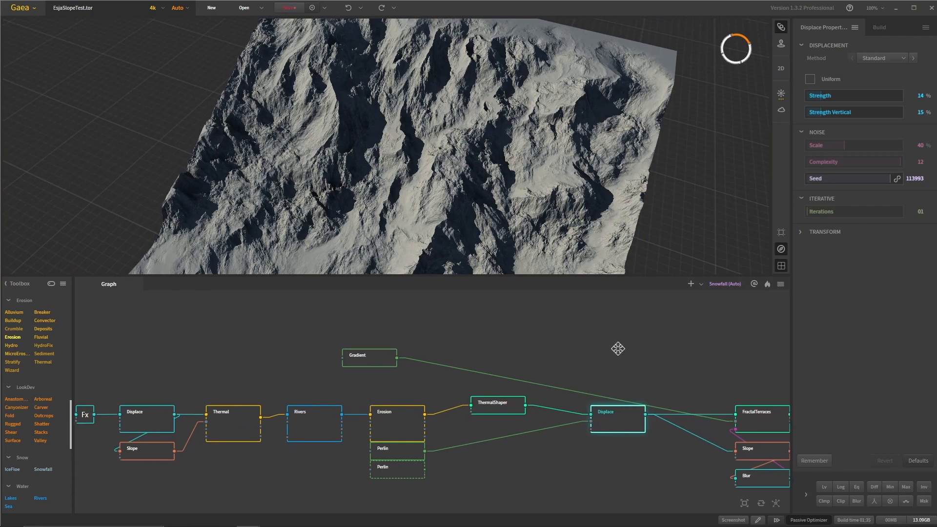
pyautogui.moveTo(425, 199)
pyautogui.mouseDown()
pyautogui.moveTo(406, 206)
pyautogui.moveTo(427, 213)
pyautogui.mouseUp()
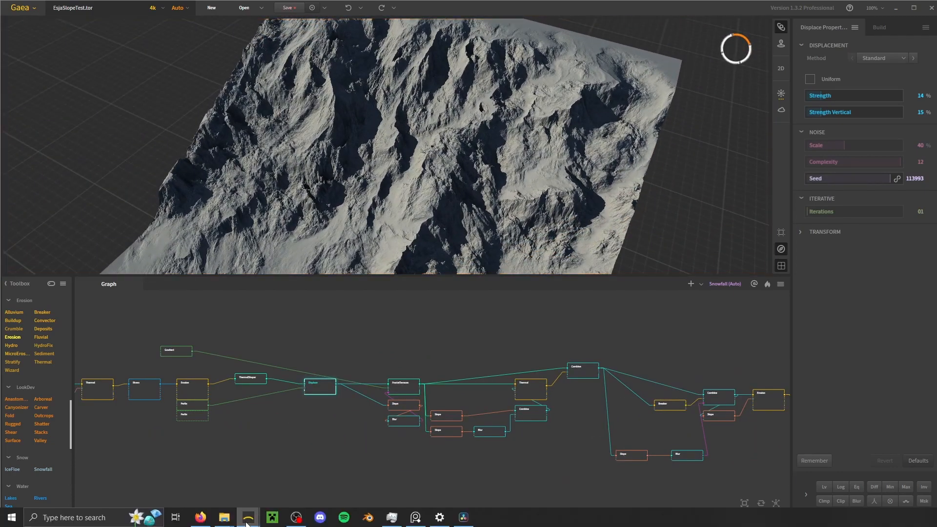
# - Switch to the EsjaMountainTest project and preview the Mountain node at the start of its graph
pyautogui.click(232, 502)
pyautogui.moveTo(291, 449); pyautogui.dragTo(526, 451, button='middle')
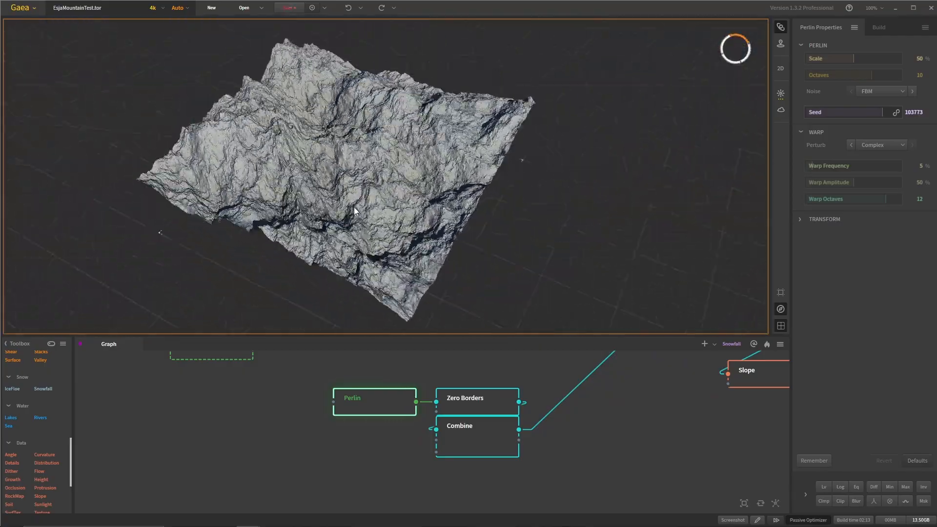
pyautogui.scroll(4, 354, 211)
pyautogui.moveTo(355, 211); pyautogui.dragTo(407, 327)
pyautogui.scroll(-5, 382, 274)
pyautogui.scroll(-3, 628, 443)
pyautogui.moveTo(630, 444); pyautogui.dragTo(537, 491, button='middle')
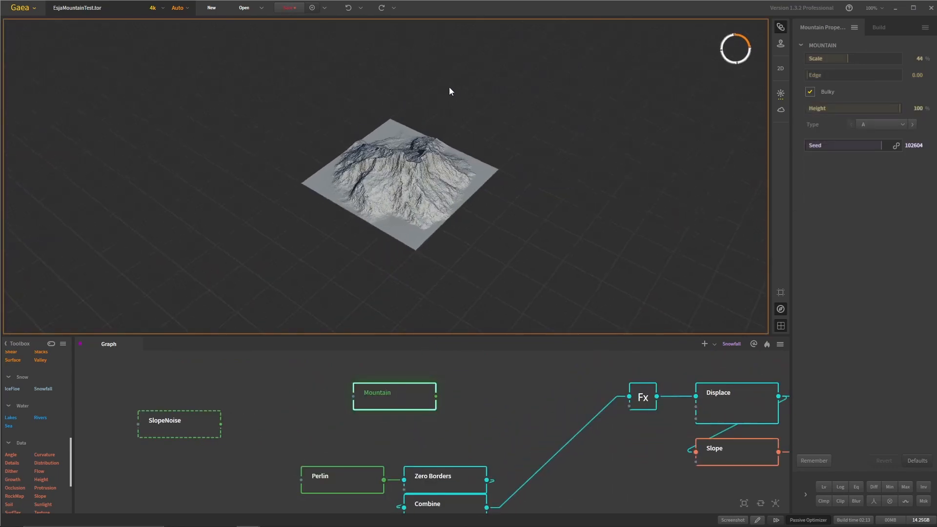
# - Inspect the Mountain node's terrain close up, and select the Perlin node feeding Zero Borders
pyautogui.scroll(5, 449, 87)
pyautogui.moveTo(441, 146); pyautogui.dragTo(480, 322)
pyautogui.scroll(4, 429, 156)
pyautogui.moveTo(524, 389); pyautogui.dragTo(513, 359, button='middle')
pyautogui.scroll(2, 371, 433)
pyautogui.scroll(-2, 347, 441)
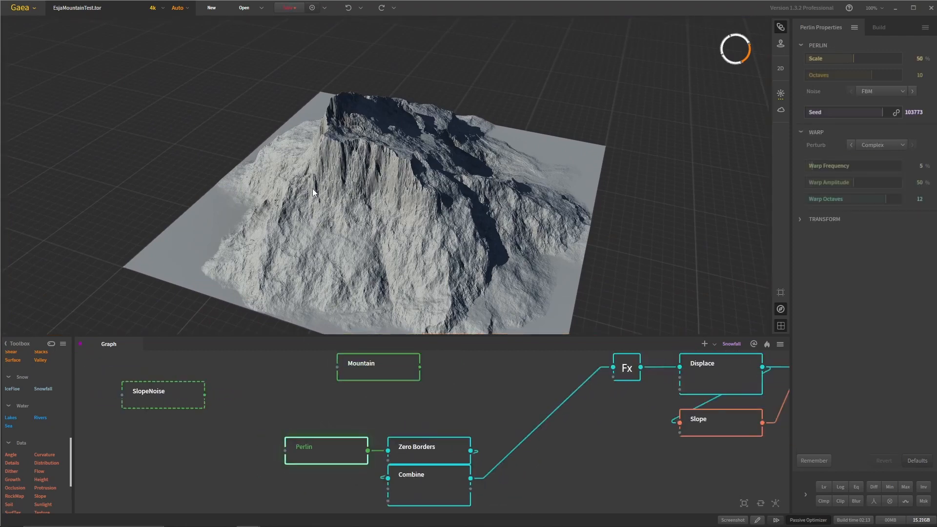
# - Preview the Zero Borders node and the Combine node below it, inspecting the blended mountain from several sides
pyautogui.click(438, 454)
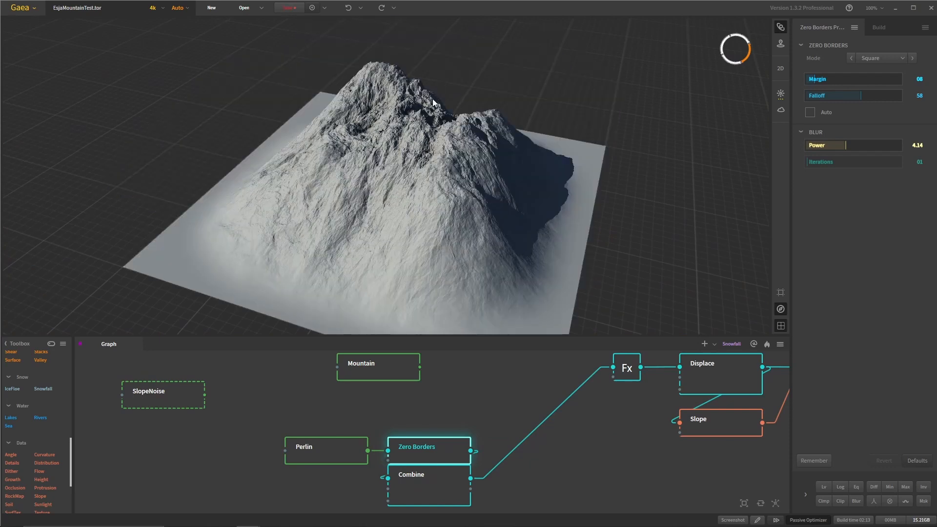
pyautogui.click(418, 477)
pyautogui.moveTo(351, 149); pyautogui.dragTo(362, 169)
pyautogui.moveTo(695, 237)
pyautogui.mouseDown()
pyautogui.moveTo(473, 240)
pyautogui.moveTo(372, 274)
pyautogui.mouseUp()
pyautogui.scroll(-3, 592, 443)
pyautogui.scroll(2, 477, 405)
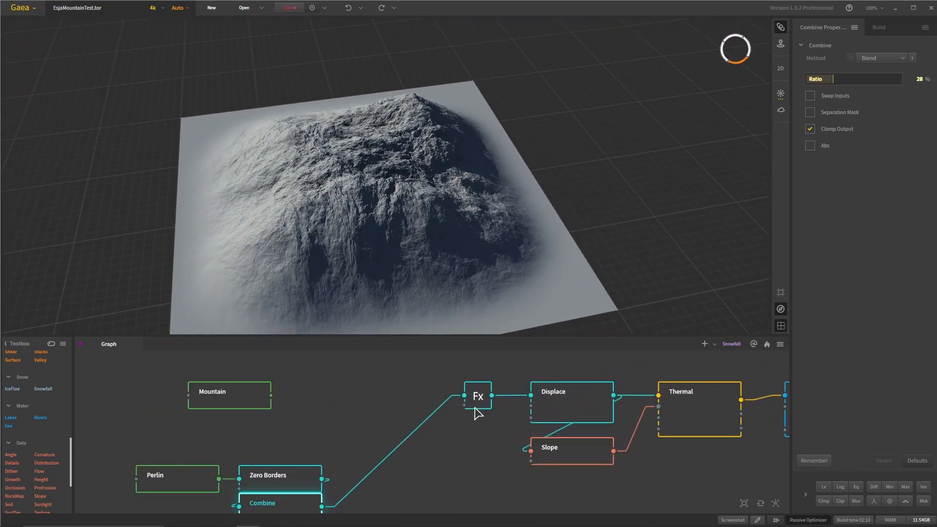
# - Preview the Fx node with its Clip effect and inspect the mountain from a low side view and from above
pyautogui.click(478, 399)
pyautogui.moveTo(408, 259); pyautogui.dragTo(418, 158)
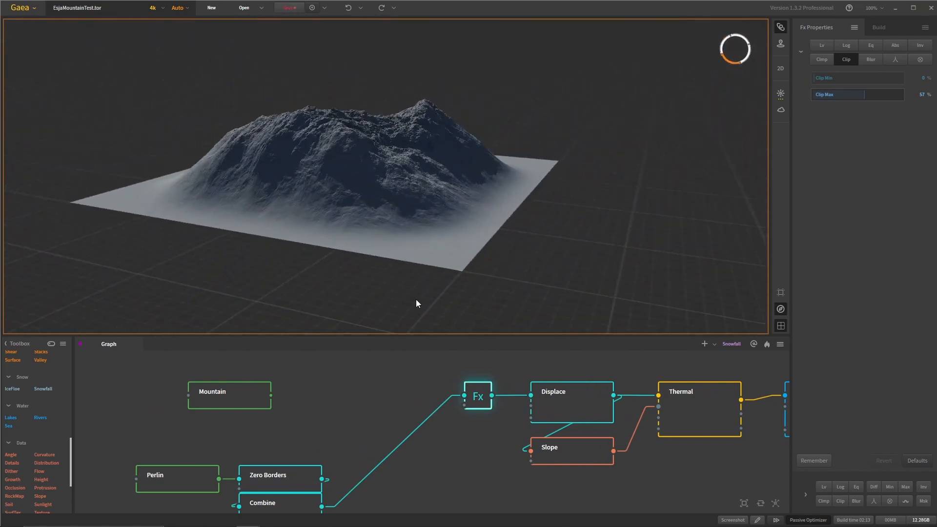
pyautogui.scroll(-2, 444, 447)
pyautogui.moveTo(429, 446); pyautogui.dragTo(318, 463)
pyautogui.scroll(3, 375, 471)
pyautogui.moveTo(383, 209); pyautogui.dragTo(387, 276)
# - Preview the Displace node after Fx and inspect its rugged mountain surface from the side
pyautogui.click(474, 418)
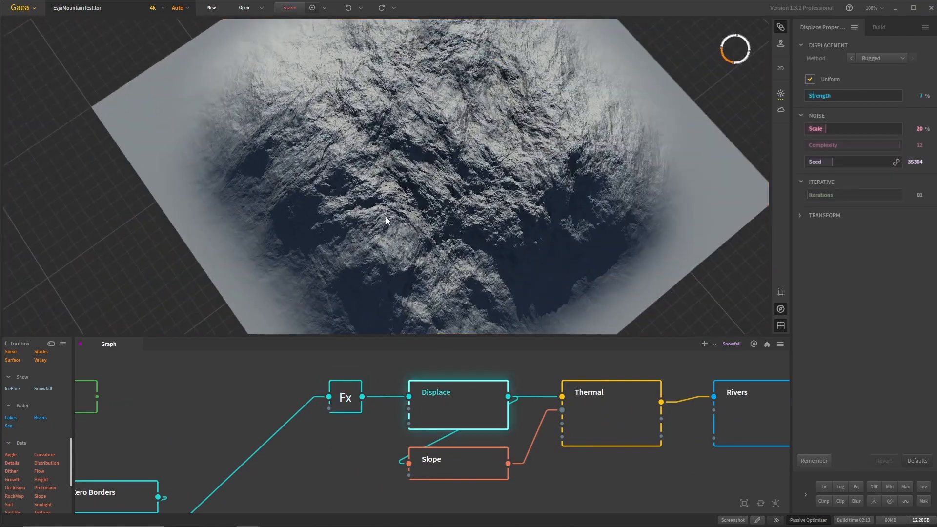
pyautogui.moveTo(385, 235); pyautogui.dragTo(484, 180)
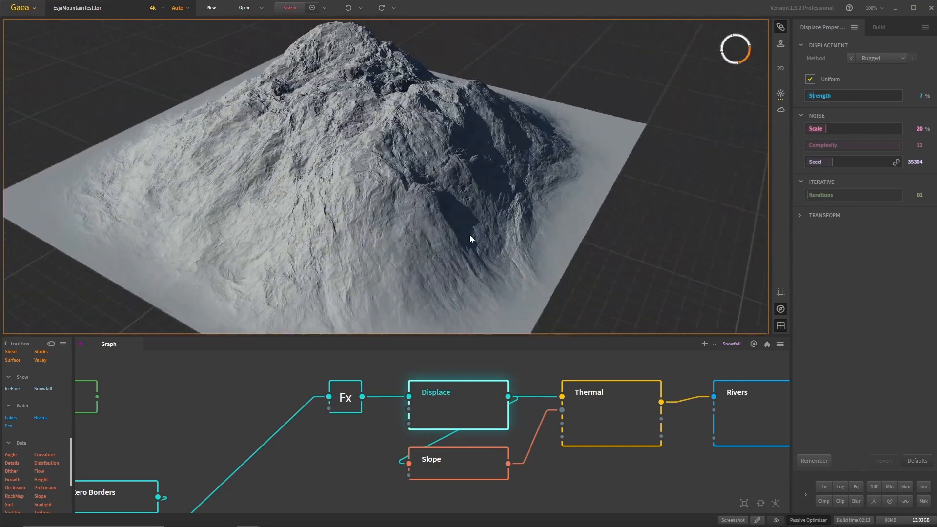
pyautogui.moveTo(470, 235)
pyautogui.mouseDown()
pyautogui.moveTo(484, 192)
pyautogui.moveTo(468, 234)
pyautogui.mouseUp()
pyautogui.scroll(-3, 488, 213)
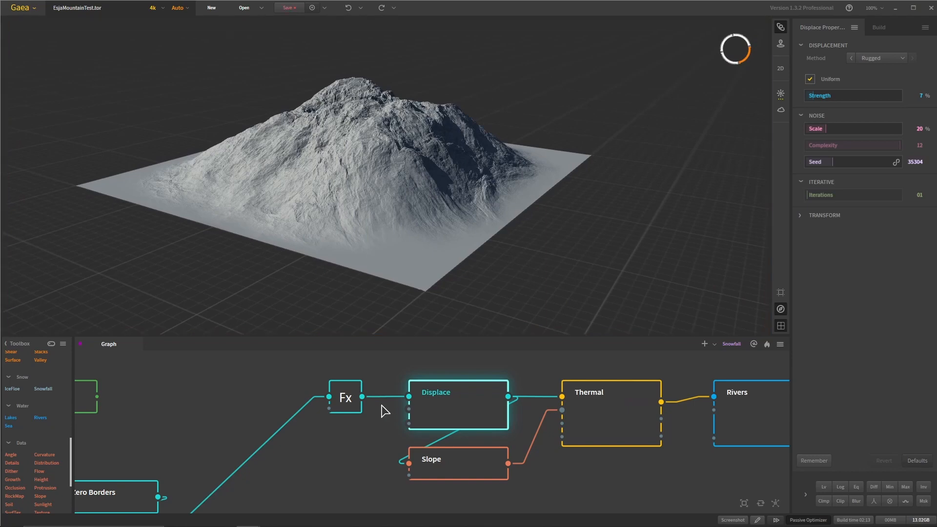
# - Compare the terrain of the Fx node with that of the Displace node following it
pyautogui.click(336, 393)
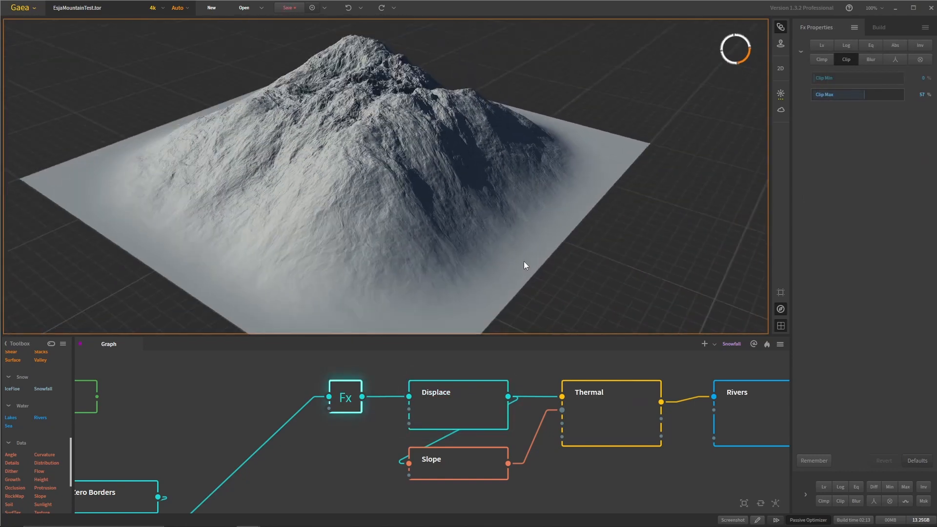
pyautogui.scroll(2, 503, 213)
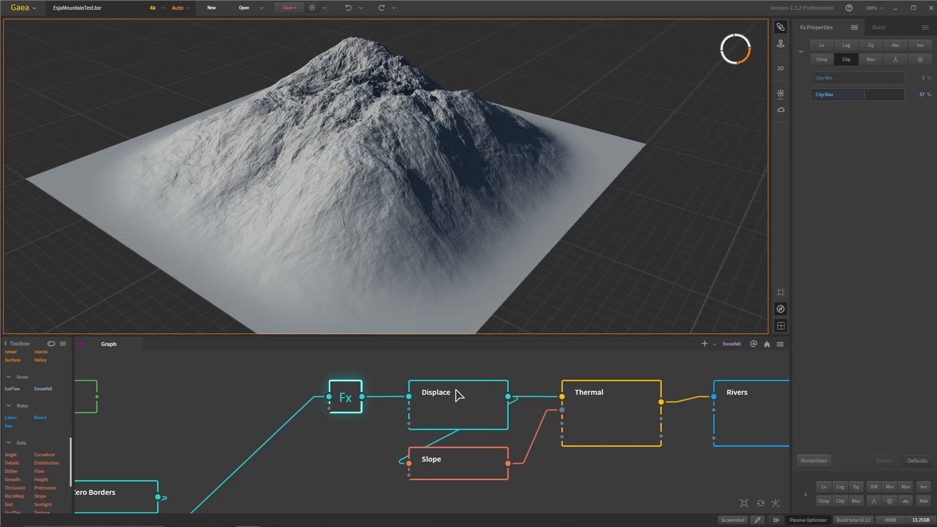
pyautogui.click(456, 392)
pyautogui.scroll(2, 492, 273)
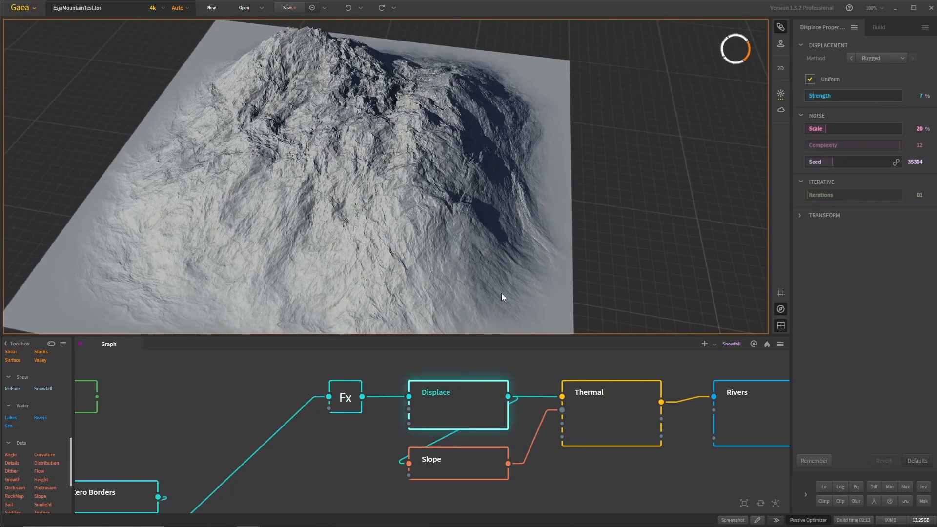
# - Preview the Thermal node, expand its Scale settings and inspect the eroded terrain from different angles
pyautogui.click(613, 410)
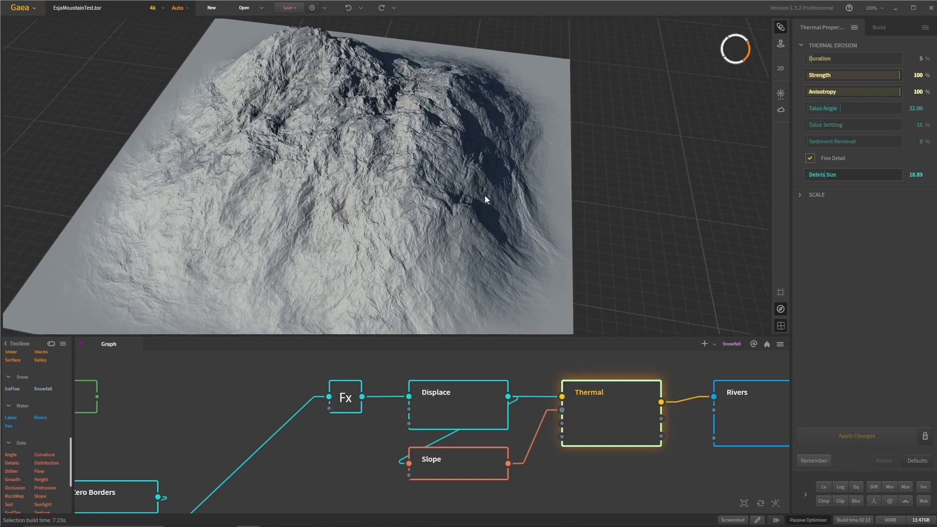
pyautogui.moveTo(485, 195); pyautogui.dragTo(420, 286)
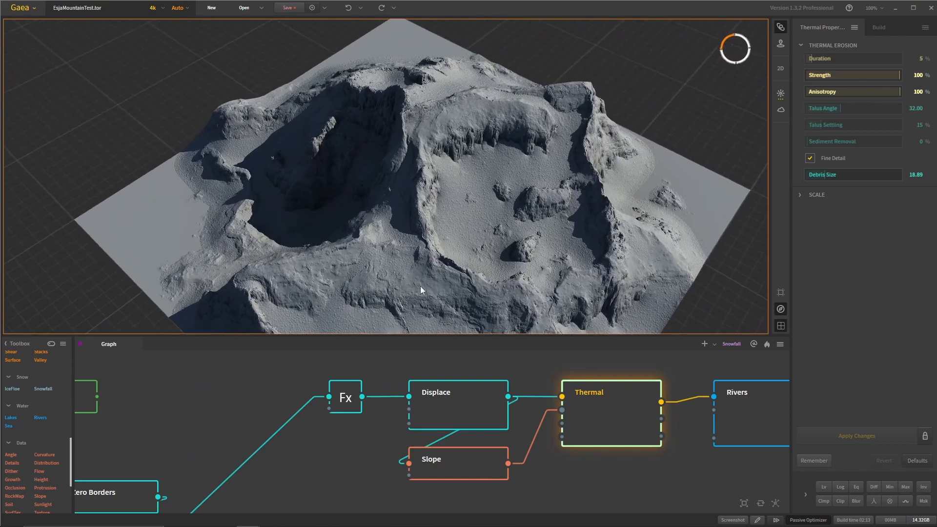
pyautogui.click(800, 196)
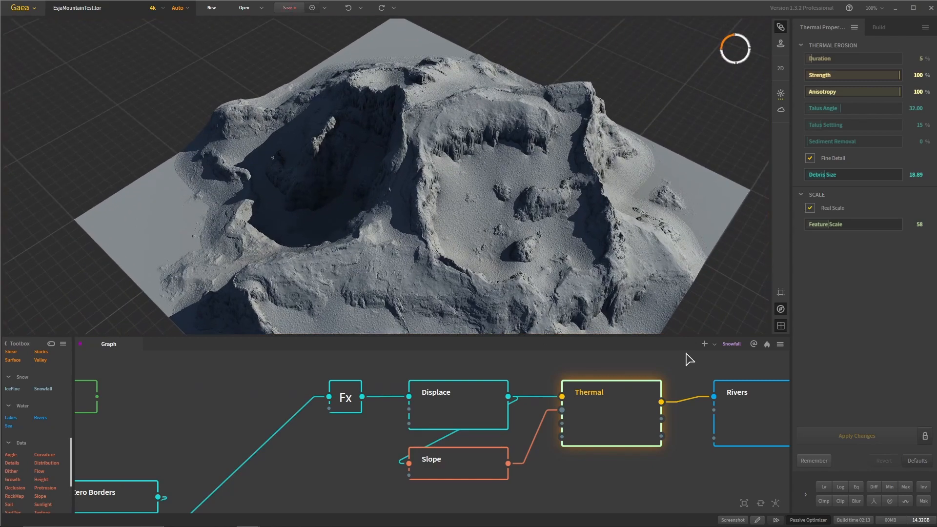
pyautogui.moveTo(433, 218); pyautogui.dragTo(484, 250)
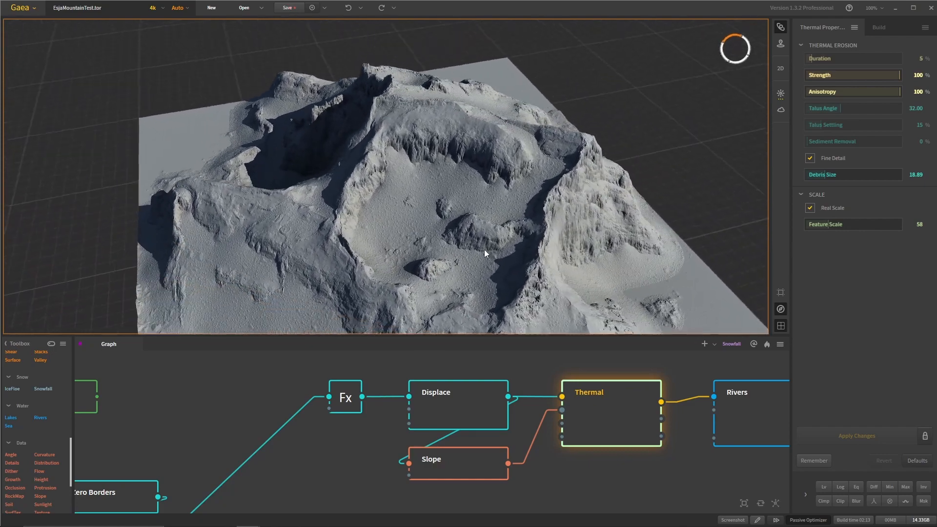
pyautogui.scroll(-4, 679, 450)
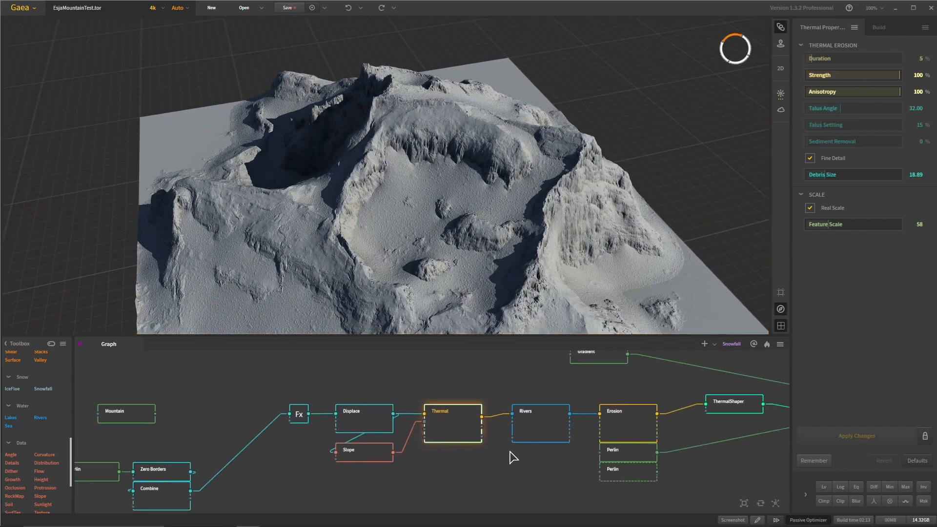
# - Preview the Rivers node and view the channels from the other side of the mountain
pyautogui.scroll(4, 508, 454)
pyautogui.click(539, 424)
pyautogui.moveTo(485, 247); pyautogui.dragTo(376, 241)
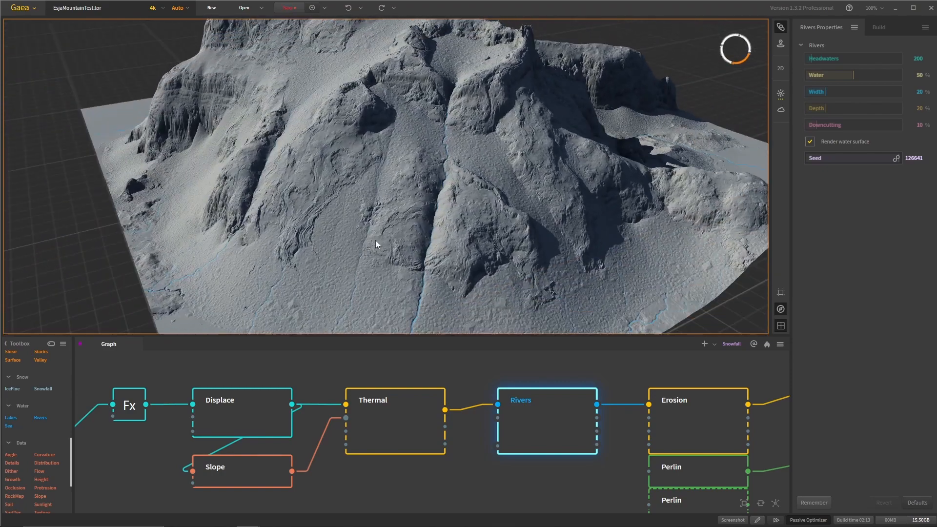
# - Compare the Thermal node's terrain with the Rivers node's carved channels on the same slope
pyautogui.click(390, 423)
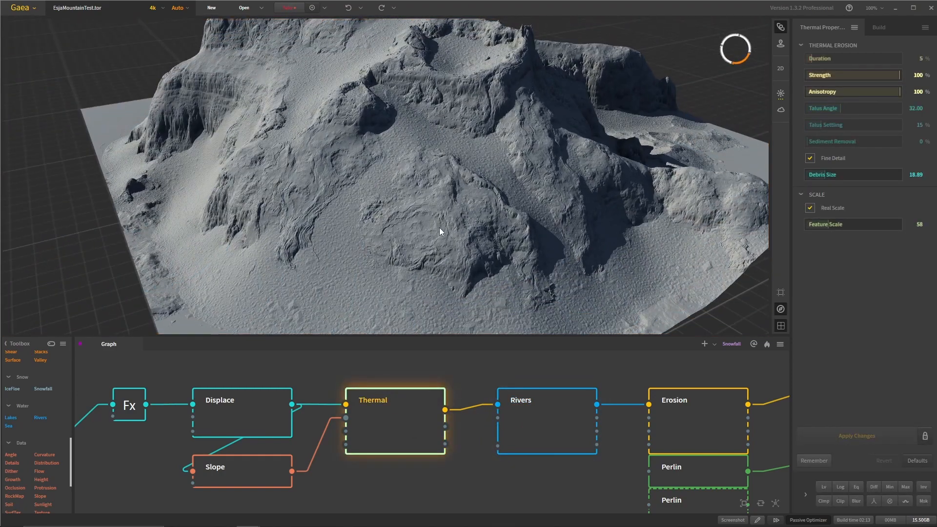
pyautogui.click(528, 409)
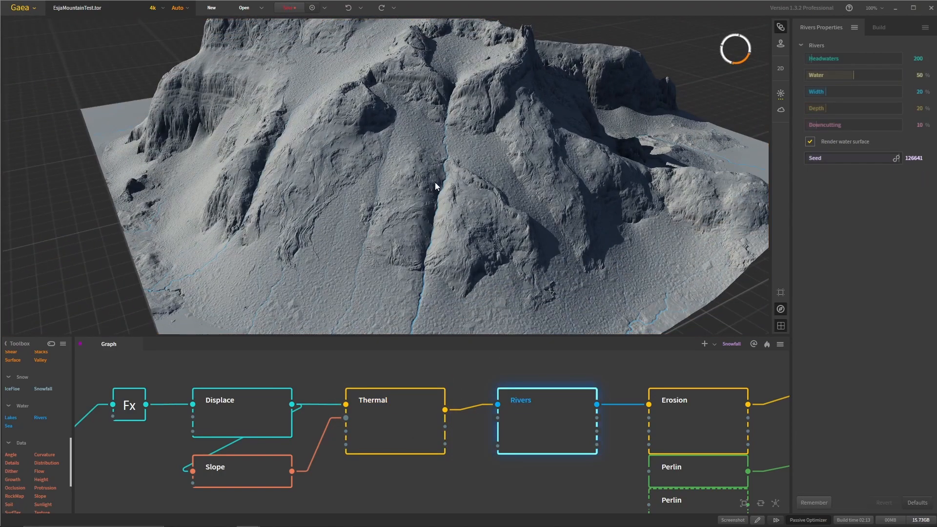
pyautogui.moveTo(446, 223); pyautogui.dragTo(440, 240)
pyautogui.scroll(-2, 618, 471)
pyautogui.moveTo(653, 433); pyautogui.dragTo(518, 429, button='middle')
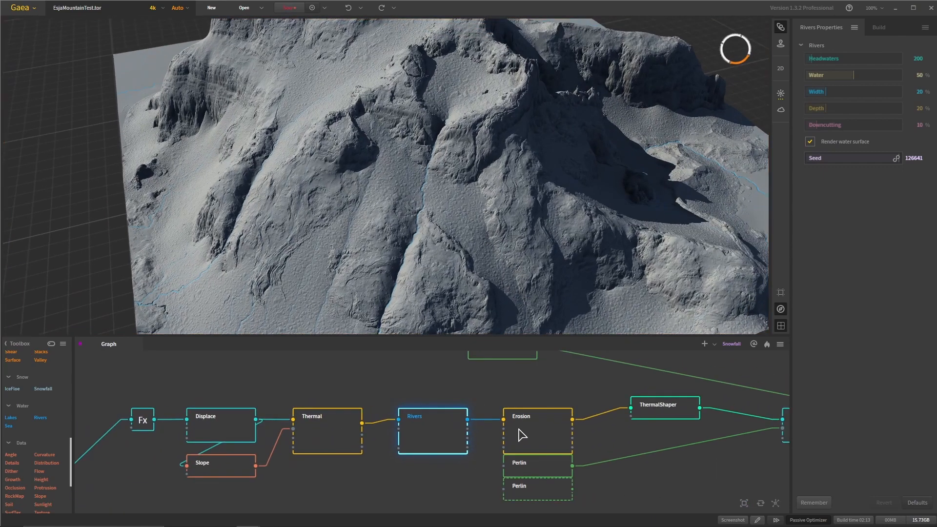
# - Preview the Erosion node after Rivers and inspect its mountain slopes from a more distant view
pyautogui.click(535, 431)
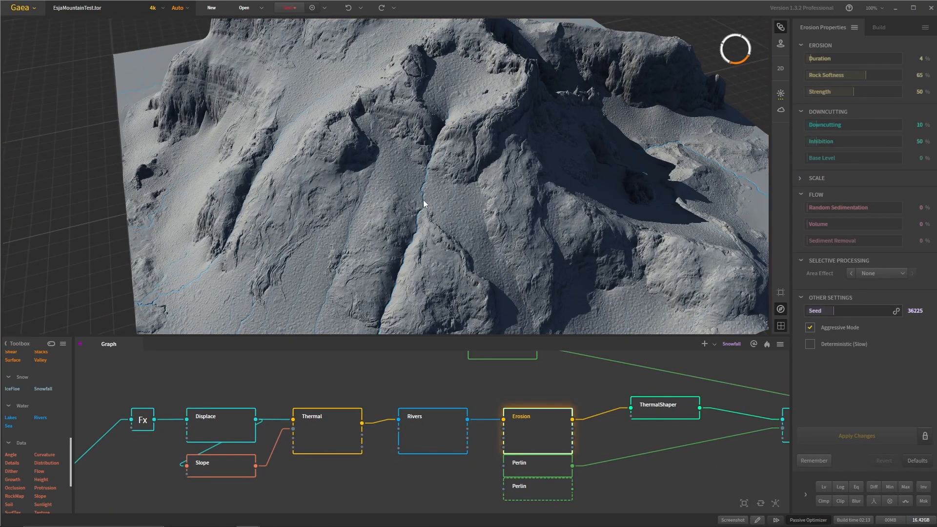
pyautogui.scroll(-2, 415, 241)
pyautogui.moveTo(416, 241); pyautogui.dragTo(349, 262)
pyautogui.scroll(-3, 271, 228)
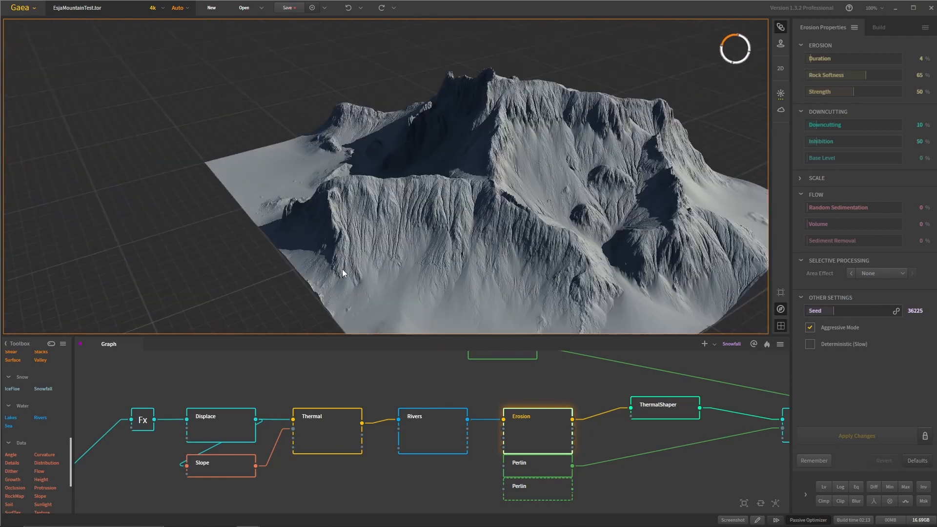
pyautogui.moveTo(466, 233); pyautogui.dragTo(427, 244)
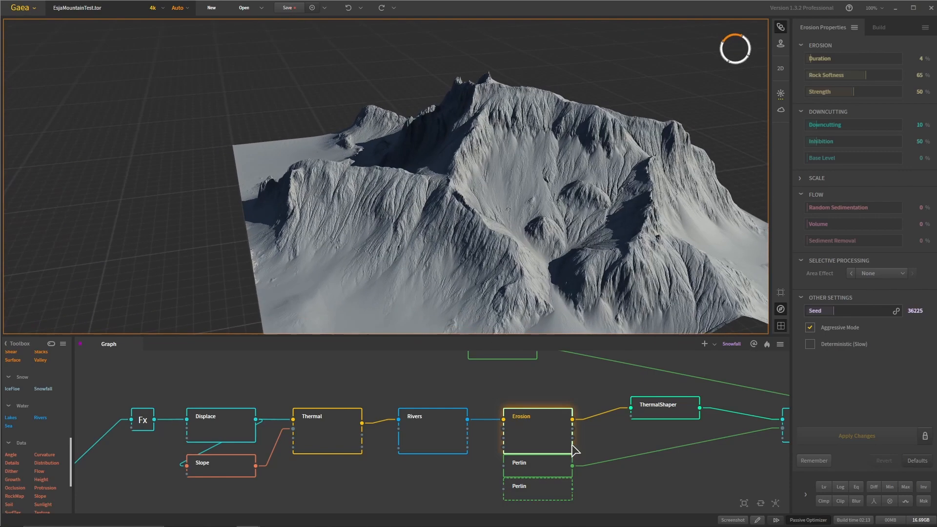
# - Examine the Erosion node's terrain from other sides and zoom in on the gullied cliff face
pyautogui.scroll(-1, 615, 446)
pyautogui.moveTo(615, 445); pyautogui.dragTo(590, 450, button='middle')
pyautogui.moveTo(510, 270)
pyautogui.mouseDown()
pyautogui.moveTo(471, 259)
pyautogui.moveTo(494, 279)
pyautogui.moveTo(524, 238)
pyautogui.moveTo(440, 237)
pyautogui.moveTo(484, 269)
pyautogui.moveTo(556, 177)
pyautogui.moveTo(547, 174)
pyautogui.moveTo(526, 276)
pyautogui.mouseUp()
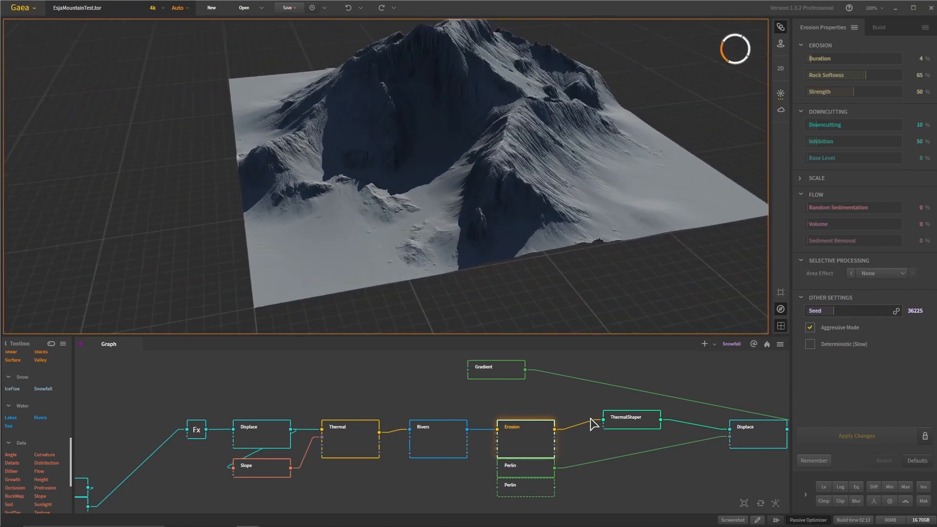
pyautogui.scroll(10, 438, 215)
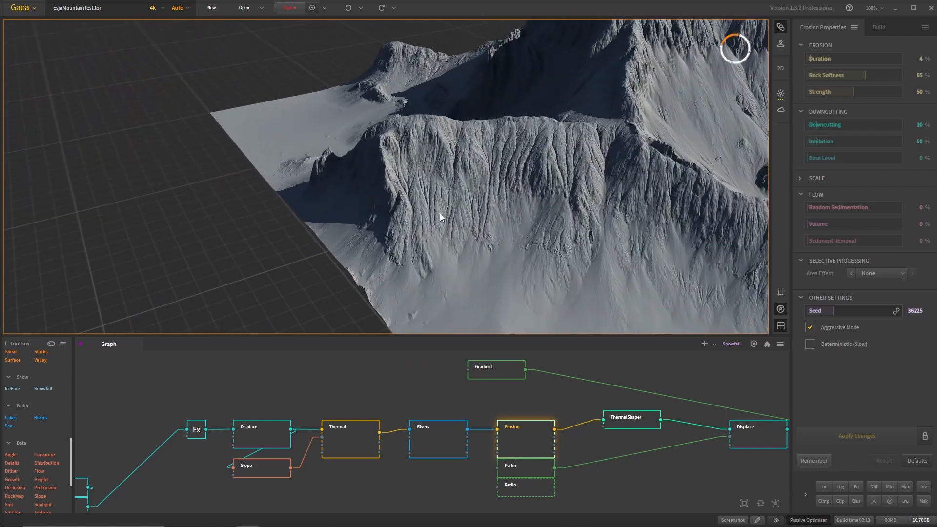
pyautogui.scroll(-1, 566, 418)
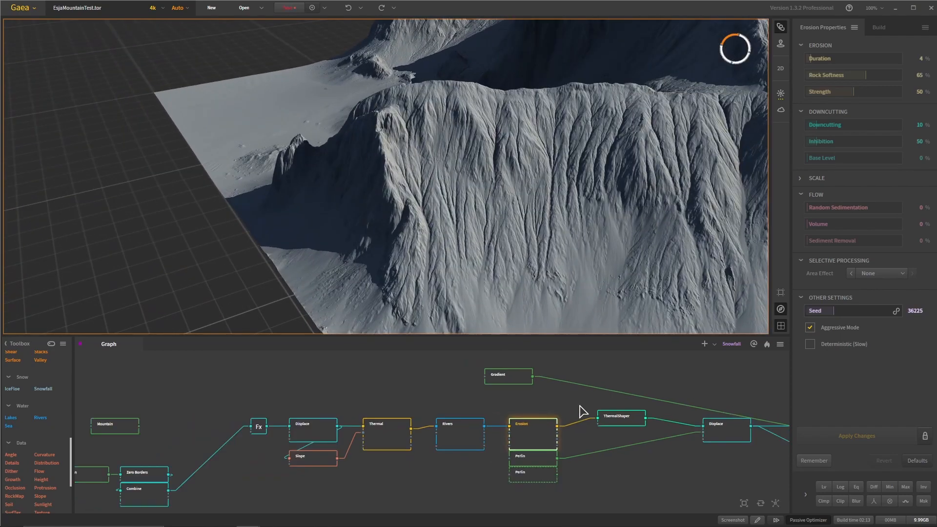
pyautogui.moveTo(580, 409); pyautogui.dragTo(454, 416)
pyautogui.scroll(1, 470, 424)
pyautogui.moveTo(511, 163); pyautogui.dragTo(529, 202)
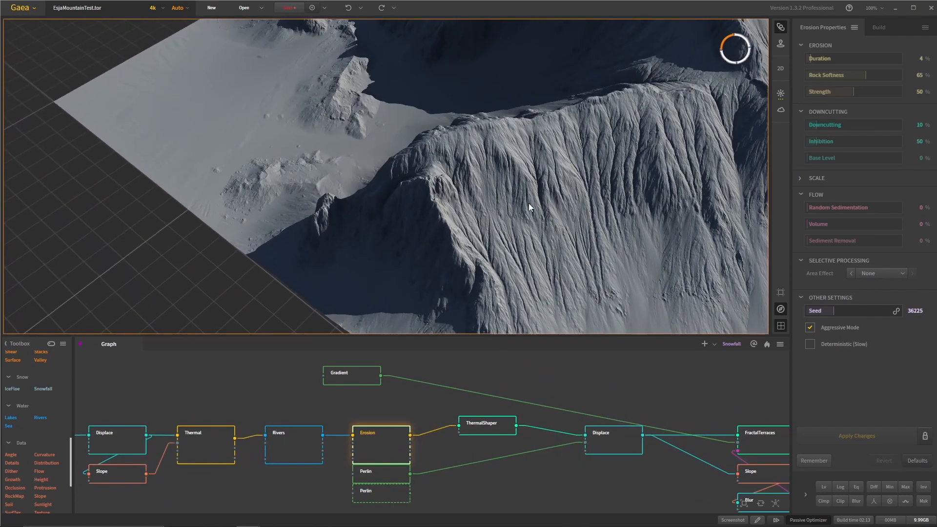
# - Preview the ThermalShaper node and inspect its terrain around the large crater from several angles
pyautogui.click(485, 428)
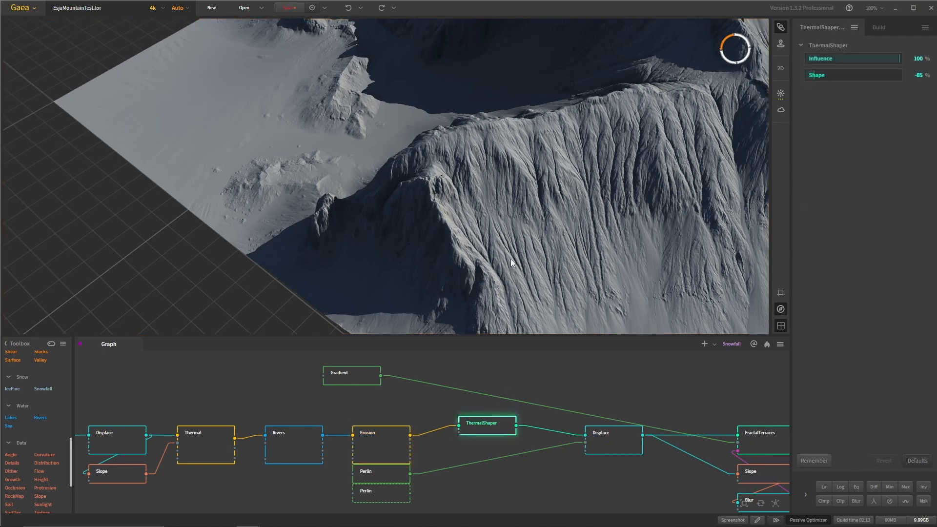
pyautogui.moveTo(510, 261); pyautogui.dragTo(507, 275)
pyautogui.moveTo(355, 286); pyautogui.dragTo(290, 189)
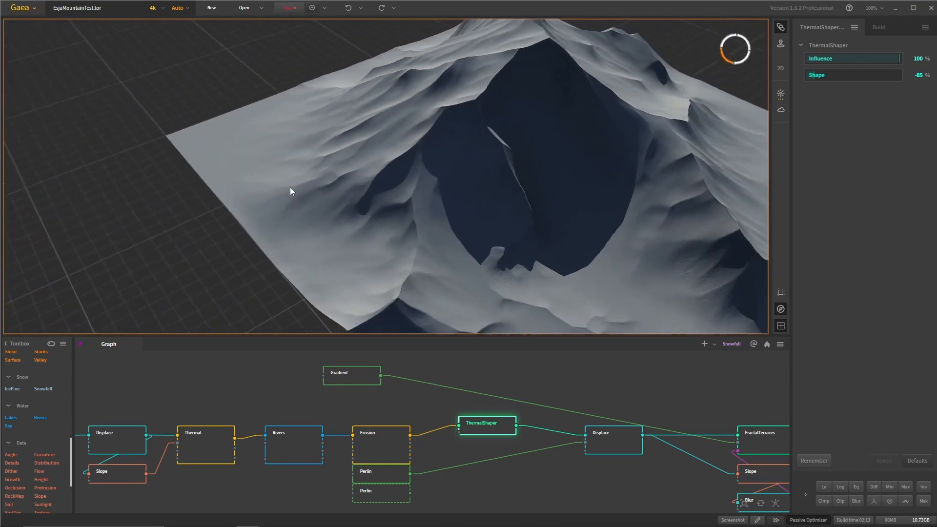
pyautogui.scroll(-5, 385, 206)
pyautogui.scroll(3, 393, 204)
pyautogui.moveTo(384, 205); pyautogui.dragTo(388, 245)
pyautogui.scroll(-5, 523, 257)
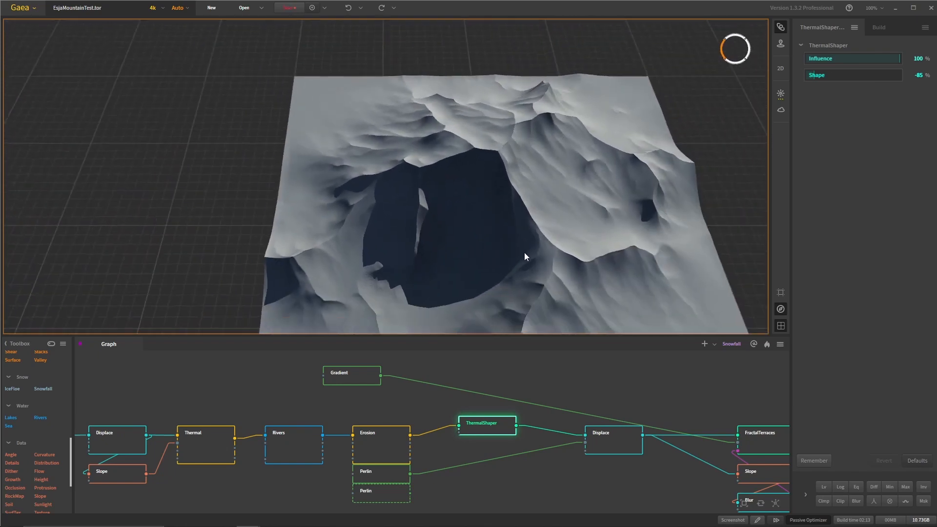
# - View the whole ThermalShaper terrain from farther away and bring the Displace and FractalTerraces nodes into the graph view
pyautogui.moveTo(512, 379); pyautogui.dragTo(525, 396, button='middle')
pyautogui.scroll(2, 560, 404)
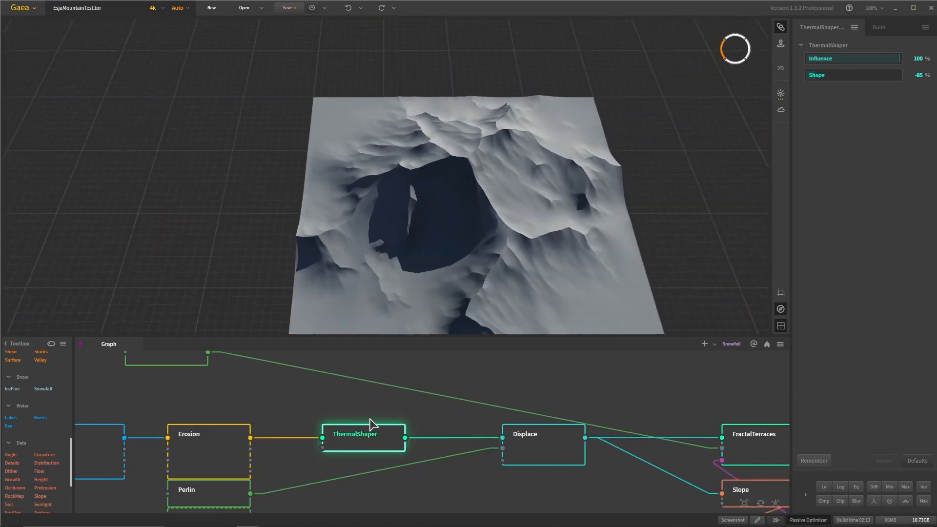
pyautogui.moveTo(366, 437)
pyautogui.mouseDown()
pyautogui.moveTo(380, 442)
pyautogui.moveTo(369, 443)
pyautogui.mouseUp()
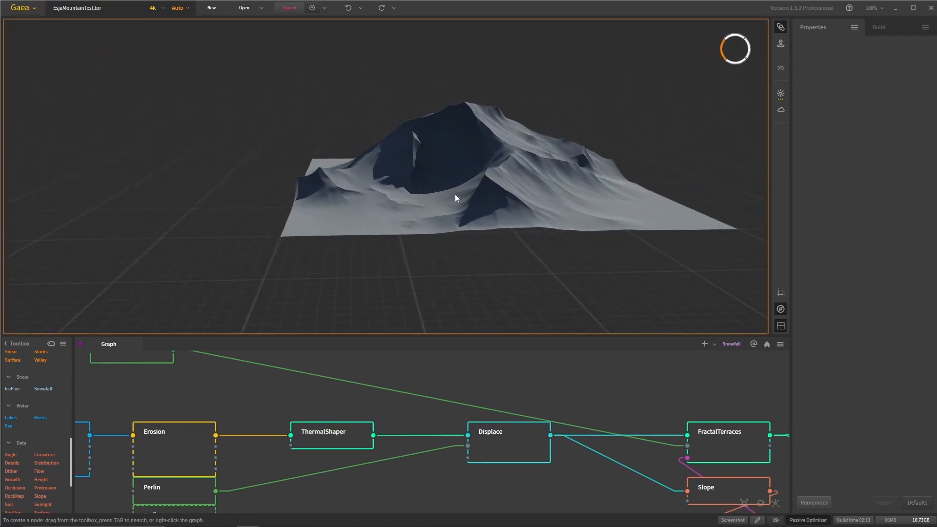
pyautogui.moveTo(454, 194); pyautogui.dragTo(430, 250)
pyautogui.scroll(3, 430, 250)
pyautogui.moveTo(448, 282); pyautogui.dragTo(451, 341)
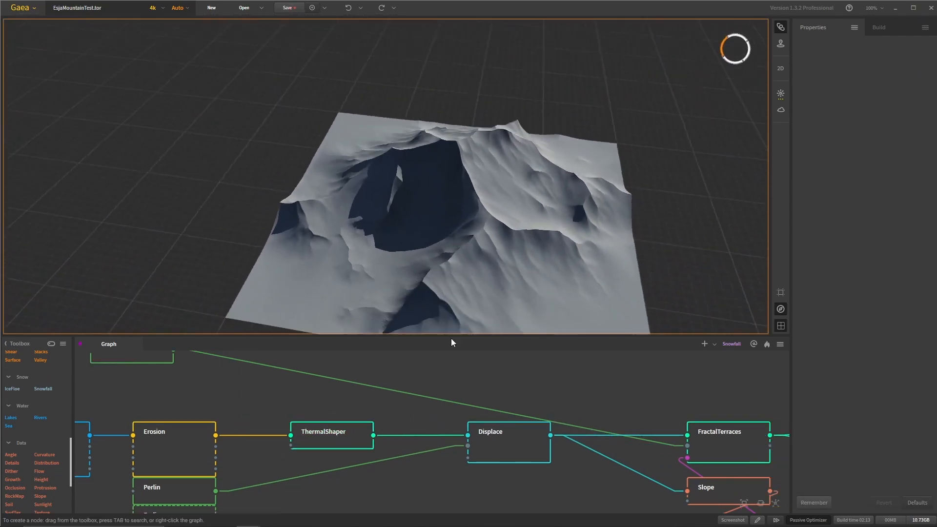
# - Move the Displace node closer to ThermalShaper in the graph and preview its terrain
pyautogui.click(489, 436)
pyautogui.moveTo(488, 436); pyautogui.dragTo(466, 435)
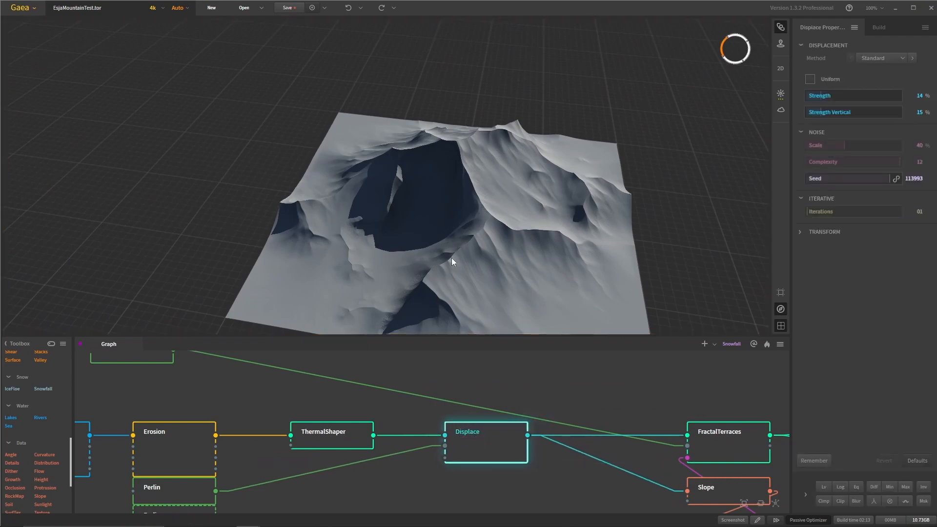
pyautogui.moveTo(475, 221); pyautogui.dragTo(451, 265)
pyautogui.click(341, 430)
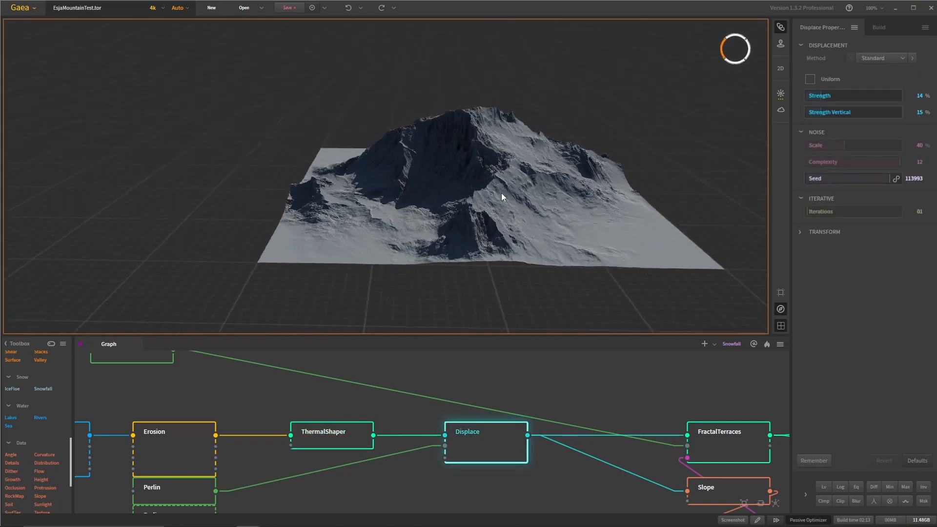
# - Examine the Displace node's rocky cliffs from several sides and distances, with more of the node chain shown in the graph
pyautogui.moveTo(468, 195); pyautogui.dragTo(376, 250)
pyautogui.moveTo(274, 293); pyautogui.dragTo(388, 254, button='middle')
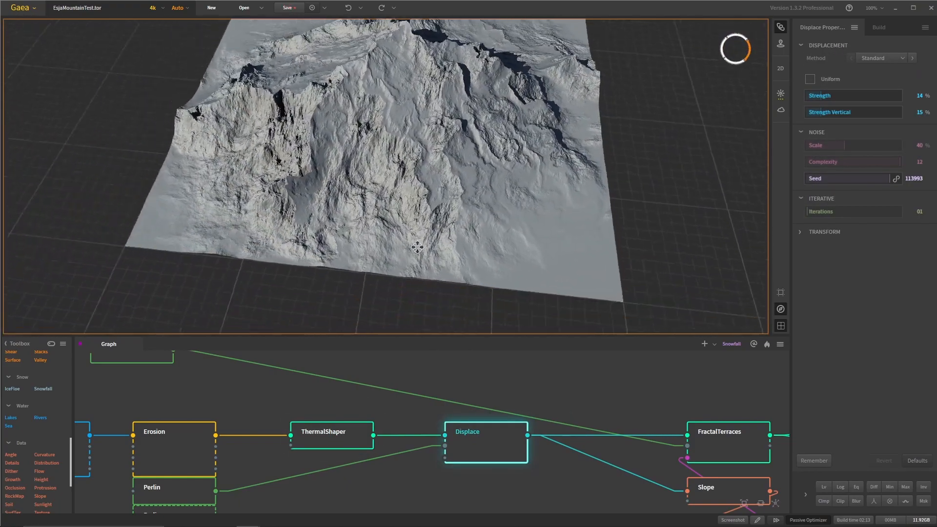
pyautogui.scroll(8, 389, 254)
pyautogui.scroll(-6, 388, 254)
pyautogui.moveTo(389, 254); pyautogui.dragTo(478, 183)
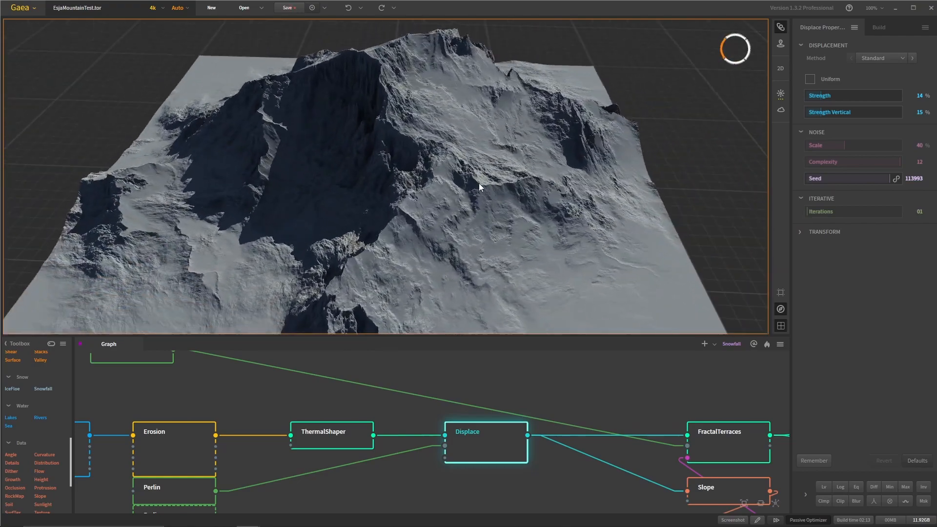
pyautogui.scroll(-3, 366, 404)
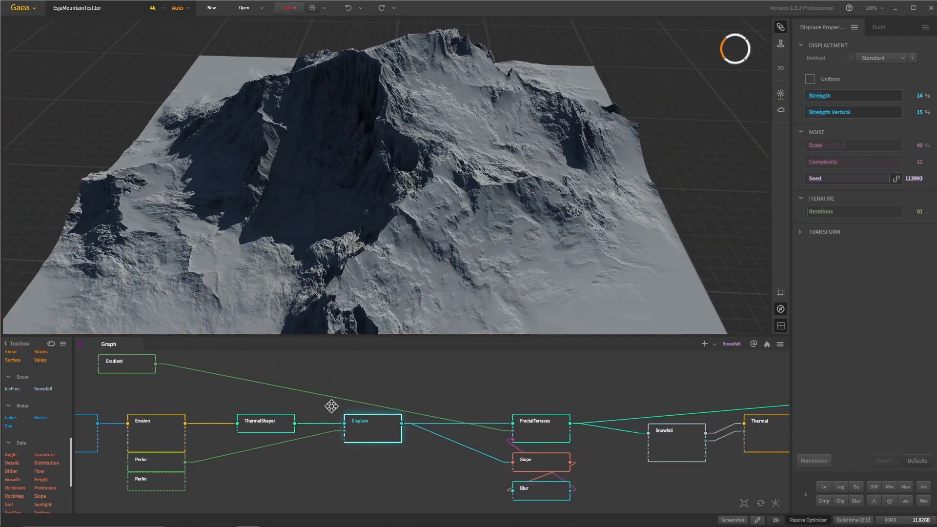
pyautogui.scroll(-3, 437, 395)
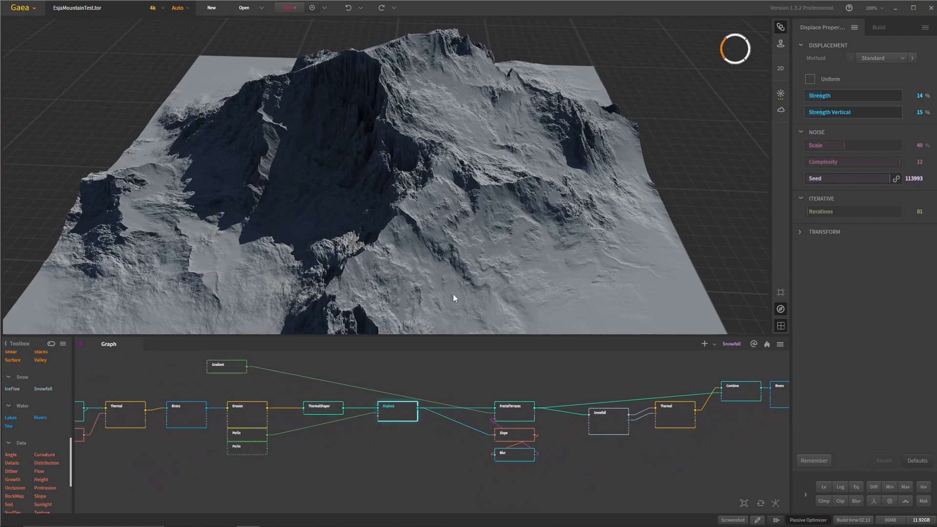
pyautogui.moveTo(449, 293); pyautogui.dragTo(426, 235)
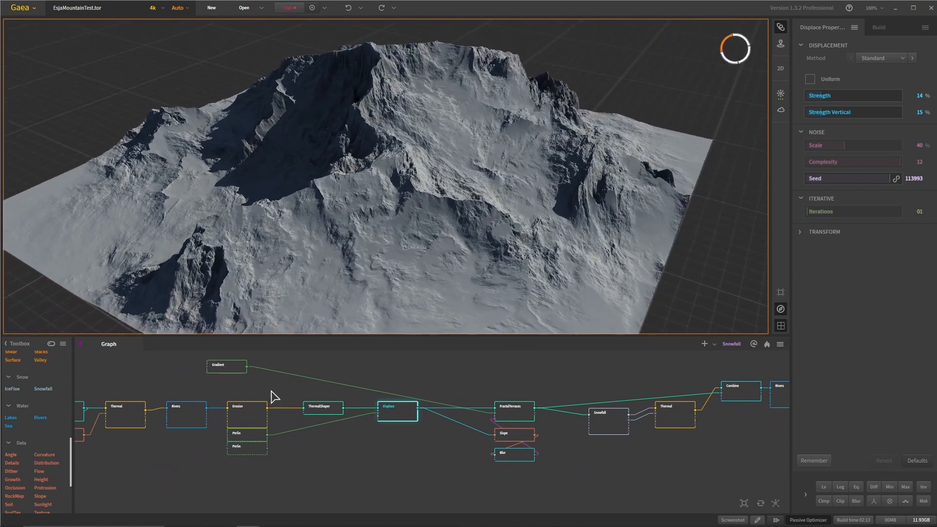
# - Preview the Perlin noise feeding Displace, and return to the Displace terrain to inspect its rough cliffs
pyautogui.click(250, 440)
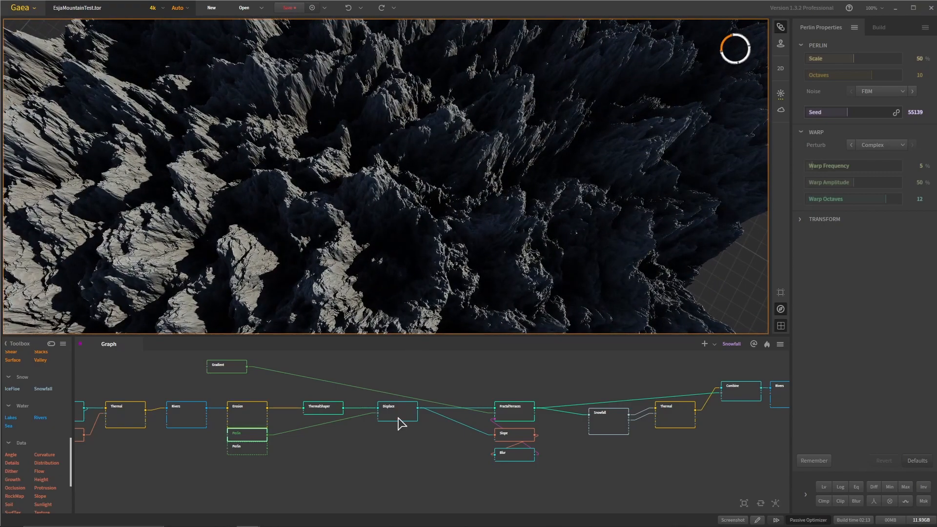
pyautogui.click(400, 414)
pyautogui.moveTo(469, 253); pyautogui.dragTo(444, 189)
pyautogui.scroll(2, 483, 417)
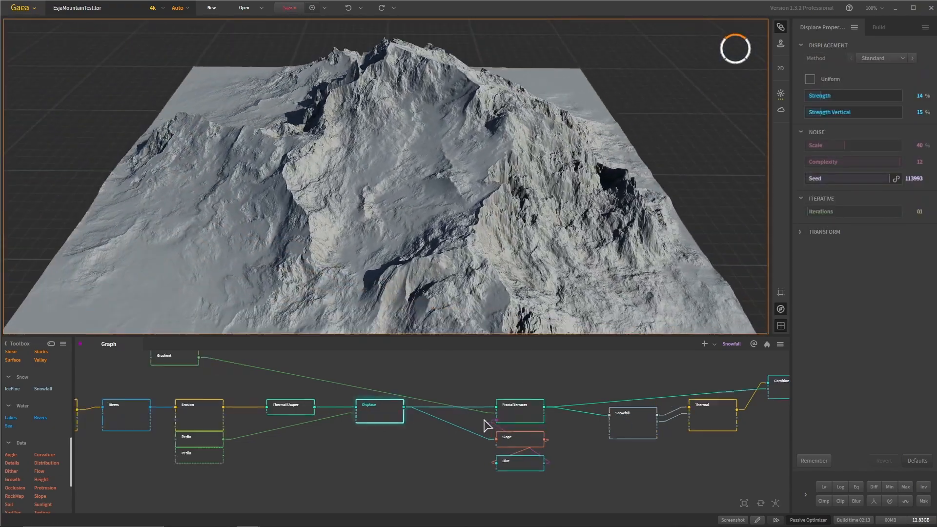
# - Preview the FractalTerraces node and the Slope mask taken from Displace, examining the masked steep areas up close
pyautogui.click(531, 408)
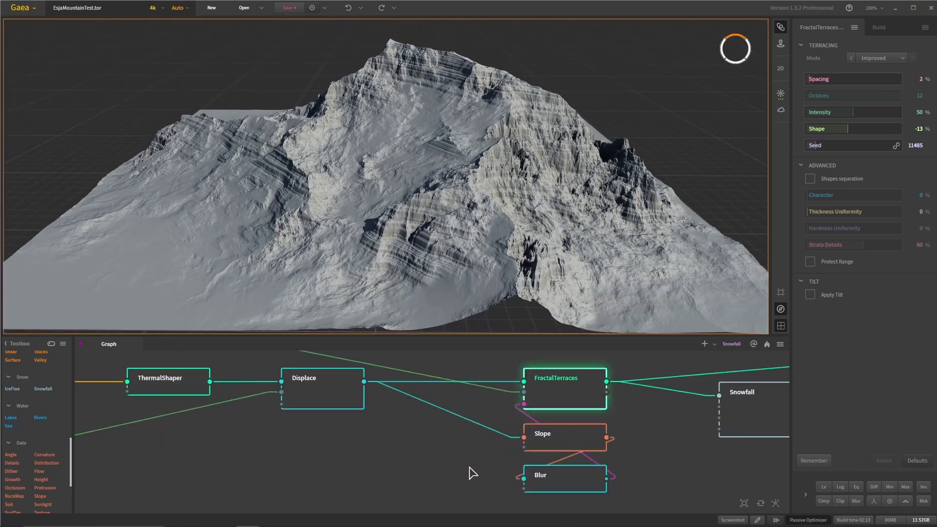
pyautogui.scroll(3, 470, 476)
pyautogui.click(572, 432)
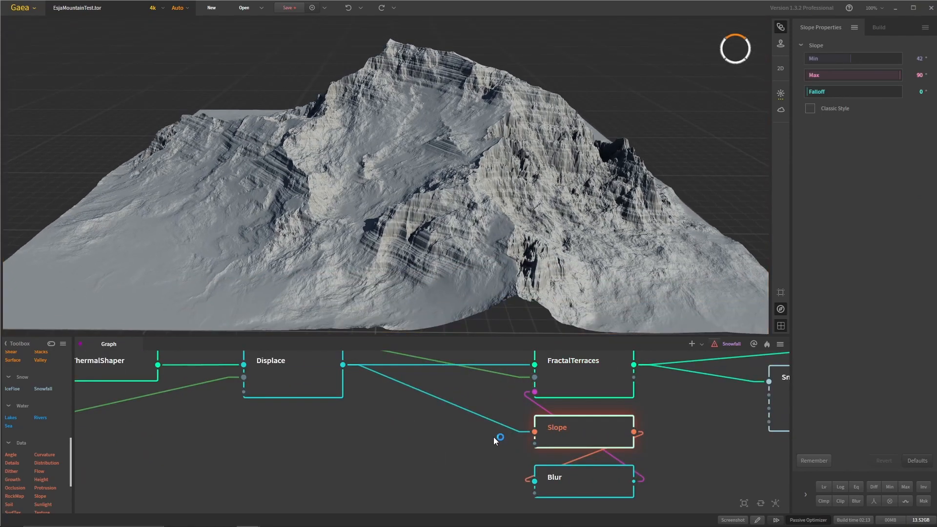
pyautogui.moveTo(101, 238); pyautogui.dragTo(276, 219)
pyautogui.scroll(4, 276, 220)
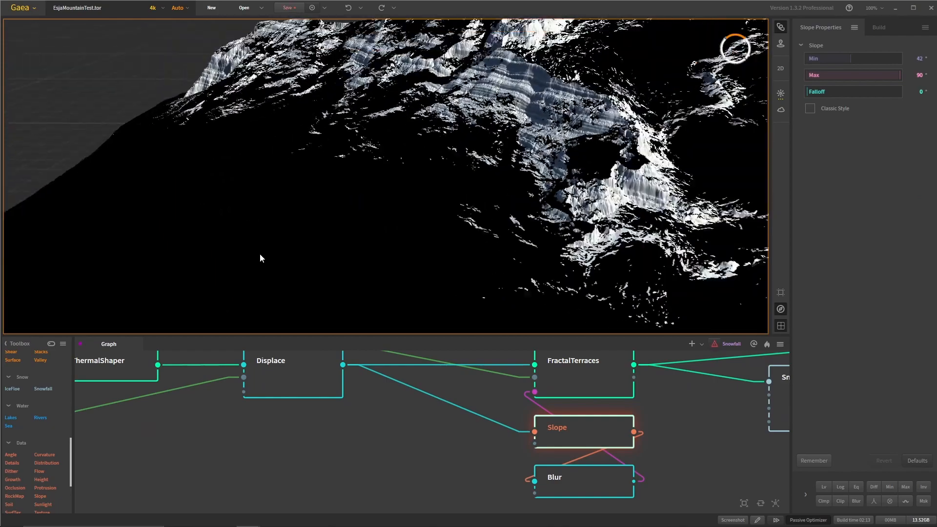
pyautogui.moveTo(260, 254); pyautogui.dragTo(283, 248)
# - Preview the Blur node and inspect the softened slope mask from a higher angle
pyautogui.click(585, 483)
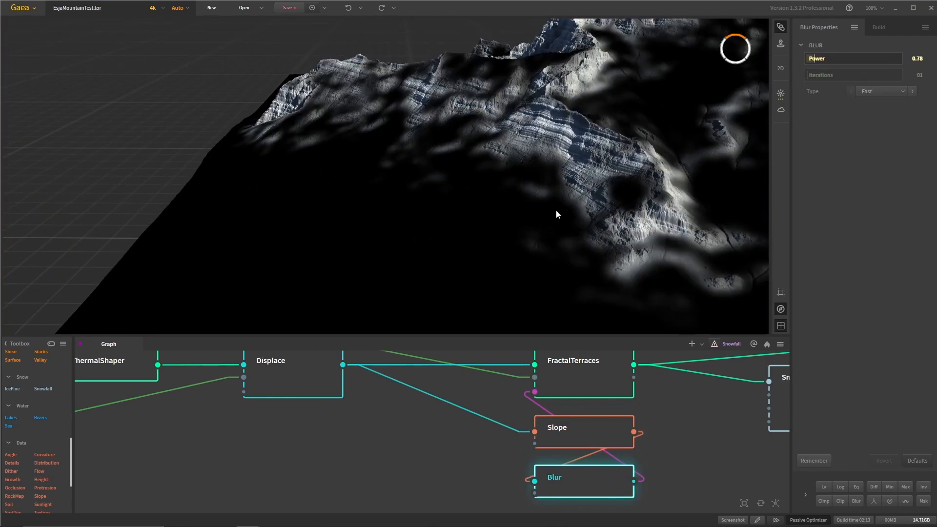
pyautogui.moveTo(560, 200); pyautogui.dragTo(577, 264)
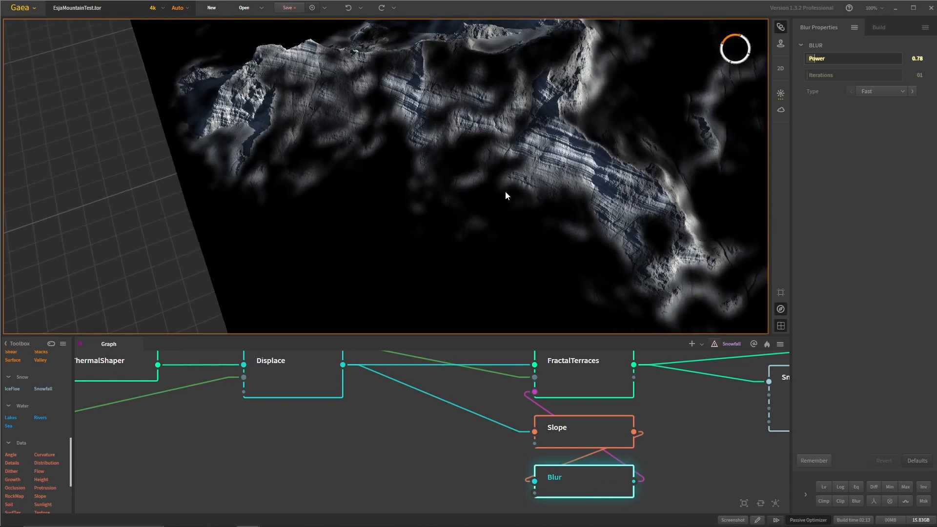
pyautogui.moveTo(506, 195); pyautogui.dragTo(518, 210)
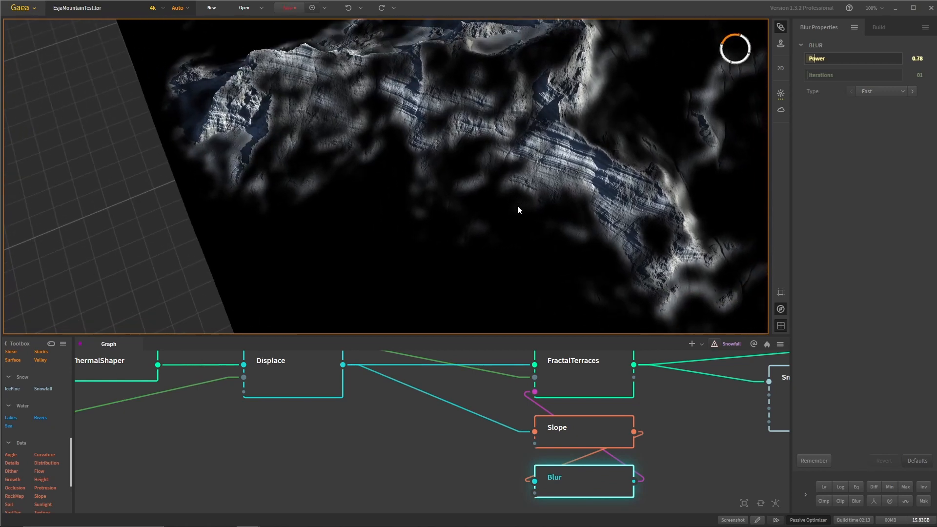
# - Preview the Slope node again and zoom in on its unblurred mask edges
pyautogui.click(575, 434)
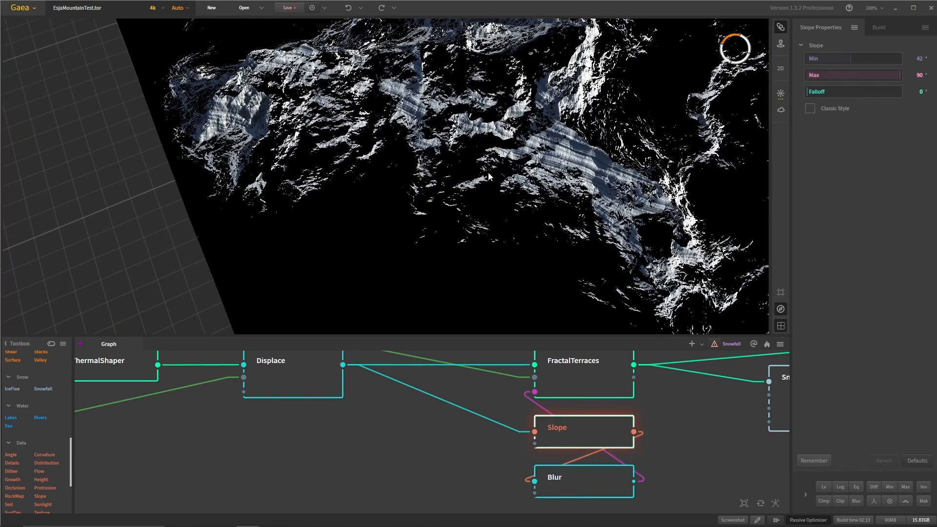
pyautogui.moveTo(502, 210); pyautogui.dragTo(461, 188)
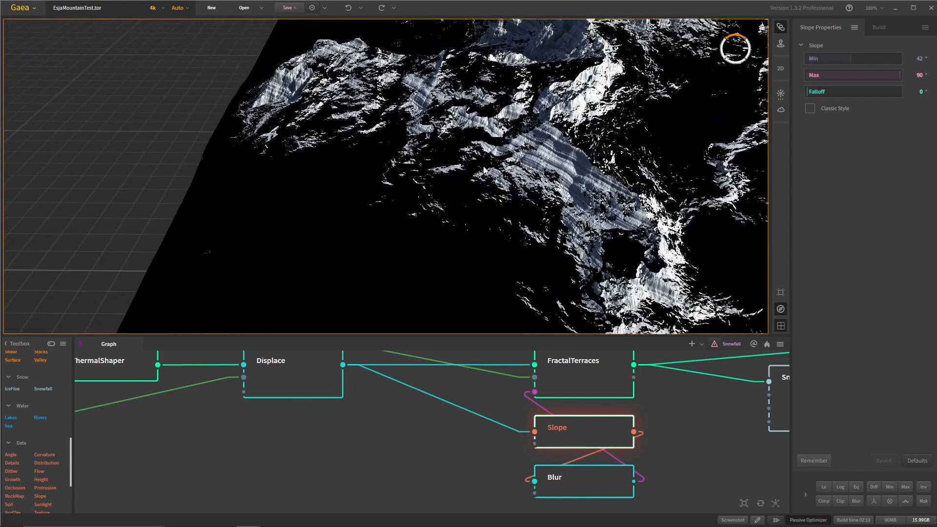
pyautogui.scroll(5, 507, 182)
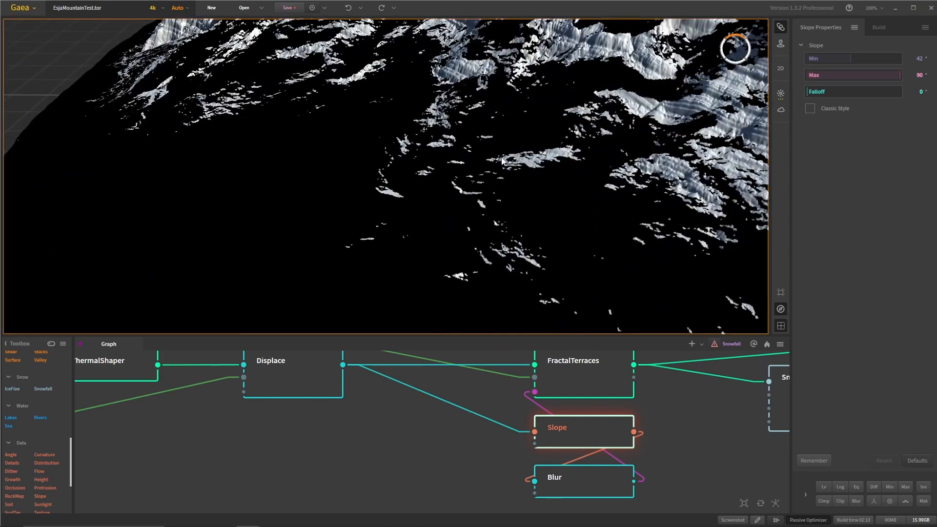
pyautogui.scroll(2, 535, 182)
pyautogui.scroll(3, 536, 182)
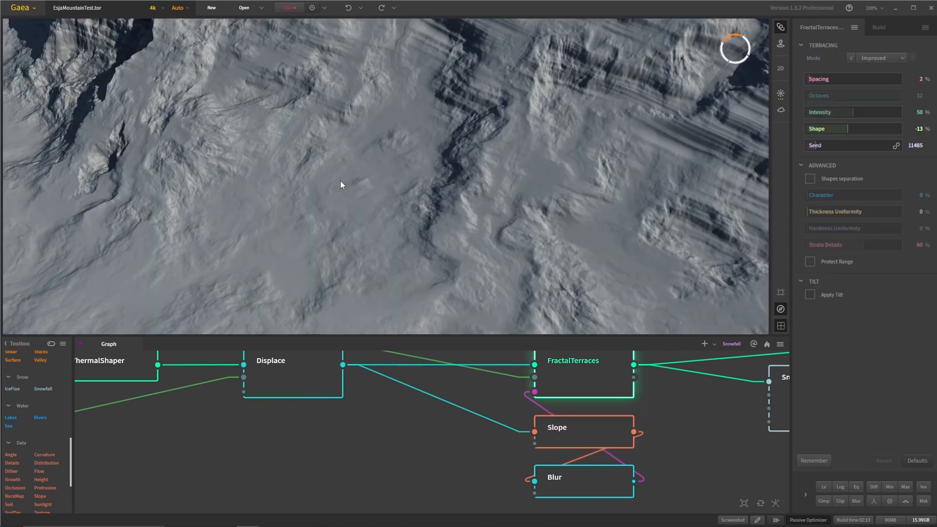
# - Preview the FractalTerraces node and inspect its terraced rock layers from close up and from far away
pyautogui.moveTo(341, 182); pyautogui.dragTo(359, 220)
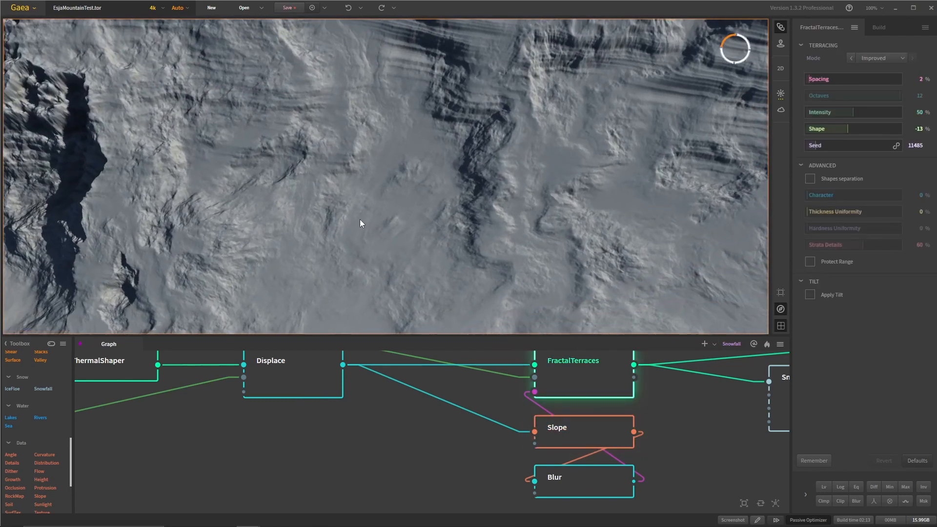
pyautogui.scroll(-5, 390, 249)
pyautogui.moveTo(389, 252); pyautogui.dragTo(475, 189)
pyautogui.scroll(-5, 528, 166)
pyautogui.scroll(-1, 636, 429)
pyautogui.moveTo(653, 437); pyautogui.dragTo(540, 459, button='middle')
pyautogui.moveTo(413, 222); pyautogui.dragTo(434, 253)
# - Move the Gradient node to just above the Displace node and reselect the FractalTerraces node
pyautogui.moveTo(334, 402); pyautogui.dragTo(549, 458, button='middle')
pyautogui.scroll(-3, 549, 458)
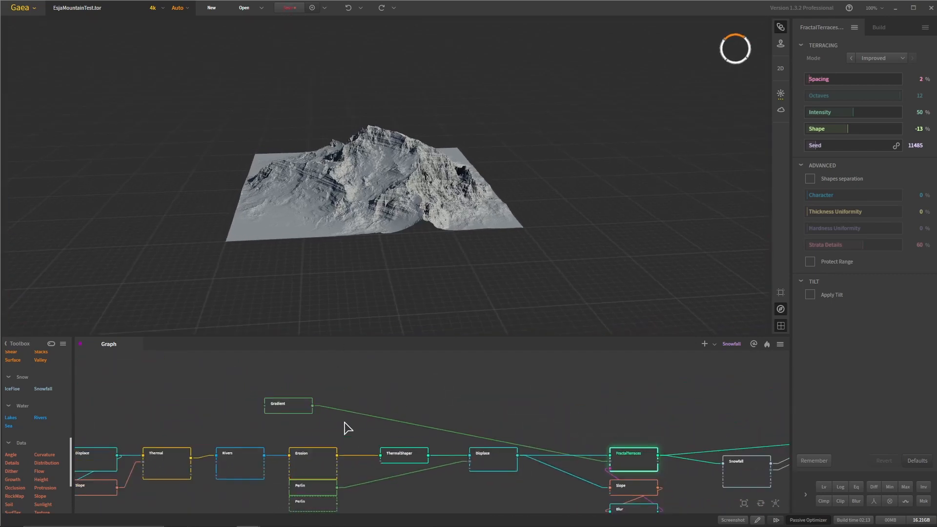
pyautogui.moveTo(293, 410); pyautogui.dragTo(498, 432)
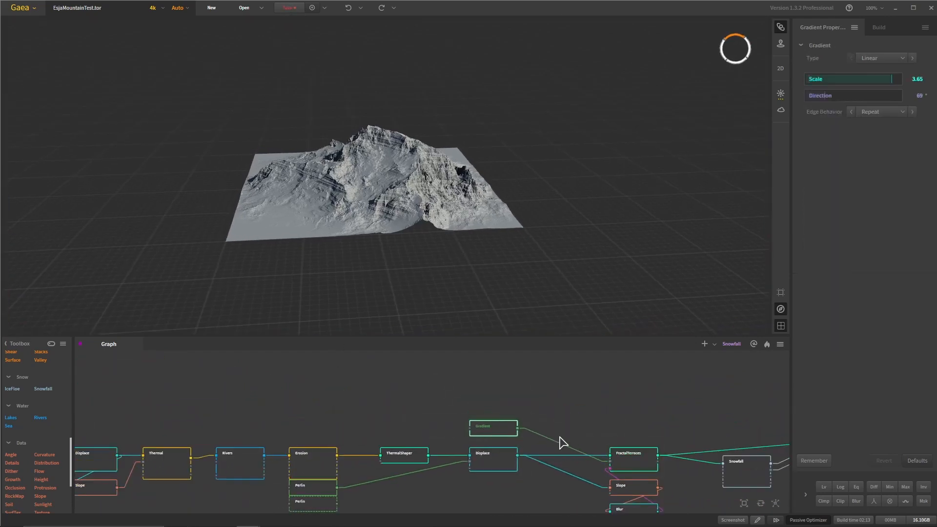
pyautogui.click(628, 459)
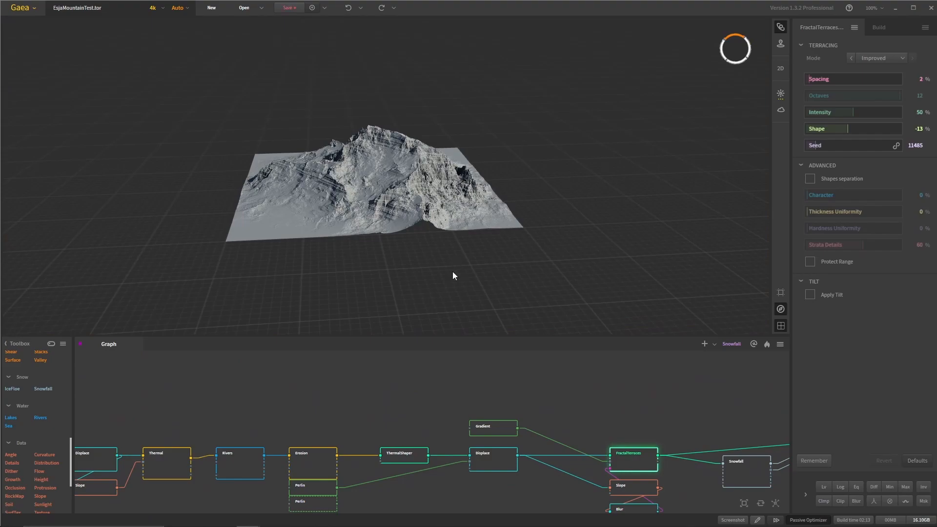
# - Zoom in on the FractalTerraces mountain and view its terraced cliffs from another side
pyautogui.scroll(5, 437, 247)
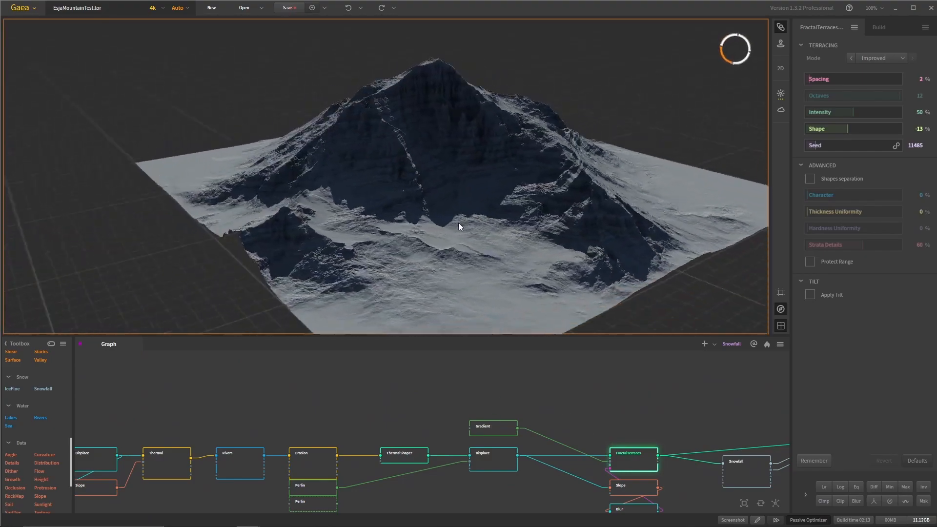
pyautogui.moveTo(458, 222); pyautogui.dragTo(221, 223)
pyautogui.scroll(5, 325, 204)
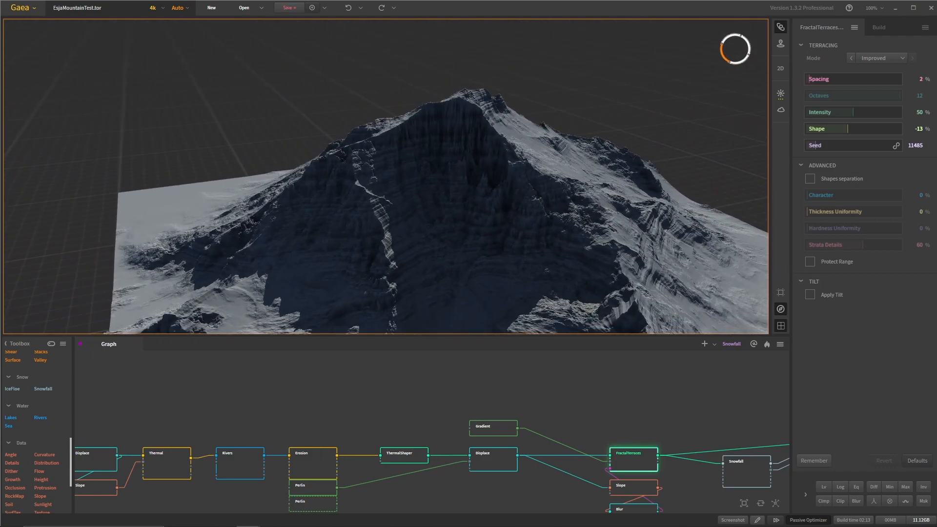
# - Switch to the reference photos, zoom in on the layered snowy Esja cliffs, and return to Gaea
pyautogui.moveTo(342, 524)
pyautogui.click(297, 517)
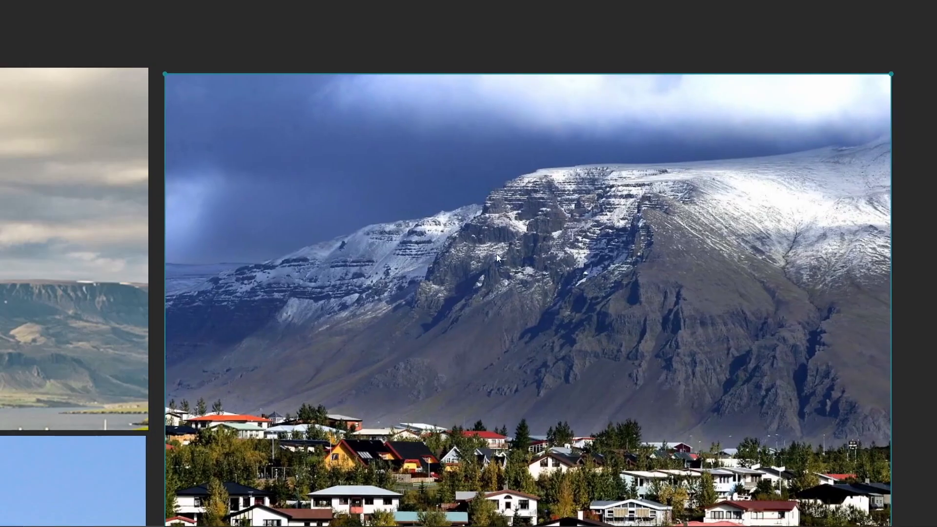
pyautogui.scroll(2, 537, 181)
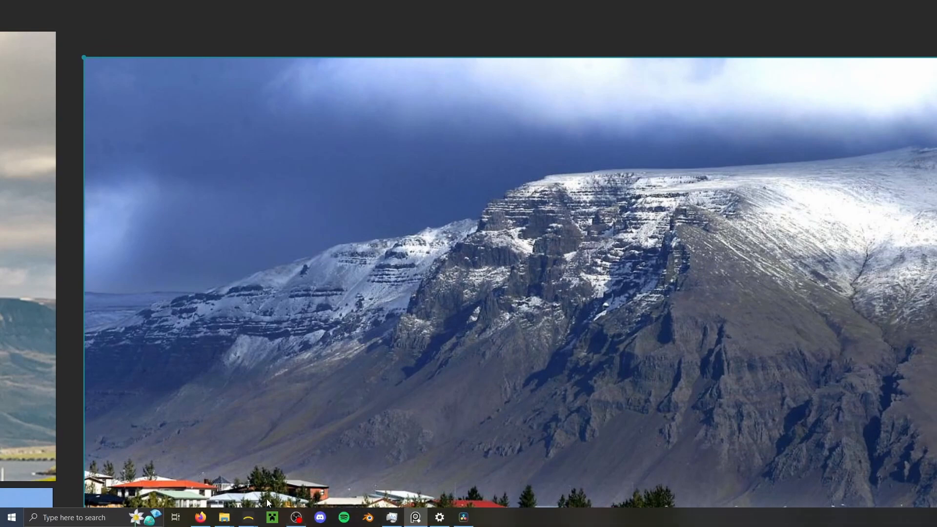
pyautogui.click(205, 476)
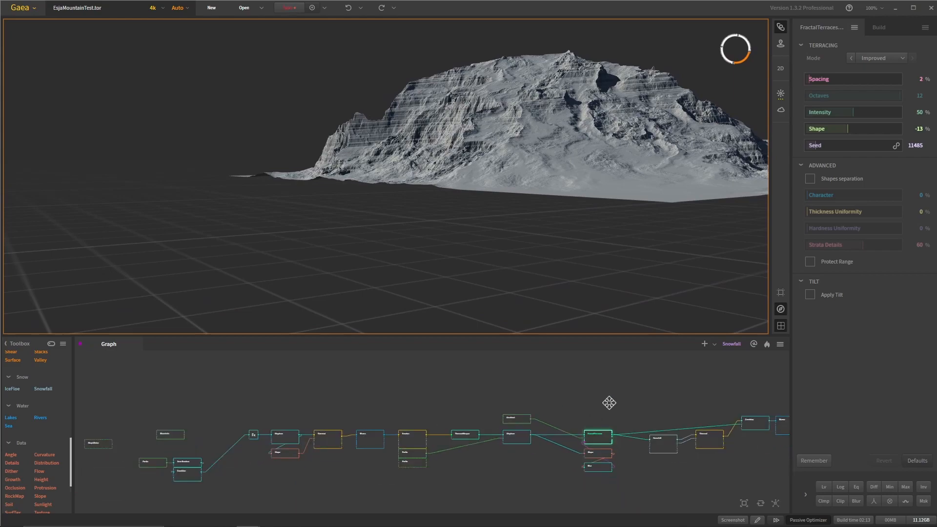
# - Bring the Snowfall, Thermal and Combine nodes into the graph view and inspect the FractalTerraces terrain from above
pyautogui.moveTo(609, 403); pyautogui.dragTo(456, 397, button='middle')
pyautogui.scroll(1, 510, 423)
pyautogui.moveTo(453, 202); pyautogui.dragTo(463, 324)
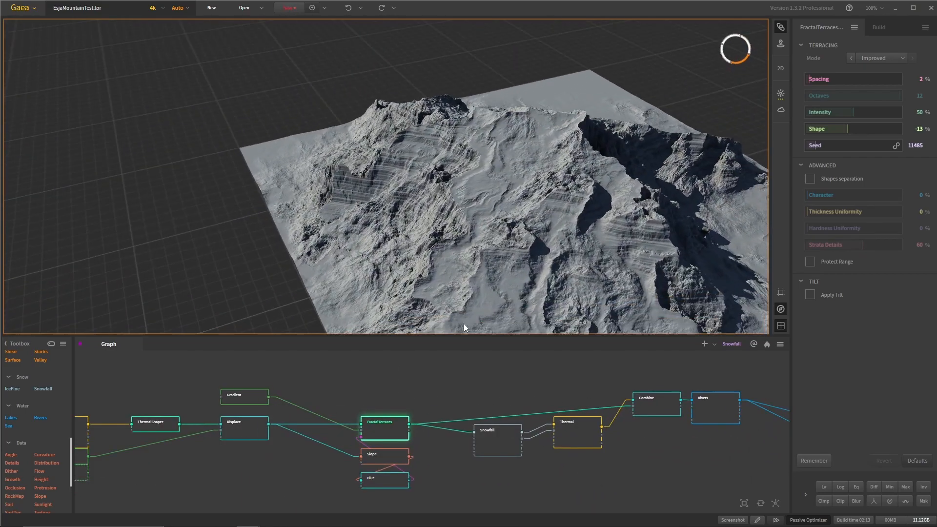
# - Preview the Snowfall node and the Thermal node following it, viewing the mountain from the front
pyautogui.moveTo(581, 449); pyautogui.dragTo(433, 468, button='middle')
pyautogui.click(509, 422)
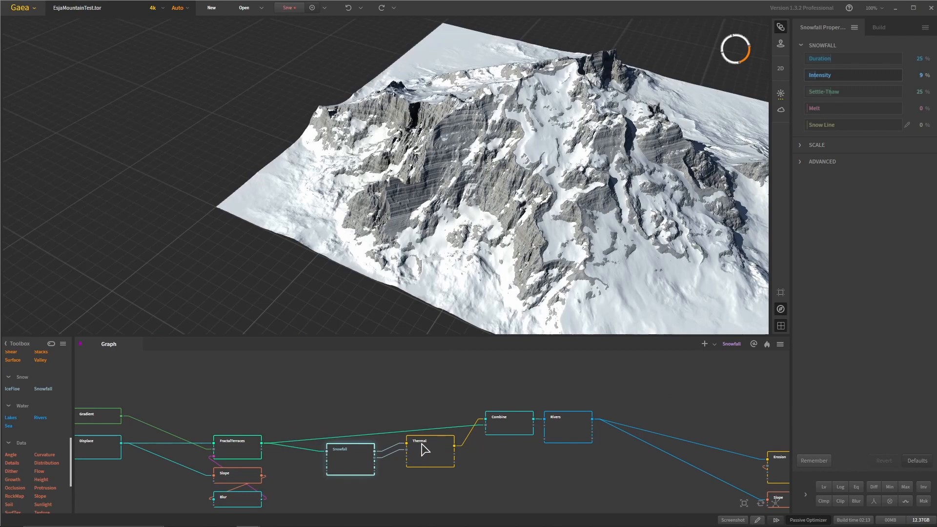
pyautogui.moveTo(507, 207)
pyautogui.mouseDown()
pyautogui.moveTo(481, 180)
pyautogui.moveTo(508, 197)
pyautogui.mouseUp()
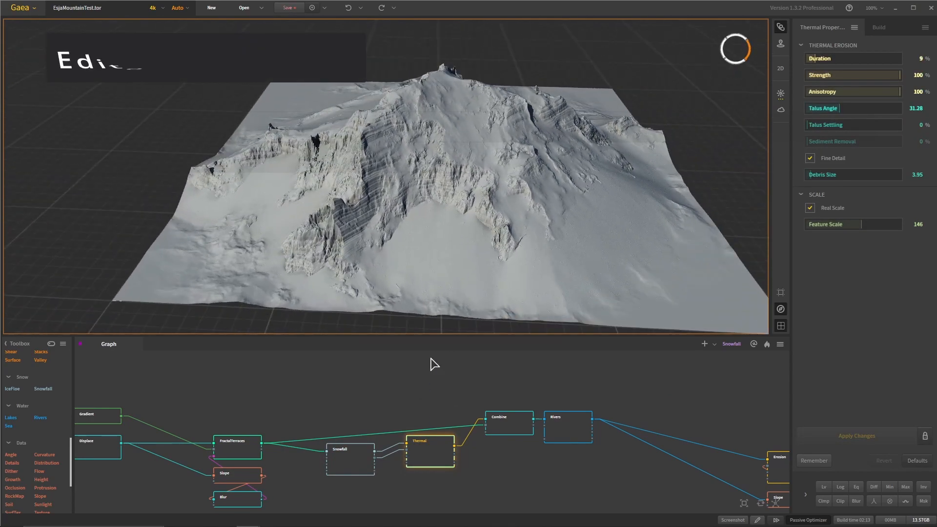
# - Preview the Snowfall node again and zoom in on the snow between the terraced cliffs
pyautogui.click(365, 461)
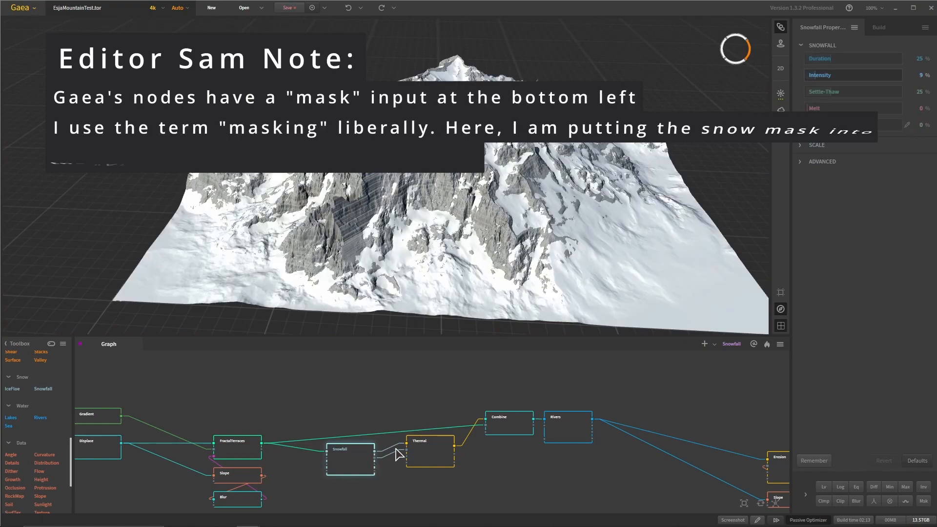
pyautogui.moveTo(376, 245)
pyautogui.mouseDown()
pyautogui.moveTo(351, 238)
pyautogui.moveTo(329, 253)
pyautogui.moveTo(383, 245)
pyautogui.moveTo(376, 231)
pyautogui.mouseUp()
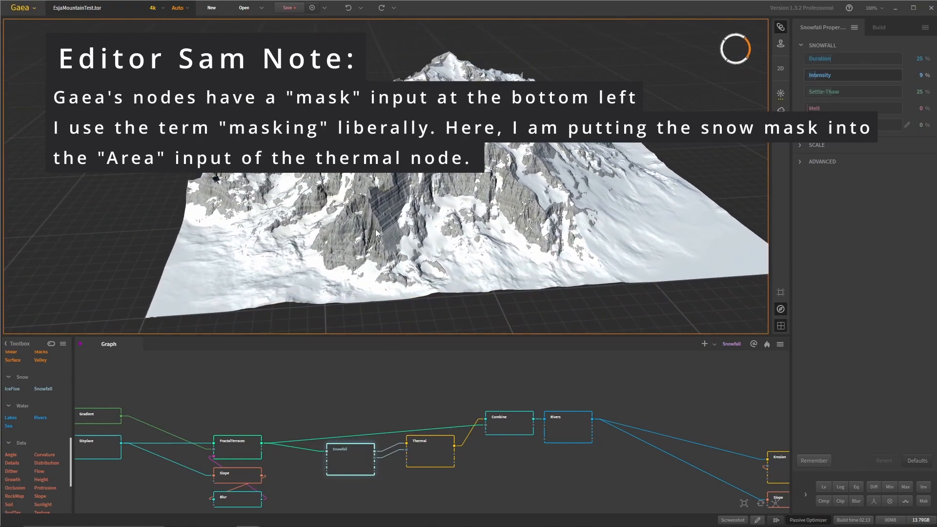
pyautogui.scroll(3, 380, 225)
pyautogui.scroll(-3, 374, 246)
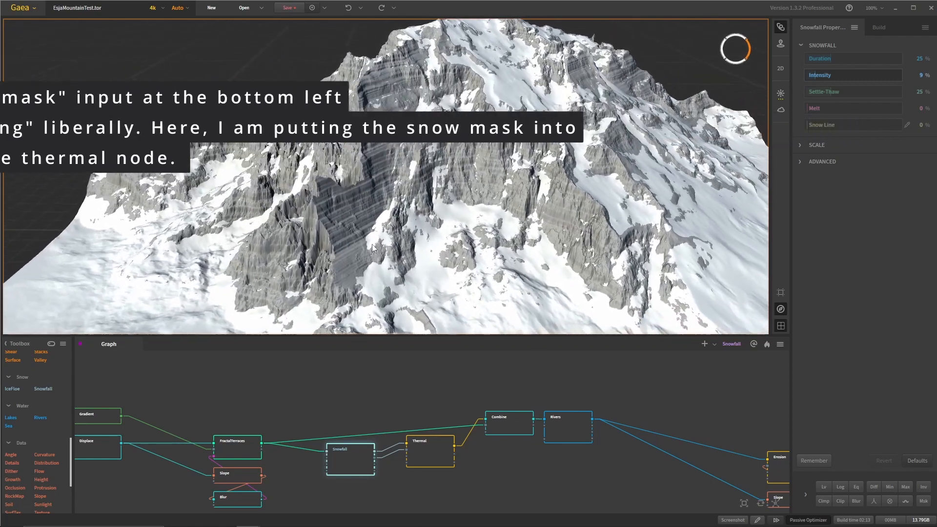
pyautogui.scroll(3, 351, 226)
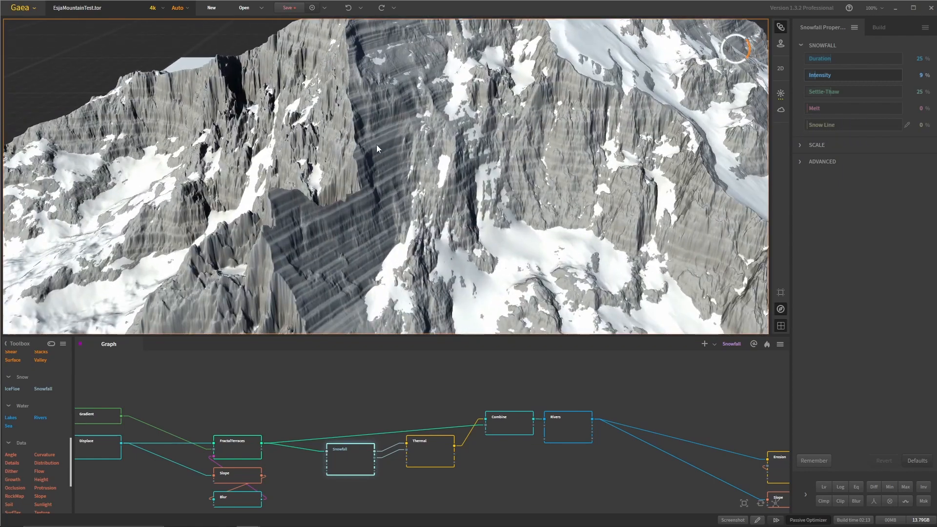
# - Inspect the Snowfall node's snow cover from above, and preview the Thermal node around the layered cliffs
pyautogui.moveTo(376, 145); pyautogui.dragTo(412, 210)
pyautogui.scroll(-3, 427, 215)
pyautogui.moveTo(446, 173); pyautogui.dragTo(488, 200)
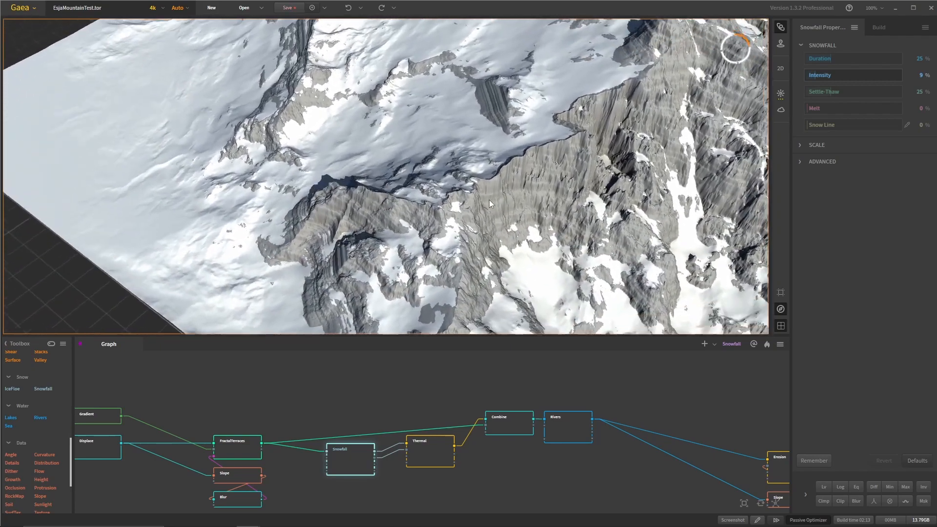
pyautogui.scroll(3, 488, 200)
pyautogui.scroll(-4, 366, 252)
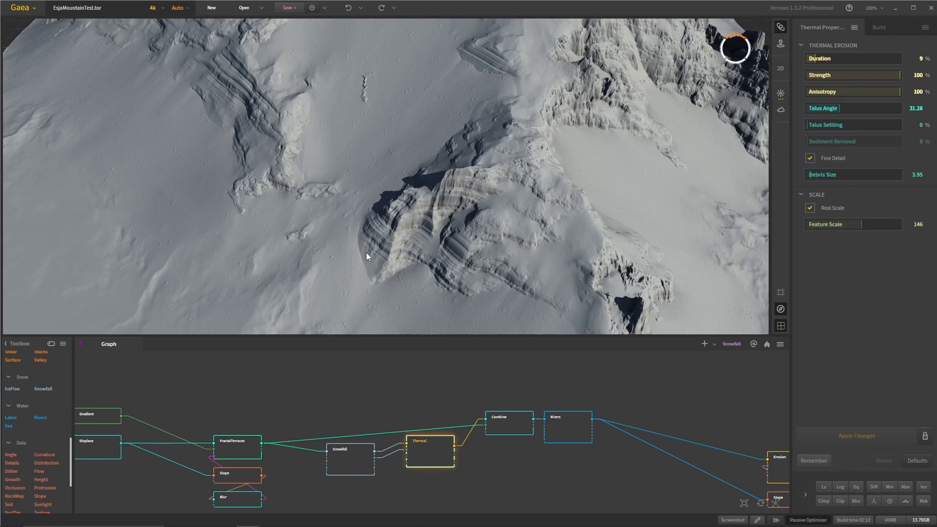
pyautogui.moveTo(384, 246); pyautogui.dragTo(361, 294)
pyautogui.scroll(3, 367, 207)
# - Preview the Combine node, compare it with the FractalTerraces node, and inspect the combined mountain from several sides
pyautogui.click(525, 429)
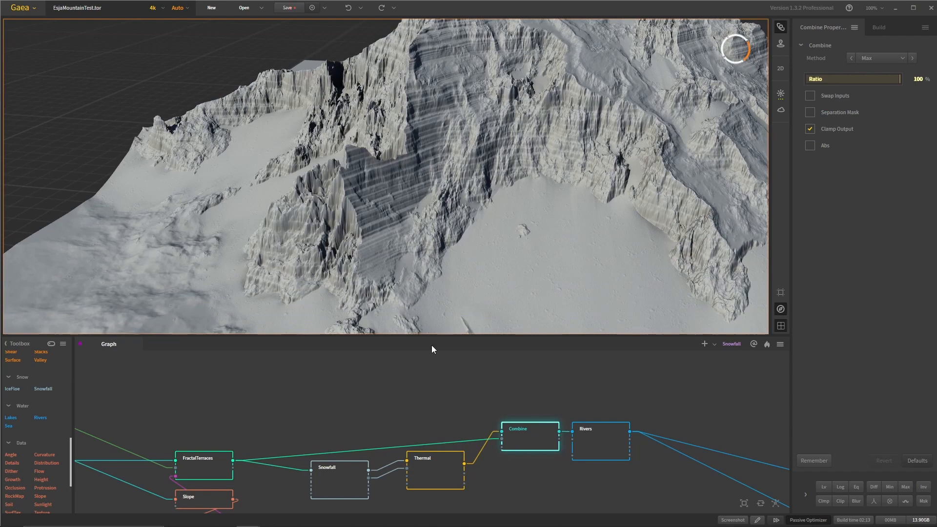
pyautogui.click(209, 462)
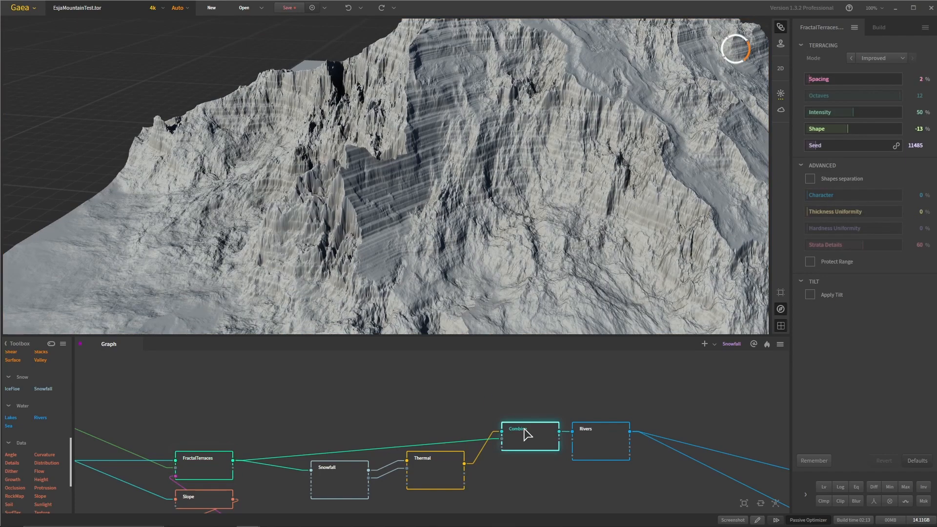
pyautogui.scroll(-3, 487, 186)
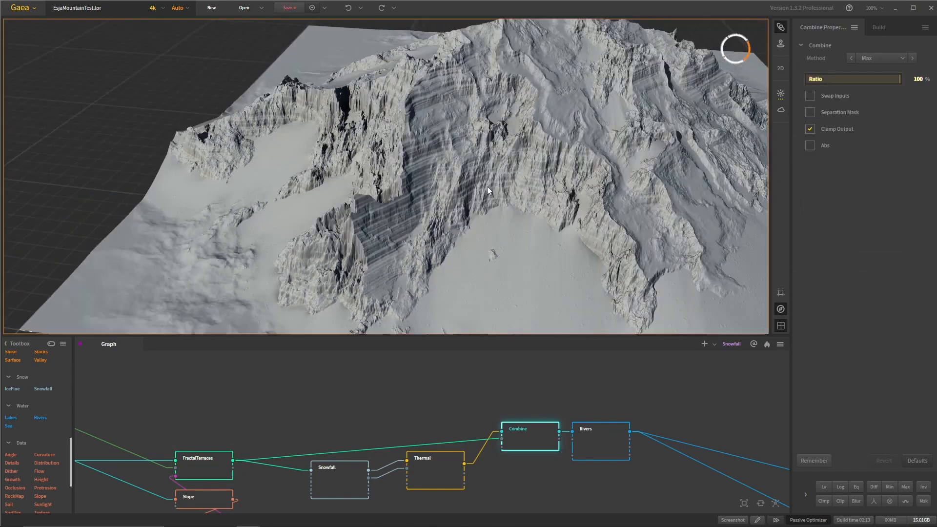
pyautogui.moveTo(487, 187); pyautogui.dragTo(439, 203)
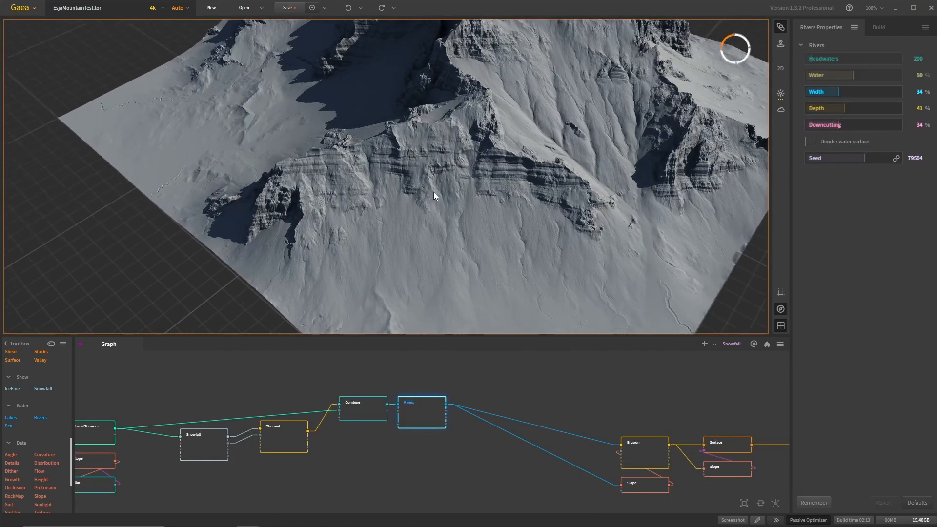
pyautogui.moveTo(434, 192); pyautogui.dragTo(382, 244)
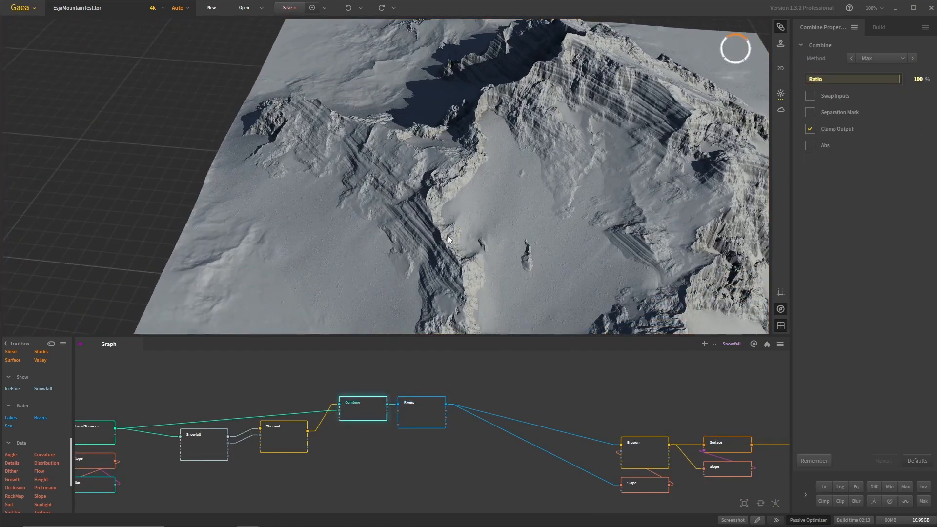
pyautogui.moveTo(439, 274); pyautogui.dragTo(508, 254)
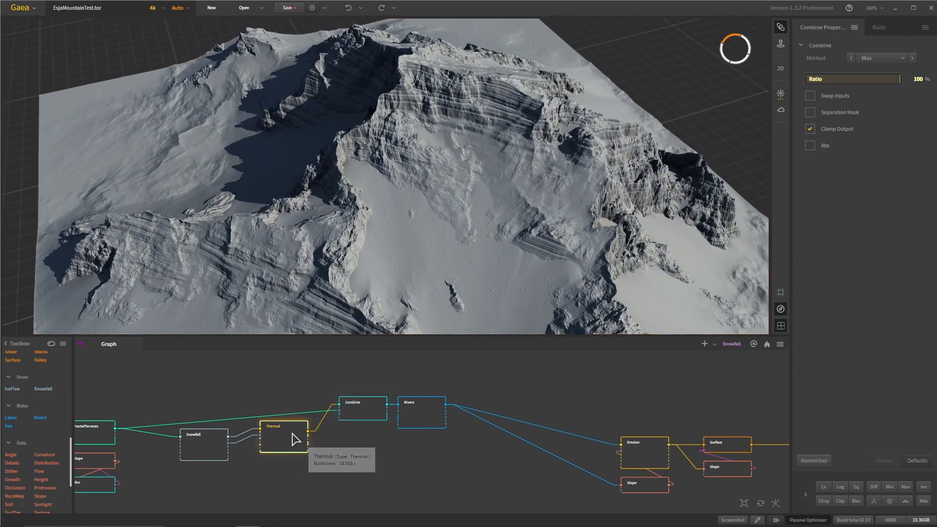
# - Alternate between the Thermal and Combine previews to compare the terraced cliffs from different angles
pyautogui.click(296, 439)
pyautogui.moveTo(407, 218); pyautogui.dragTo(406, 194)
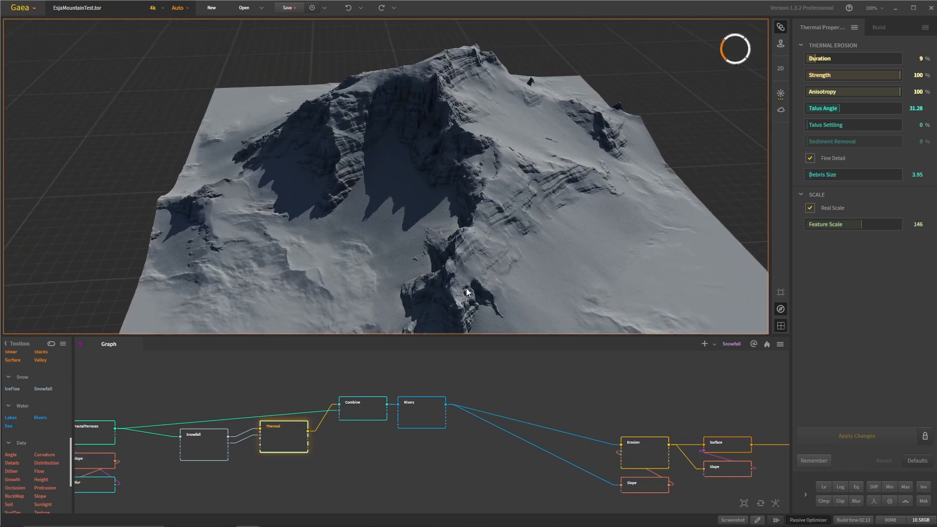
pyautogui.click(357, 413)
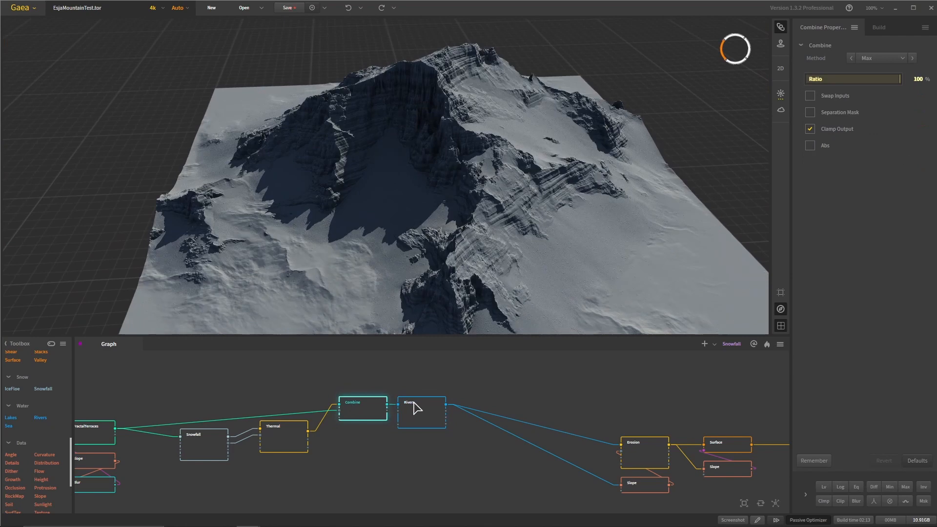
pyautogui.click(375, 408)
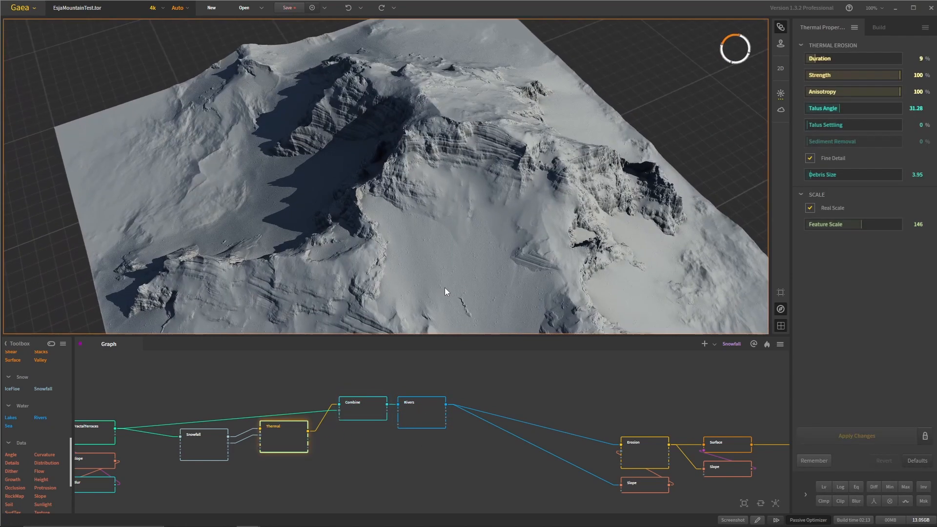
pyautogui.moveTo(445, 288); pyautogui.dragTo(423, 234)
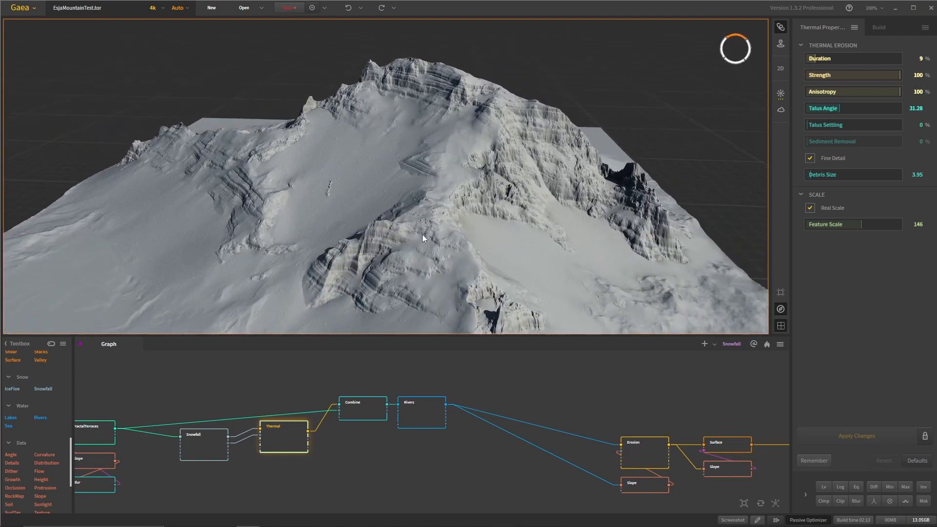
# - Preview the Rivers node and inspect the channels running down the whole mountain
pyautogui.click(421, 413)
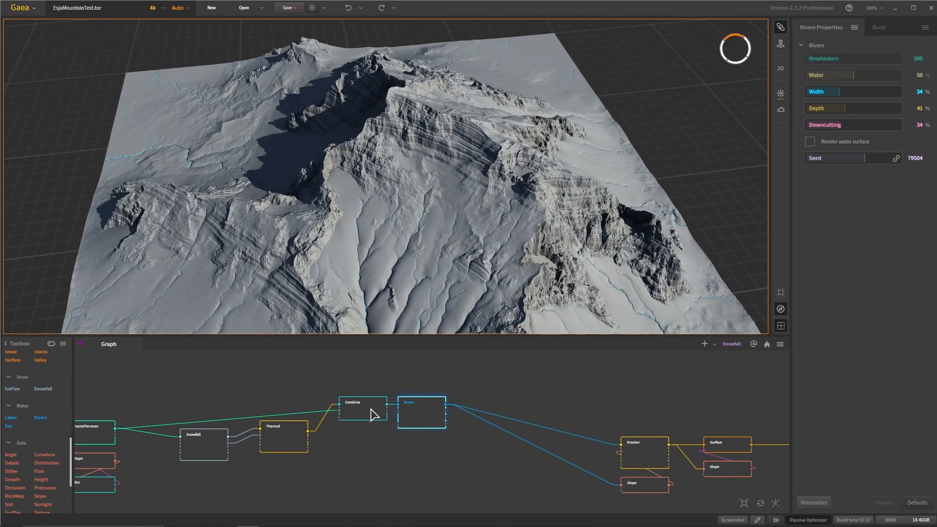
pyautogui.moveTo(417, 206); pyautogui.dragTo(435, 176)
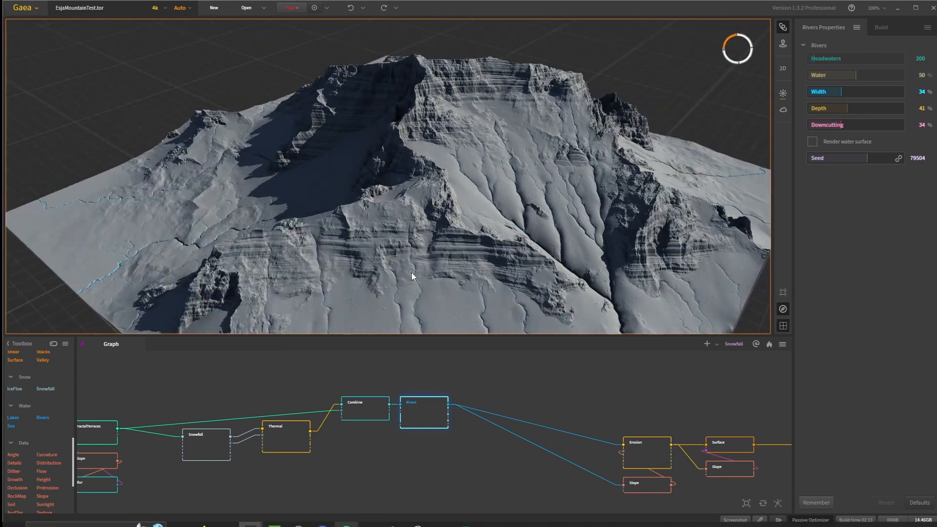
pyautogui.moveTo(412, 272); pyautogui.dragTo(471, 224)
pyautogui.scroll(-3, 470, 224)
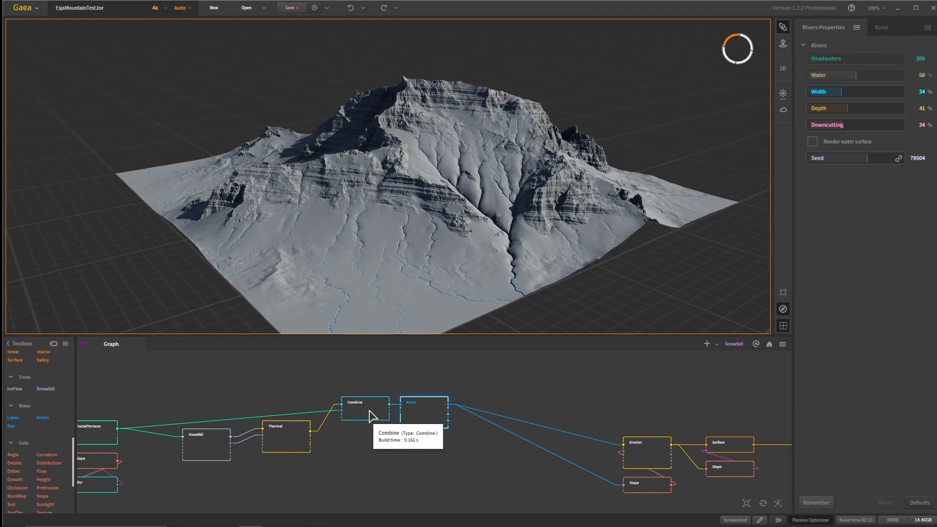
# - Preview the Combine node up close, compare it with the Esja mountain reference photo, and return to Gaea
pyautogui.moveTo(370, 216); pyautogui.dragTo(476, 257, button='middle')
pyautogui.scroll(3, 480, 259)
pyautogui.scroll(3, 480, 264)
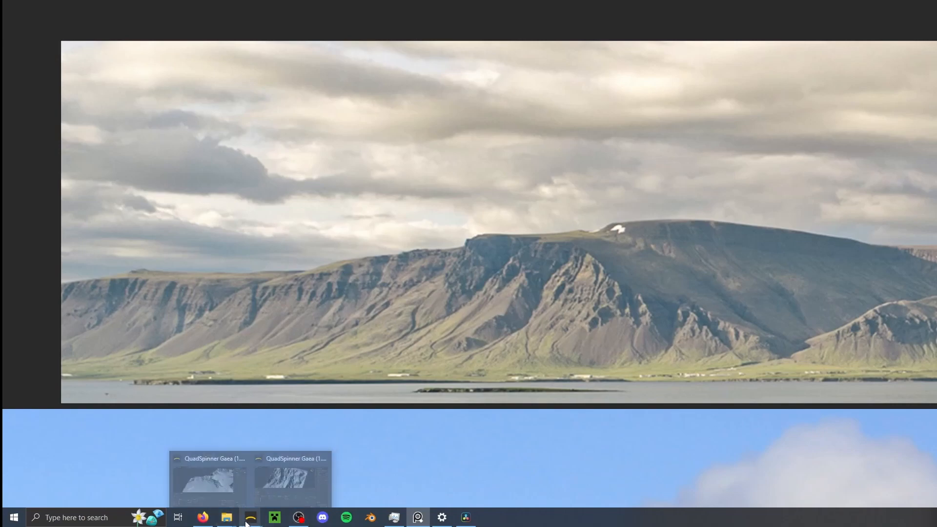
pyautogui.click(223, 487)
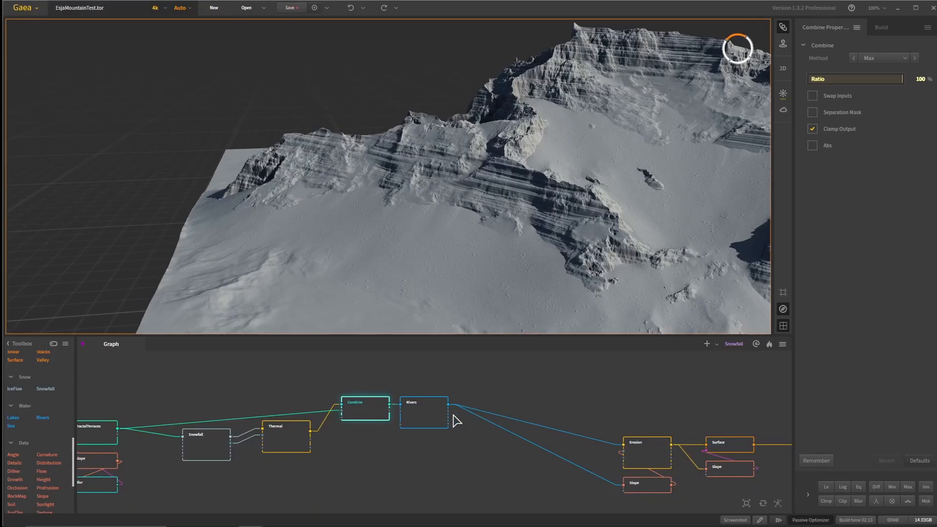
# - Preview the Rivers node again and examine the channels and gullies carved into the snowy slopes from several angles
pyautogui.moveTo(472, 245); pyautogui.dragTo(534, 256)
pyautogui.scroll(-4, 509, 232)
pyautogui.scroll(2, 507, 253)
pyautogui.moveTo(439, 273); pyautogui.dragTo(484, 247, button='middle')
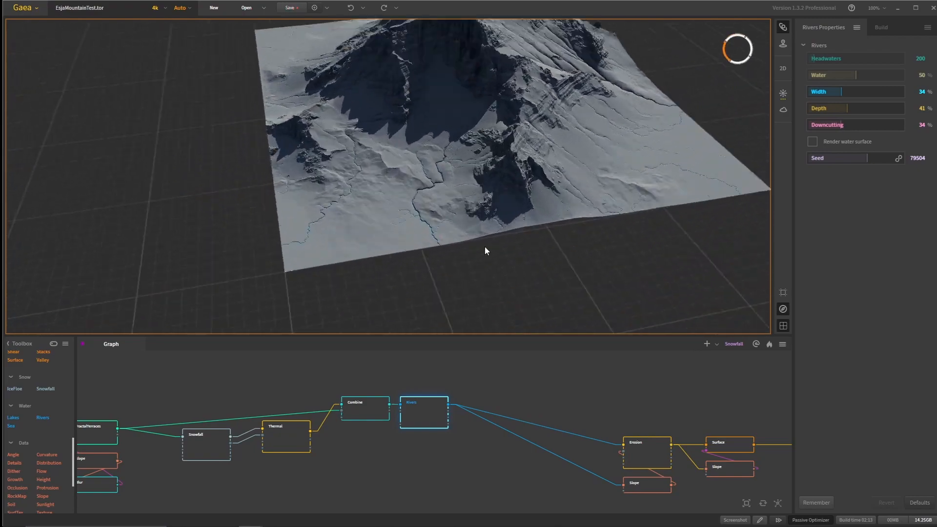
pyautogui.moveTo(484, 246); pyautogui.dragTo(441, 179)
pyautogui.moveTo(411, 229); pyautogui.dragTo(465, 220)
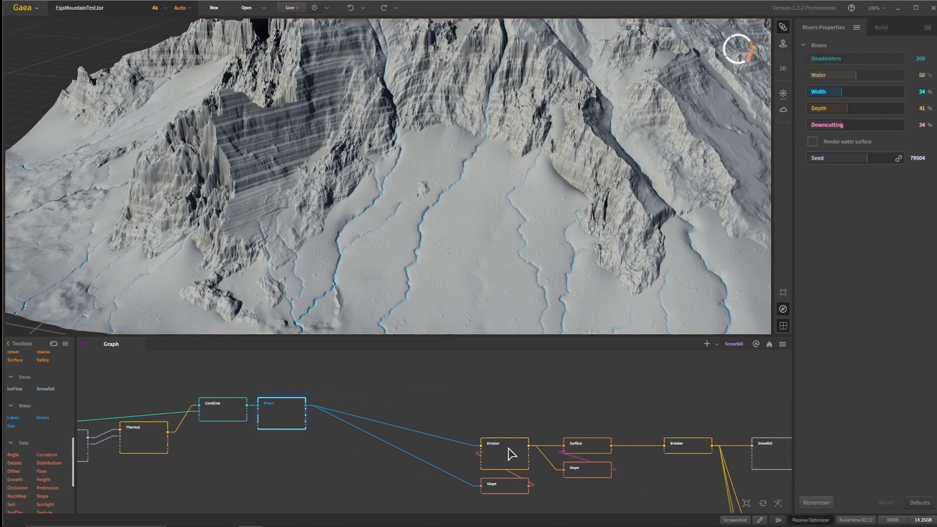
pyautogui.moveTo(524, 273); pyautogui.dragTo(381, 252)
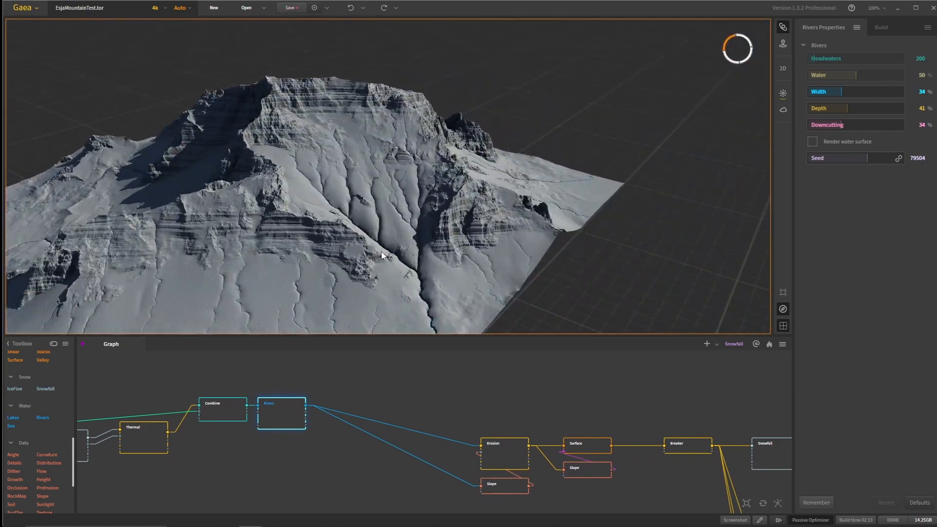
pyautogui.scroll(3, 354, 236)
pyautogui.moveTo(354, 235); pyautogui.dragTo(366, 235, button='middle')
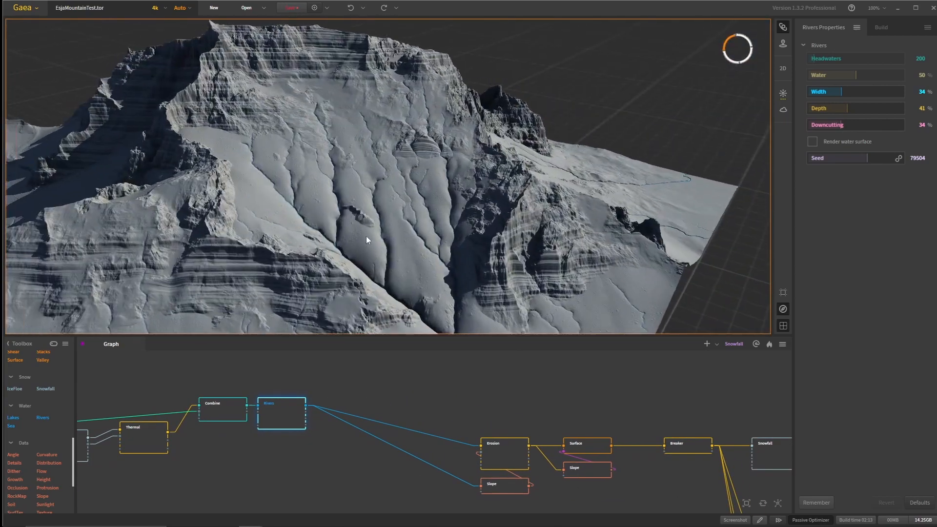
# - Preview the Erosion node and compare its slopes below the terraced cliffs with the Thermal node's result
pyautogui.click(507, 459)
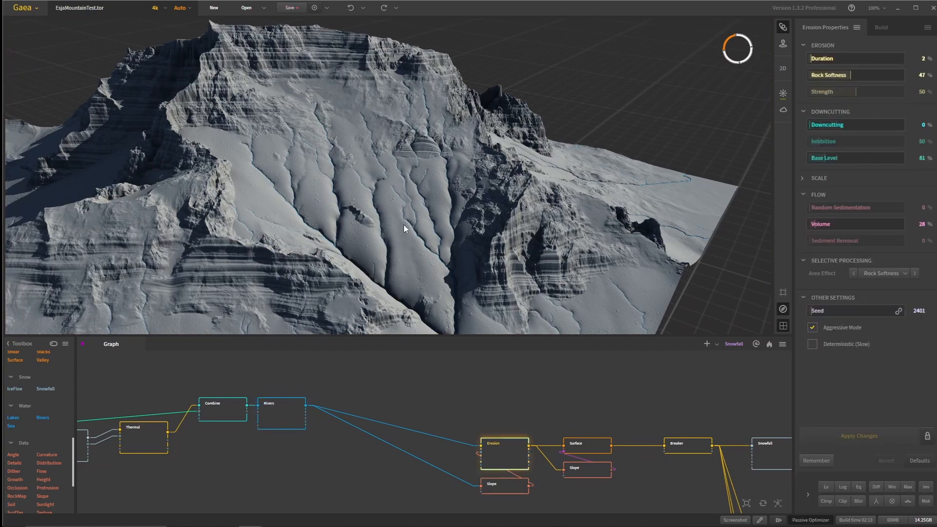
pyautogui.scroll(-2, 404, 236)
pyautogui.moveTo(405, 237); pyautogui.dragTo(467, 198, button='middle')
pyautogui.scroll(5, 385, 226)
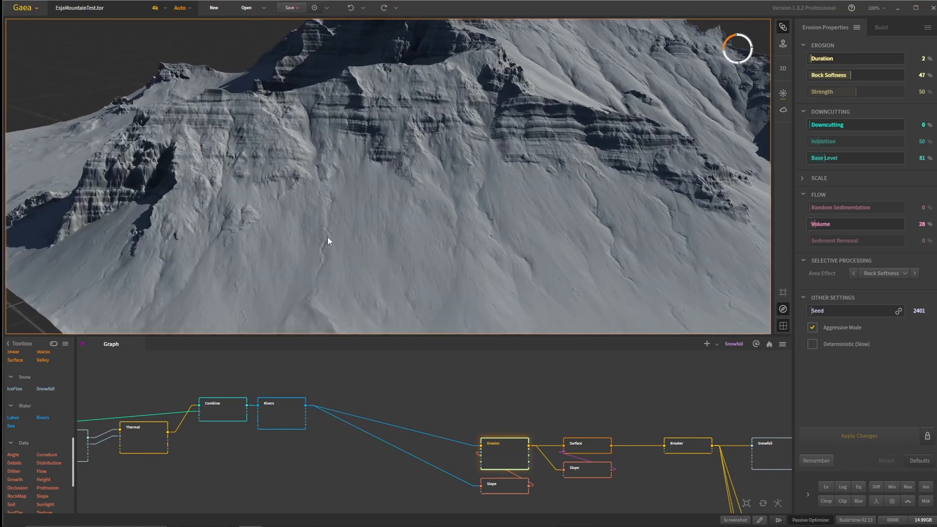
pyautogui.scroll(-3, 332, 250)
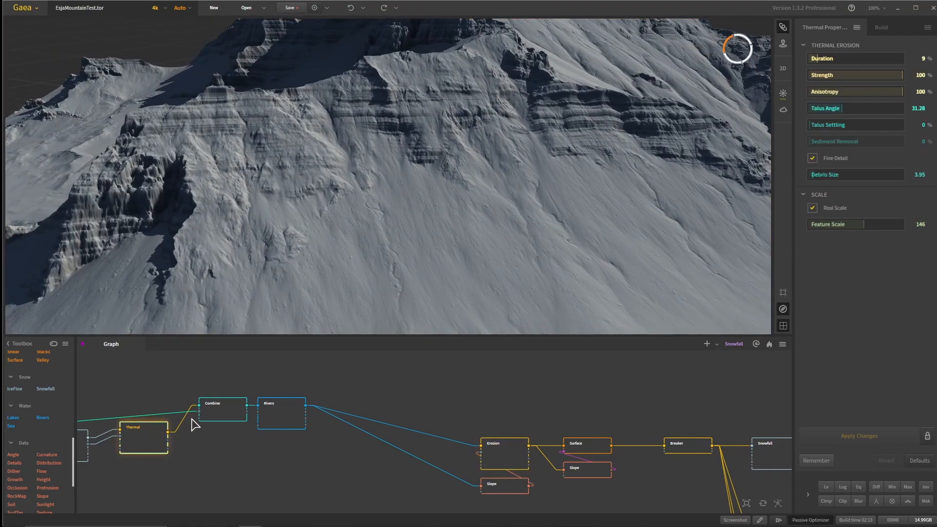
pyautogui.moveTo(371, 261); pyautogui.dragTo(414, 244)
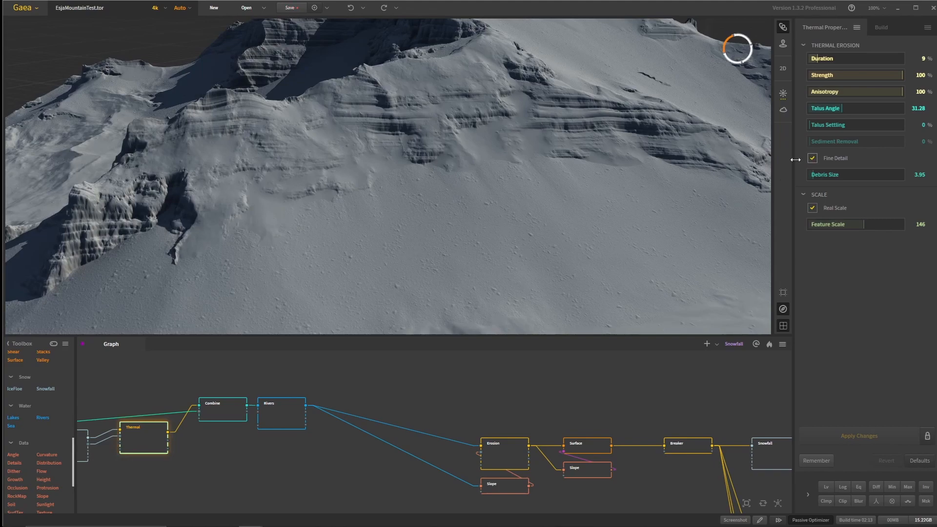
pyautogui.moveTo(460, 270); pyautogui.dragTo(489, 313)
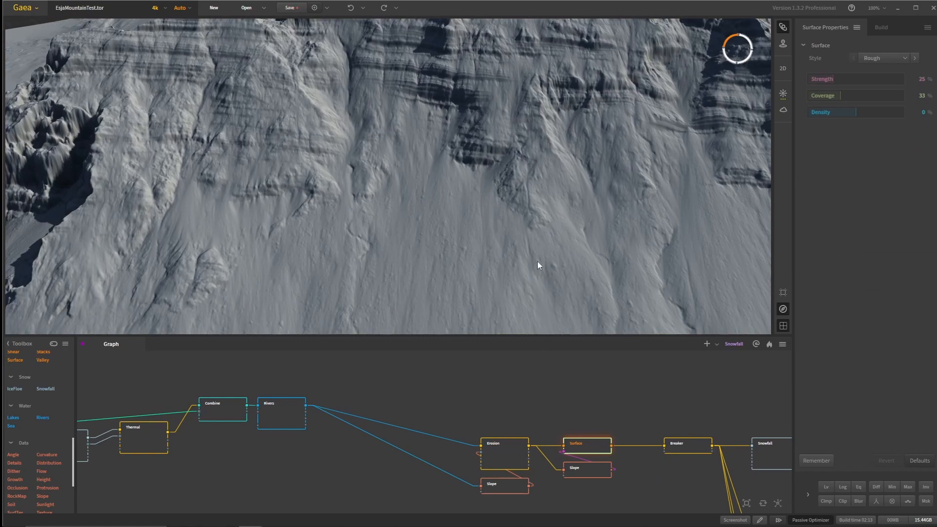
# - Preview the Surface node and zoom in on the rough texture of the eroded slopes
pyautogui.moveTo(550, 259); pyautogui.dragTo(473, 278)
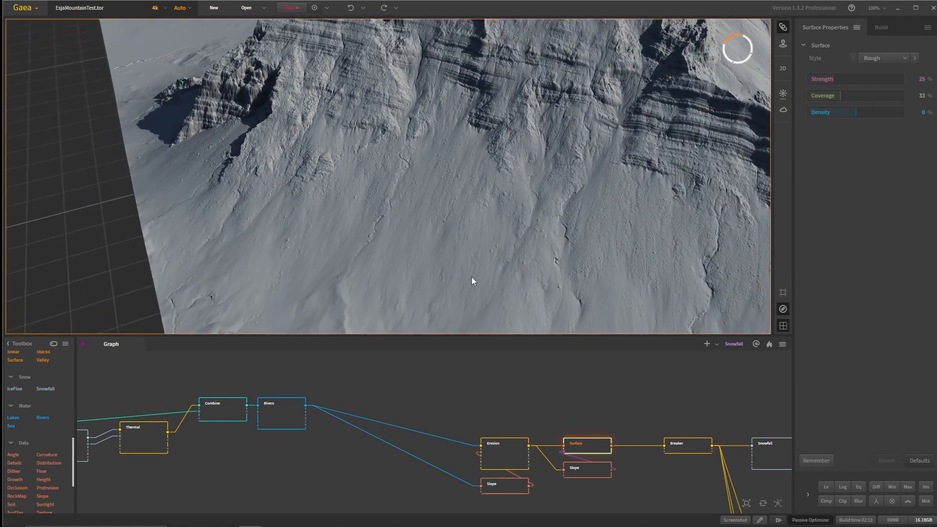
pyautogui.scroll(4, 446, 227)
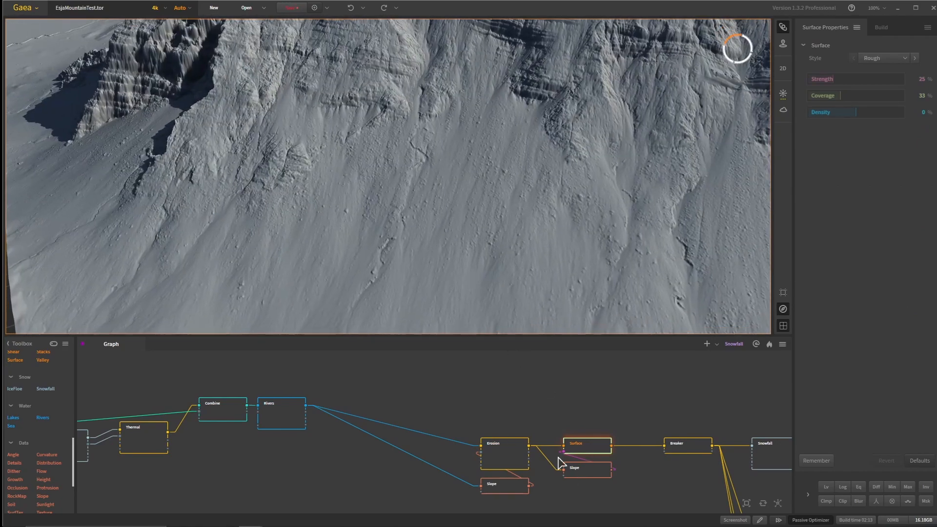
pyautogui.moveTo(563, 227); pyautogui.dragTo(534, 218)
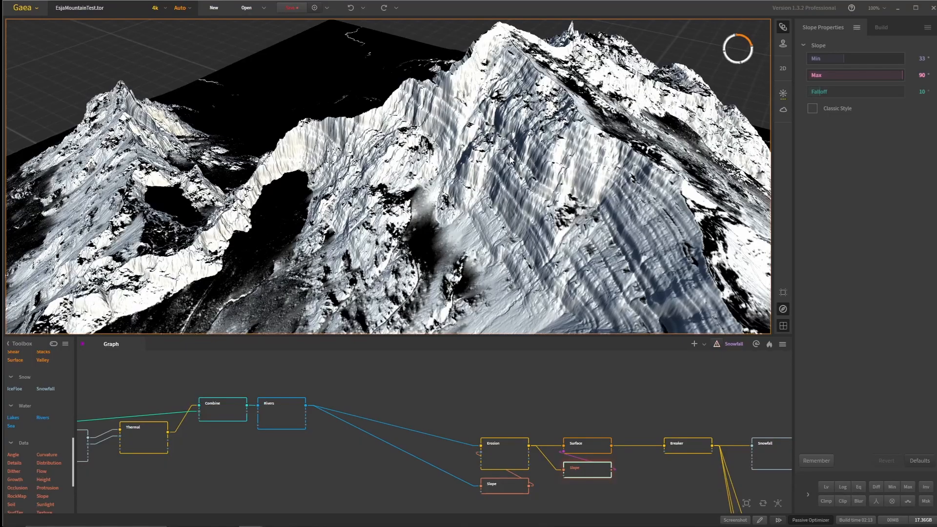
# - Inspect the mask from the Slope node feeding Surface, viewing the steep cliffs from several angles and up close
pyautogui.moveTo(510, 160)
pyautogui.mouseDown()
pyautogui.moveTo(575, 194)
pyautogui.moveTo(556, 195)
pyautogui.moveTo(522, 167)
pyautogui.mouseUp()
pyautogui.scroll(-5, 561, 193)
pyautogui.scroll(10, 523, 176)
pyautogui.moveTo(450, 182); pyautogui.dragTo(517, 230)
pyautogui.moveTo(422, 202); pyautogui.dragTo(466, 204)
pyautogui.scroll(5, 439, 200)
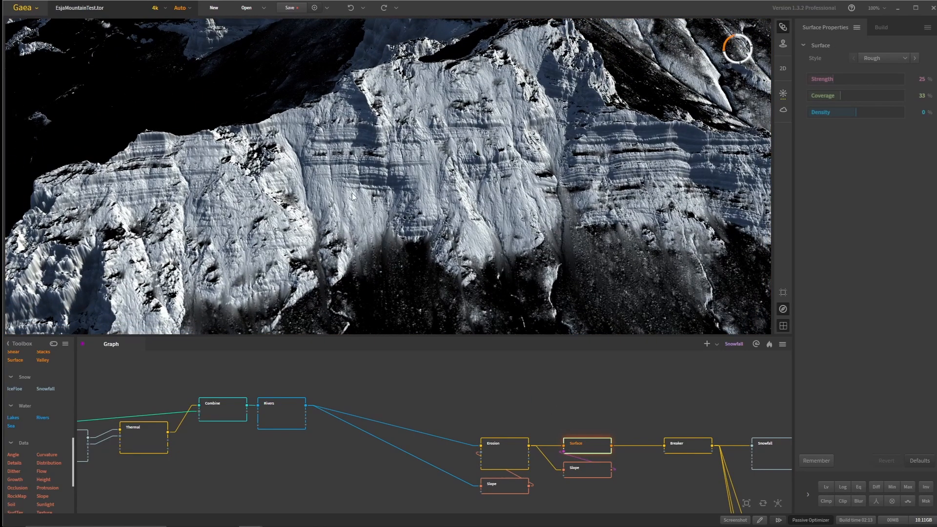
# - Preview the Surface node again and zoom in on the rough detail of the steep rock faces
pyautogui.moveTo(338, 222)
pyautogui.mouseDown()
pyautogui.moveTo(352, 178)
pyautogui.moveTo(404, 174)
pyautogui.moveTo(394, 144)
pyautogui.moveTo(453, 201)
pyautogui.moveTo(433, 171)
pyautogui.moveTo(400, 193)
pyautogui.moveTo(424, 209)
pyautogui.moveTo(389, 225)
pyautogui.moveTo(433, 230)
pyautogui.moveTo(366, 238)
pyautogui.moveTo(385, 209)
pyautogui.moveTo(365, 201)
pyautogui.mouseUp()
pyautogui.scroll(-5, 433, 171)
pyautogui.scroll(5, 385, 209)
pyautogui.scroll(8, 499, 236)
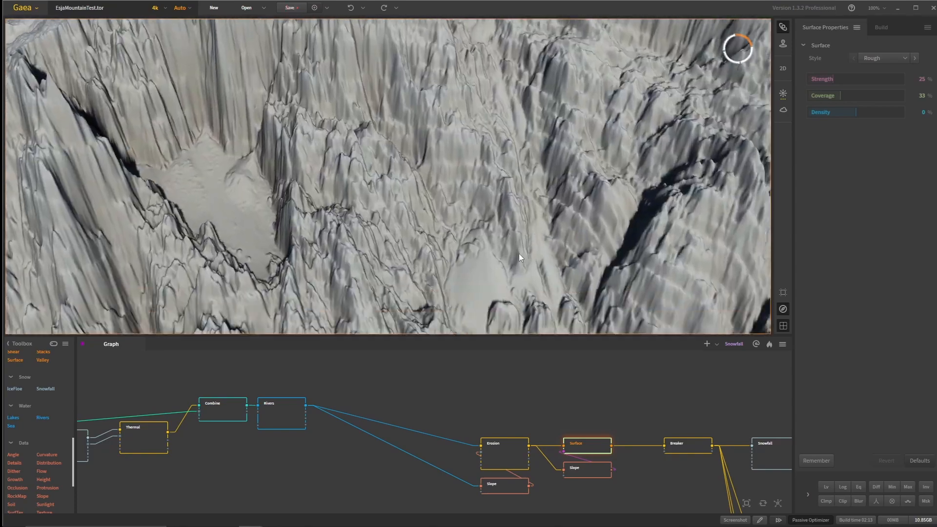
# - Examine the Surface result across the cliffs and snow slopes, and bring the nodes after Surface into the graph view
pyautogui.scroll(-8, 519, 253)
pyautogui.moveTo(557, 243); pyautogui.dragTo(534, 242)
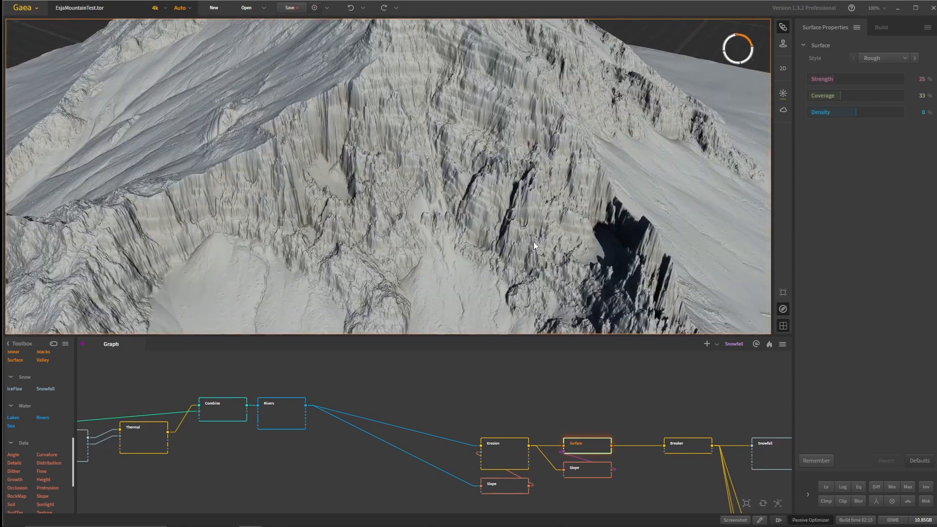
pyautogui.scroll(7, 534, 242)
pyautogui.scroll(-6, 528, 236)
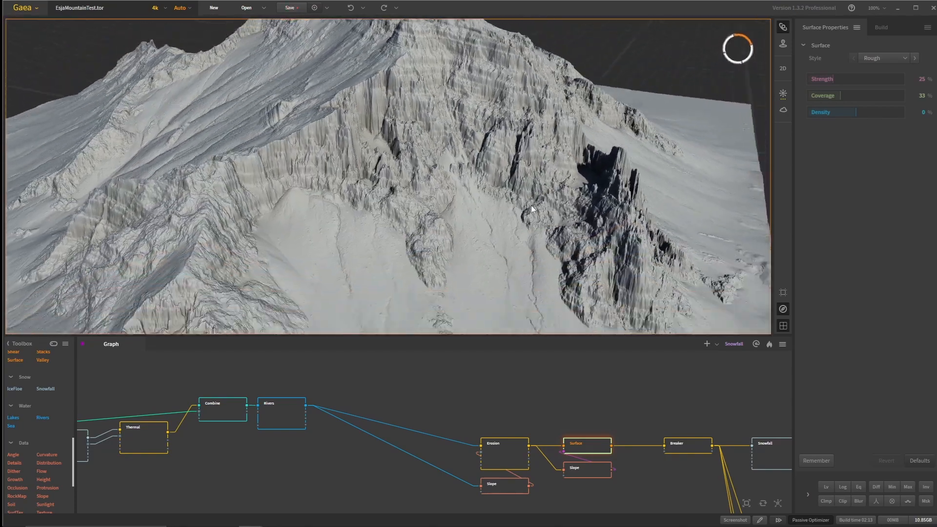
pyautogui.scroll(-4, 522, 194)
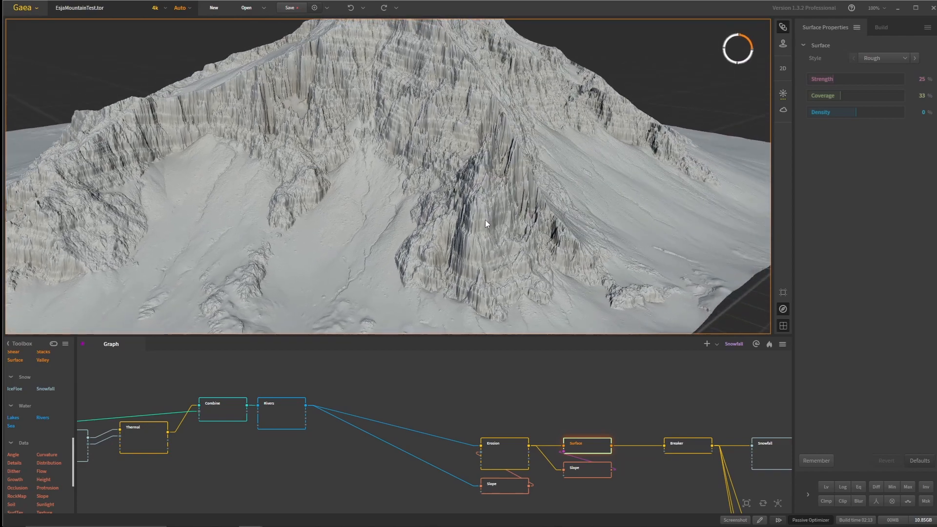
pyautogui.scroll(4, 488, 225)
pyautogui.moveTo(492, 231); pyautogui.dragTo(535, 265)
pyautogui.moveTo(633, 389); pyautogui.dragTo(531, 386, button='middle')
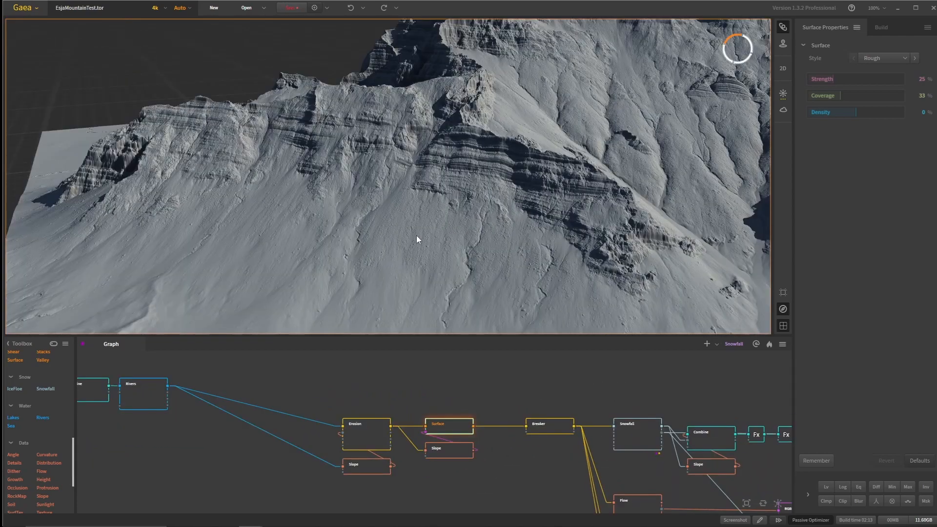
# - Preview the Breaker node on the lower slopes and compare its result with that of the Surface node
pyautogui.moveTo(416, 235); pyautogui.dragTo(515, 190)
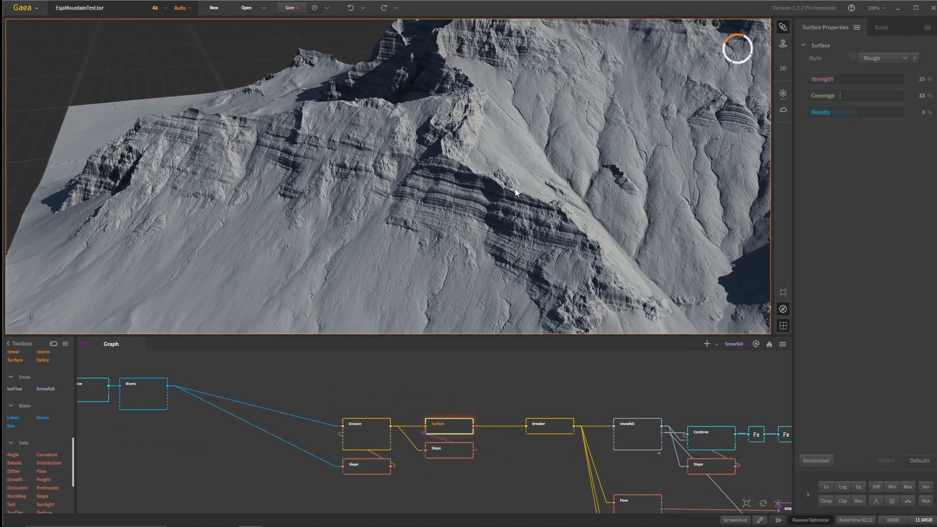
pyautogui.click(541, 427)
pyautogui.moveTo(520, 130); pyautogui.dragTo(462, 246)
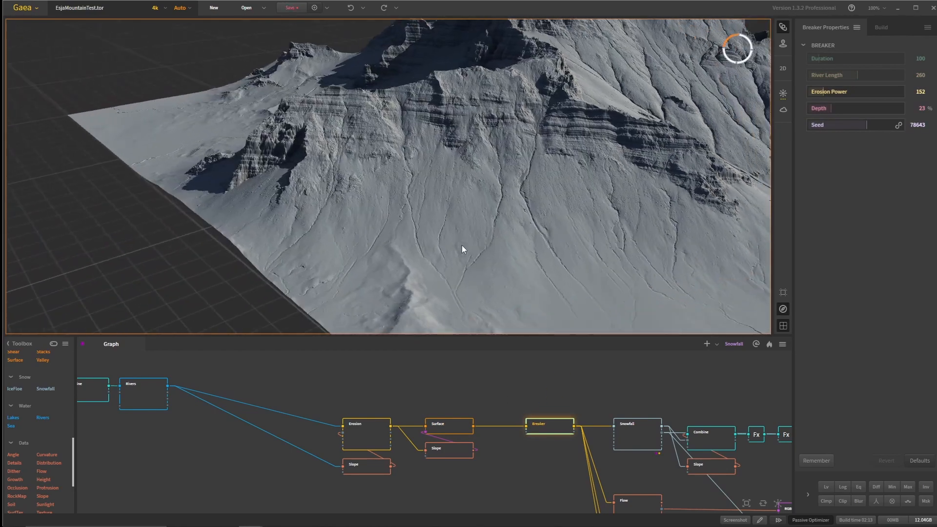
pyautogui.click(444, 427)
pyautogui.click(548, 429)
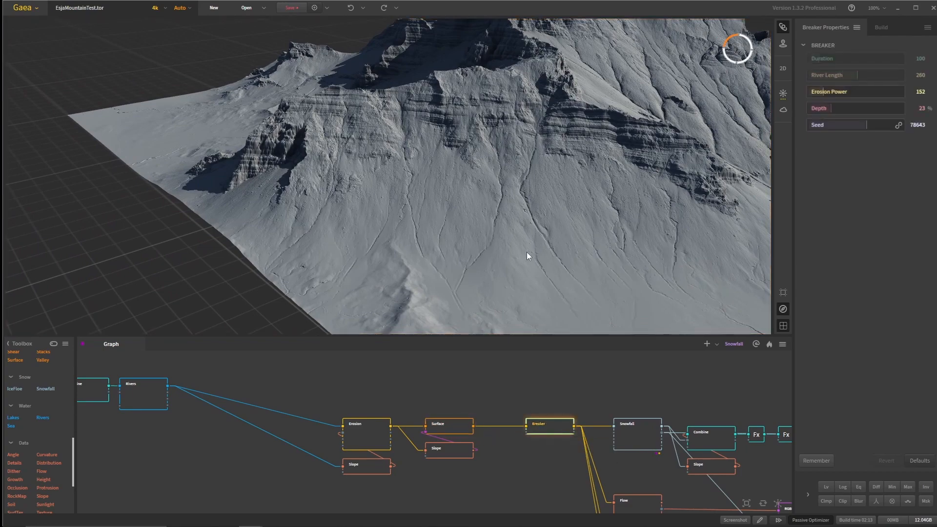
# - Examine the gullies of the Breaker result beneath the layered cliffs, both up close and across the whole mountain
pyautogui.scroll(5, 495, 271)
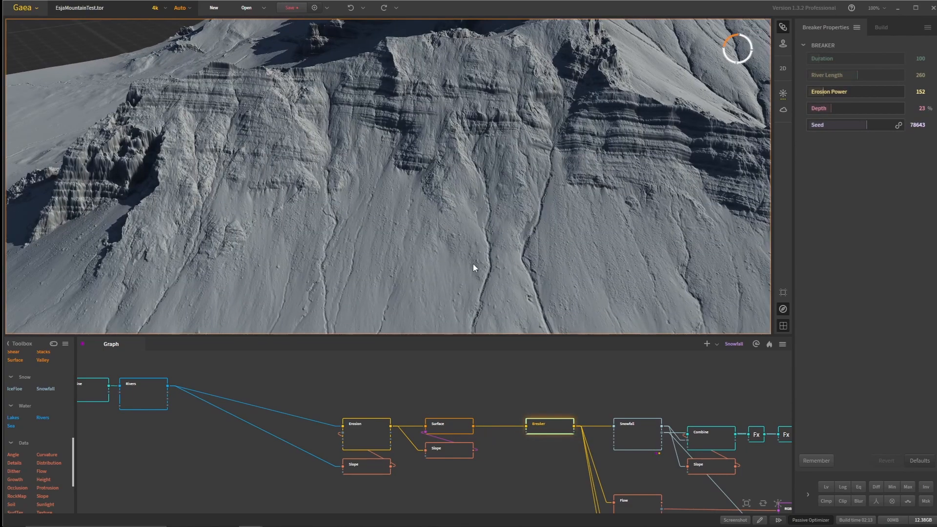
pyautogui.scroll(-5, 485, 247)
pyautogui.moveTo(484, 250); pyautogui.dragTo(439, 147, button='middle')
pyautogui.scroll(4, 438, 148)
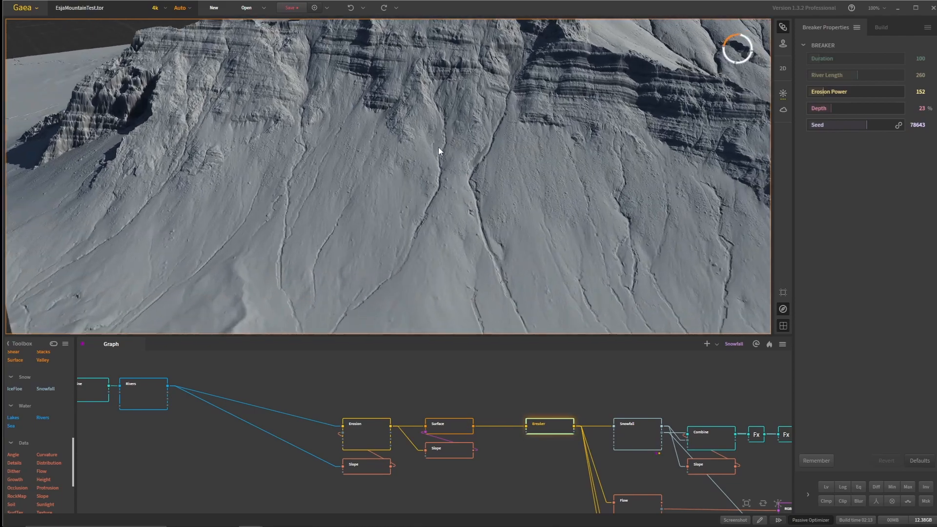
pyautogui.moveTo(447, 98); pyautogui.dragTo(341, 200)
pyautogui.scroll(-5, 316, 201)
pyautogui.scroll(-1, 537, 390)
# - Preview the Snowfall node and view its snow on the mountain from another side
pyautogui.moveTo(547, 393); pyautogui.dragTo(429, 392)
pyautogui.click(500, 420)
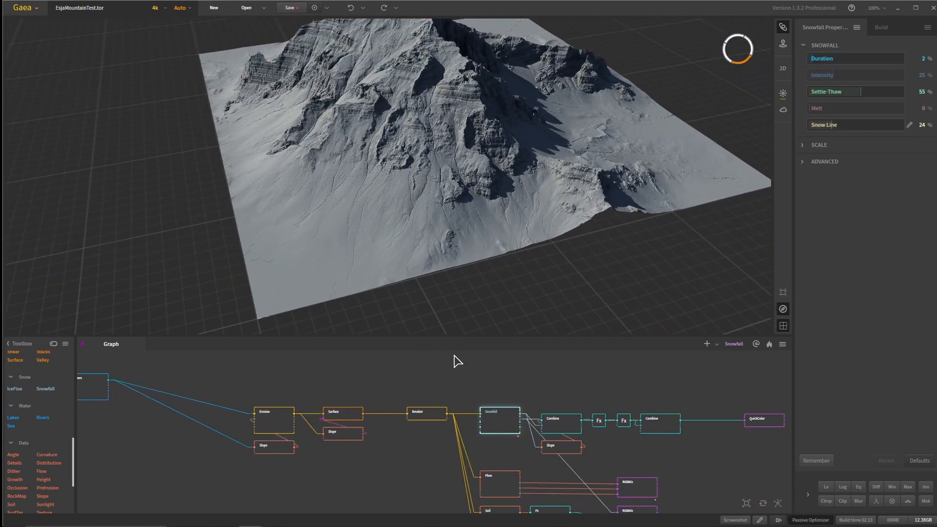
pyautogui.moveTo(390, 215); pyautogui.dragTo(424, 187)
pyautogui.moveTo(425, 187); pyautogui.dragTo(528, 95, button='middle')
pyautogui.moveTo(528, 95); pyautogui.dragTo(526, 69)
# - Preview the QuickColor node at the end of the chain and orbit around the shaded mountain
pyautogui.moveTo(617, 366); pyautogui.dragTo(505, 375)
pyautogui.click(648, 433)
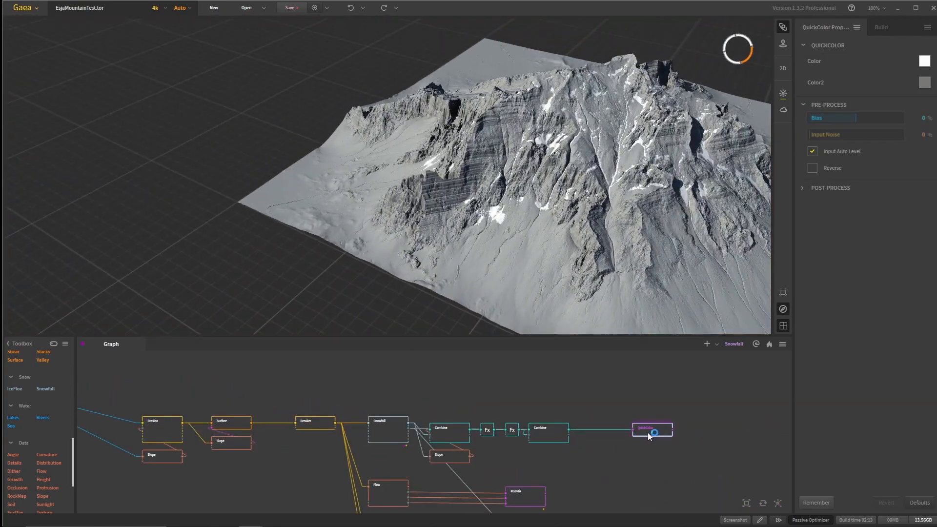
pyautogui.moveTo(523, 224); pyautogui.dragTo(283, 178)
pyautogui.moveTo(283, 178); pyautogui.dragTo(362, 191, button='middle')
pyautogui.moveTo(362, 191)
pyautogui.mouseDown()
pyautogui.moveTo(309, 211)
pyautogui.moveTo(383, 236)
pyautogui.moveTo(374, 200)
pyautogui.mouseUp()
# - Inspect the QuickColor shading on the ridge and gullies up close, then view the whole mountain
pyautogui.scroll(5, 408, 247)
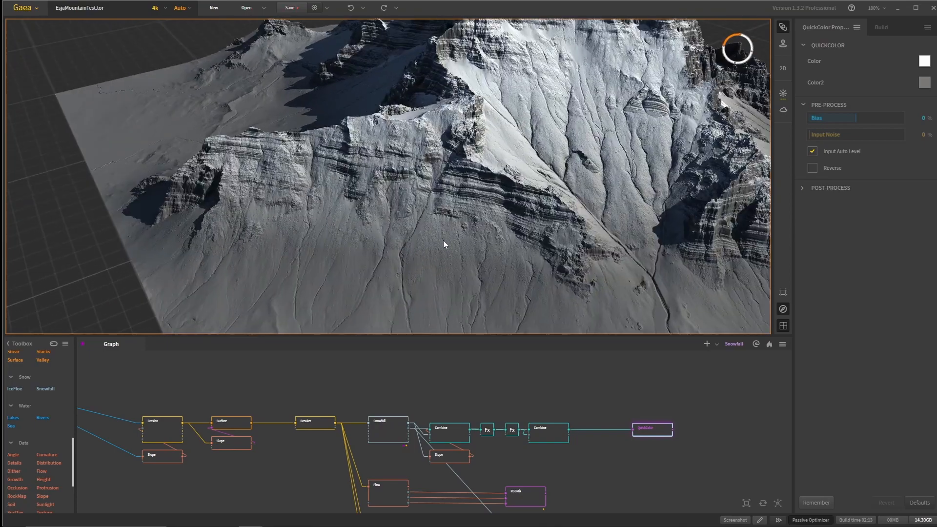
pyautogui.moveTo(443, 240); pyautogui.dragTo(343, 202)
pyautogui.scroll(-5, 433, 241)
pyautogui.scroll(-5, 434, 231)
pyautogui.scroll(-3, 417, 236)
pyautogui.scroll(-3, 385, 232)
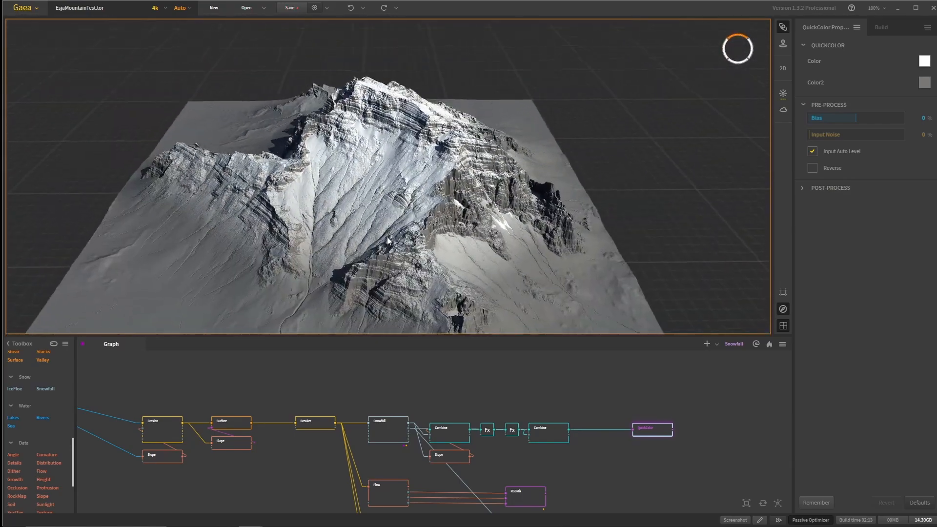
# - Examine the QuickColor result on the snowy bowl and surrounding cliffs from several angles
pyautogui.moveTo(388, 236); pyautogui.dragTo(338, 144)
pyautogui.moveTo(498, 202); pyautogui.dragTo(419, 195)
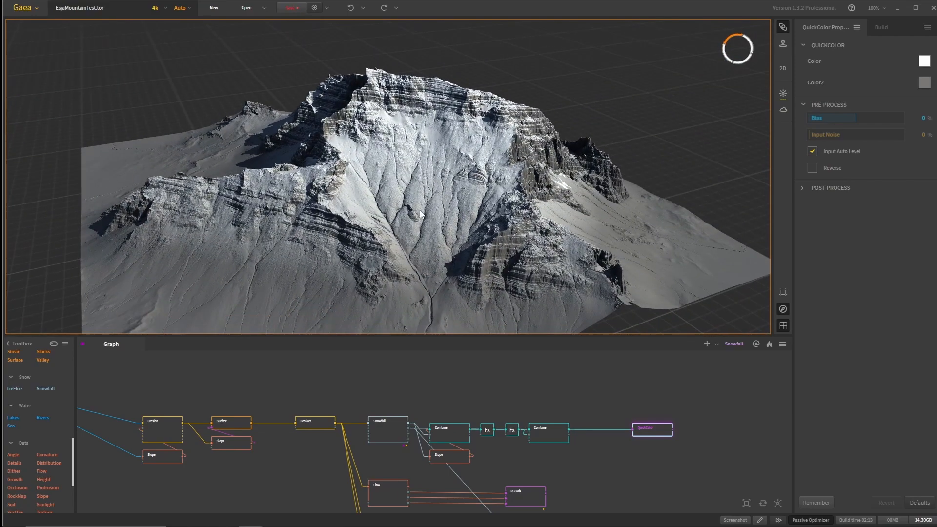
pyautogui.moveTo(322, 231); pyautogui.dragTo(420, 211, button='middle')
pyautogui.scroll(5, 505, 267)
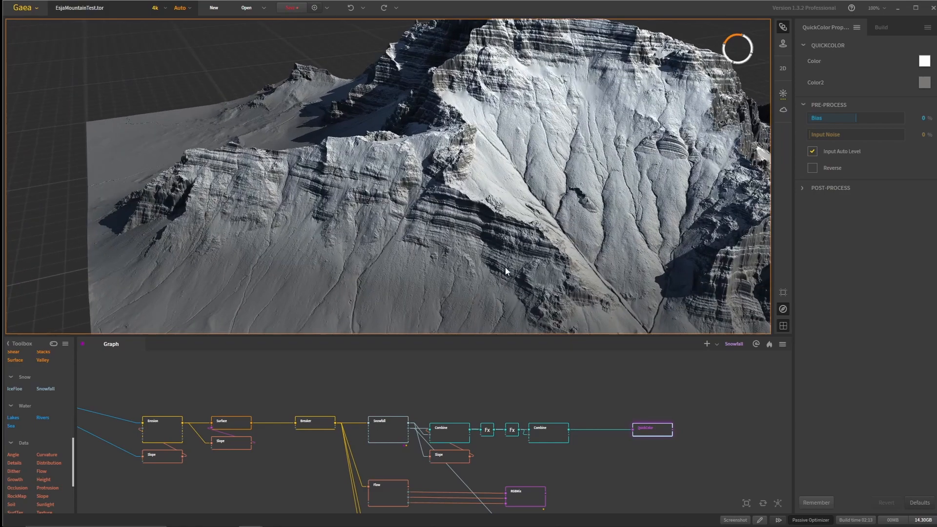
pyautogui.scroll(-5, 498, 254)
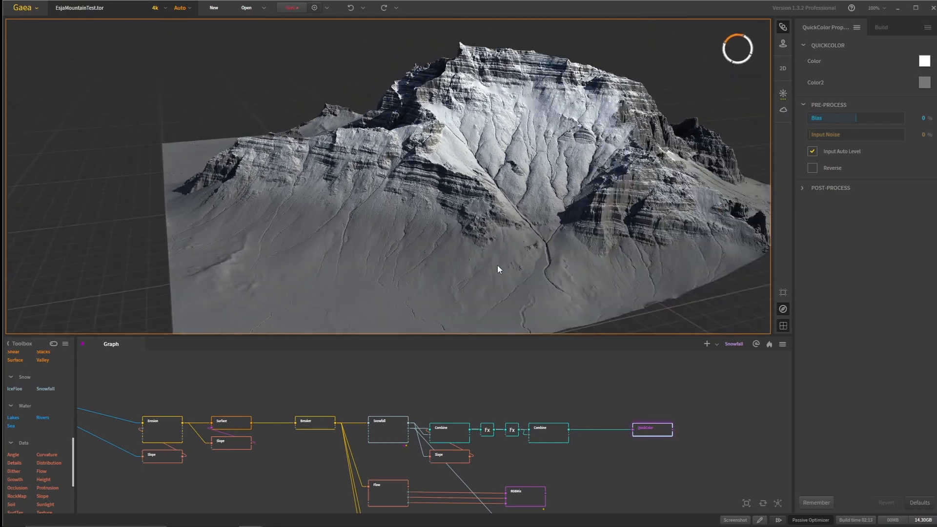
pyautogui.moveTo(498, 290); pyautogui.dragTo(472, 241)
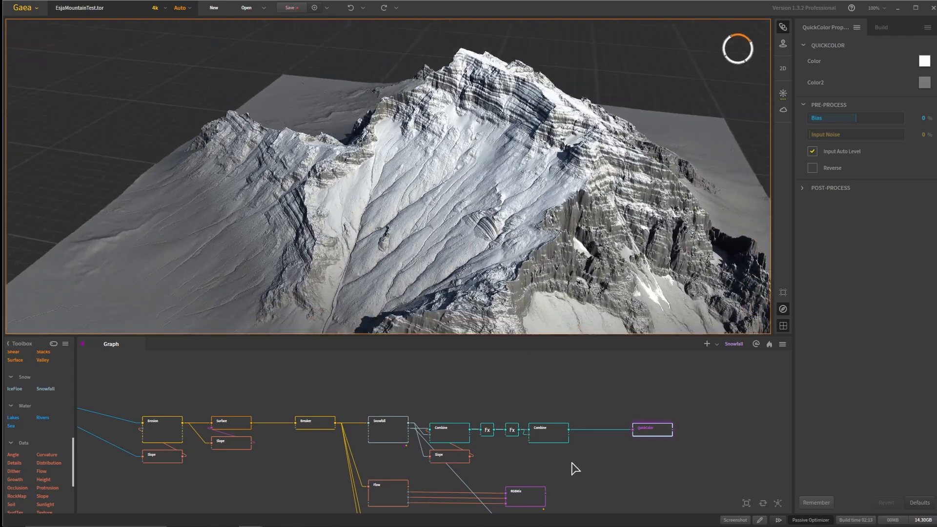
# - Preview the Snowfall node again and show the build settings with the files to save
pyautogui.moveTo(569, 469); pyautogui.dragTo(573, 428, button='middle')
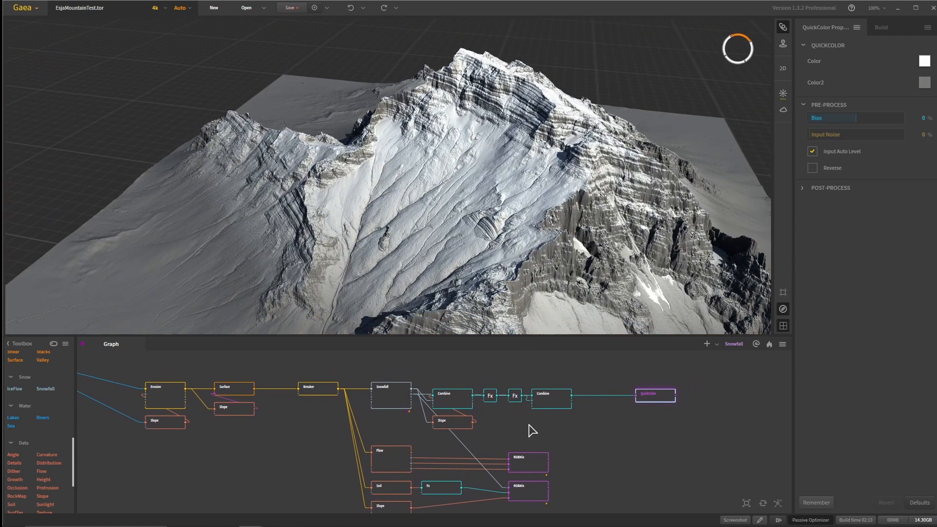
pyautogui.click(391, 396)
pyautogui.scroll(3, 396, 421)
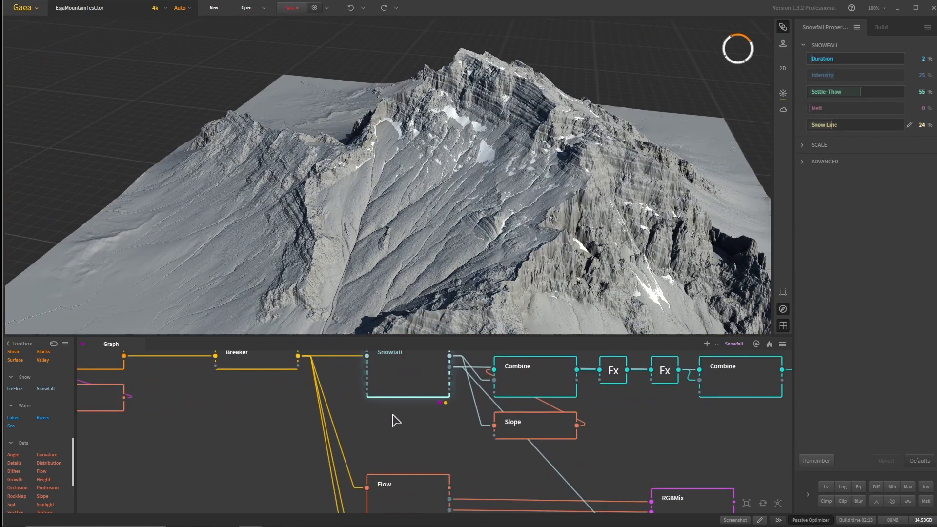
pyautogui.click(881, 28)
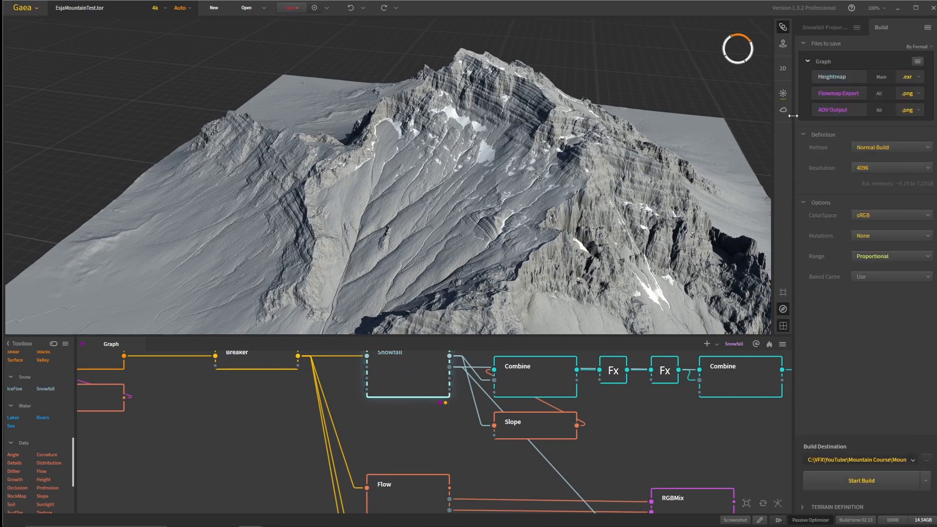
# - Preview the Flow node's map and the RGBMix node that combines its outputs
pyautogui.scroll(-3, 613, 488)
pyautogui.moveTo(617, 458); pyautogui.dragTo(634, 396, button='middle')
pyautogui.scroll(2, 520, 436)
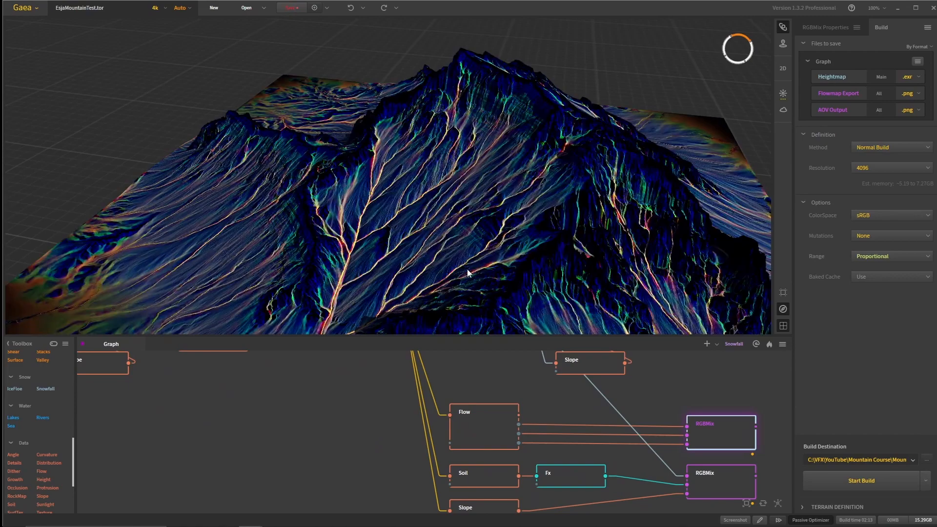
pyautogui.moveTo(467, 269); pyautogui.dragTo(516, 289)
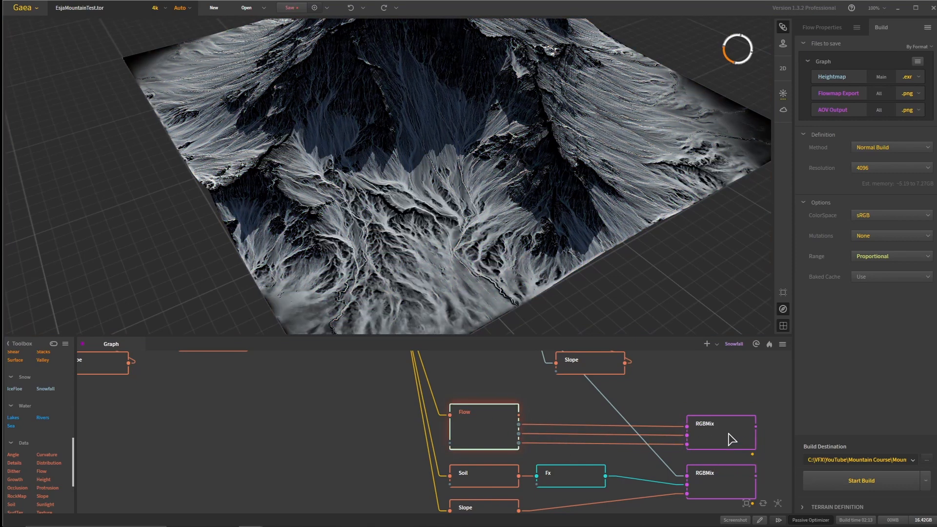
pyautogui.moveTo(447, 168); pyautogui.dragTo(459, 234)
pyautogui.click(711, 424)
# - Switch to the reference photo board and examine the snow streaks and gullies on the snowy mountain above the town
pyautogui.moveTo(466, 526)
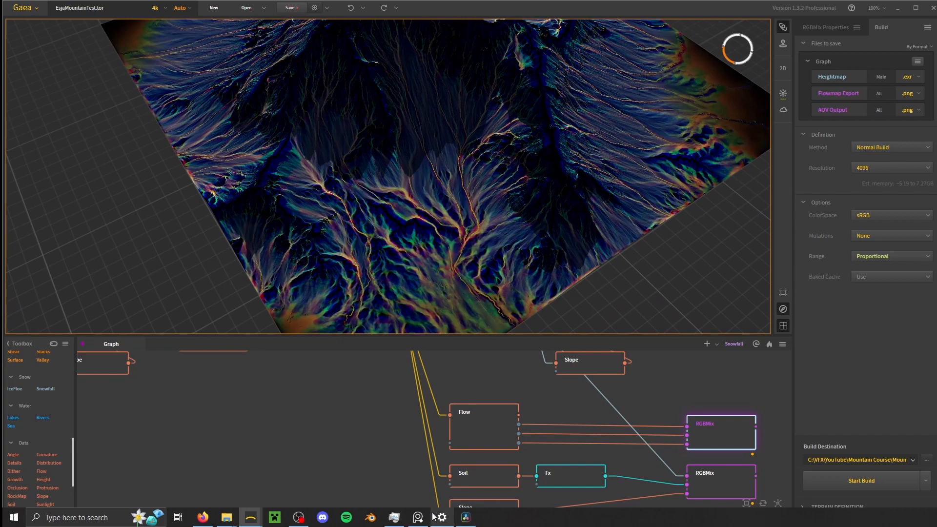
pyautogui.click(416, 521)
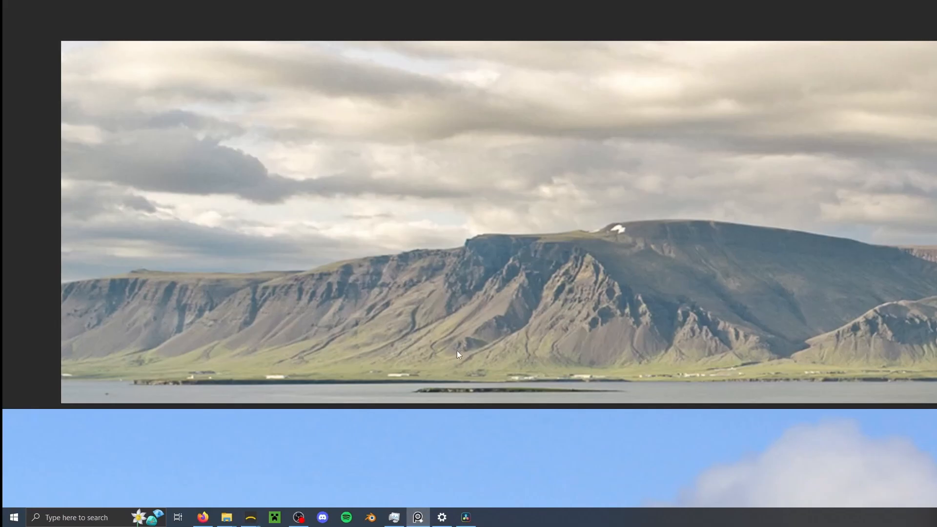
pyautogui.scroll(-6, 522, 412)
pyautogui.moveTo(558, 429); pyautogui.dragTo(630, 162, button='middle')
pyautogui.scroll(10, 649, 312)
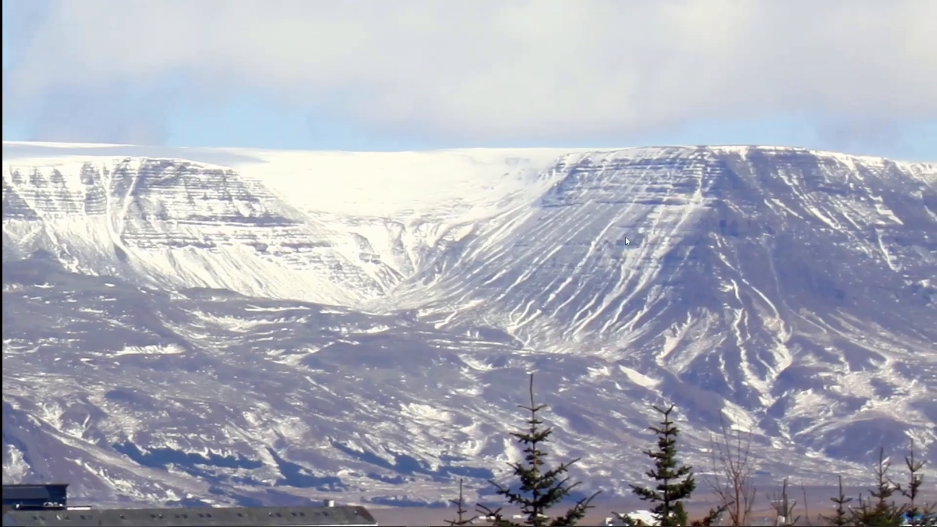
pyautogui.scroll(3, 635, 242)
pyautogui.scroll(-4, 594, 329)
pyautogui.moveTo(405, 329); pyautogui.dragTo(693, 336, button='middle')
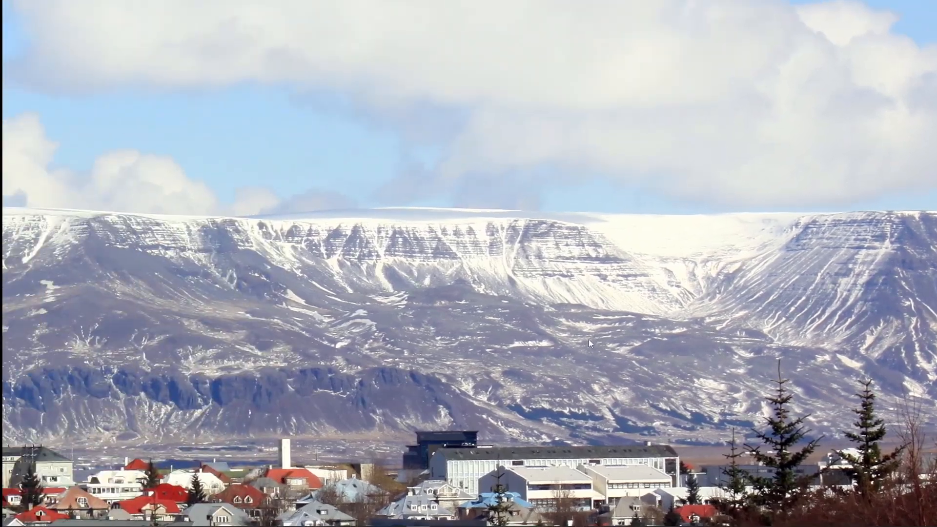
pyautogui.moveTo(254, 335); pyautogui.dragTo(614, 332, button='middle')
# - Switch back to the EsjaMountainTest project in Gaea and view the RGBMix flow map on the steep slopes
pyautogui.moveTo(466, 518)
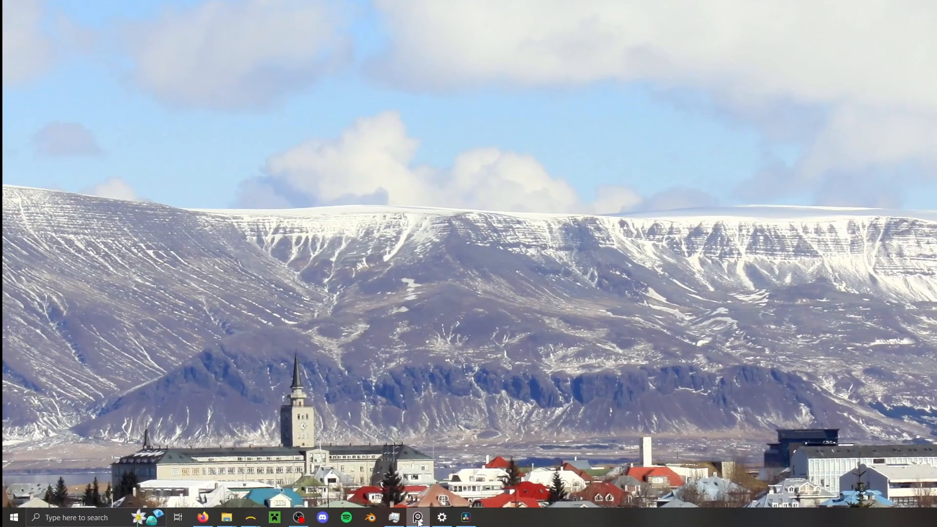
pyautogui.moveTo(252, 521)
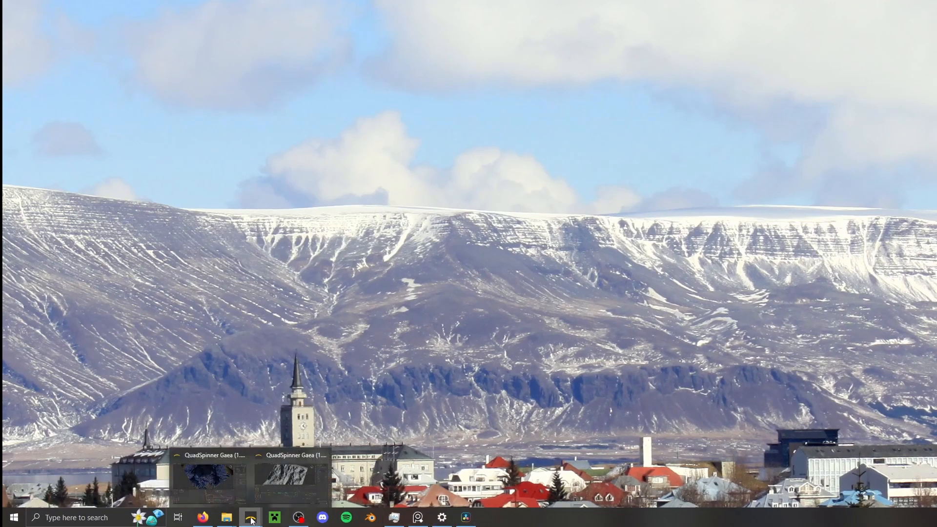
pyautogui.click(220, 475)
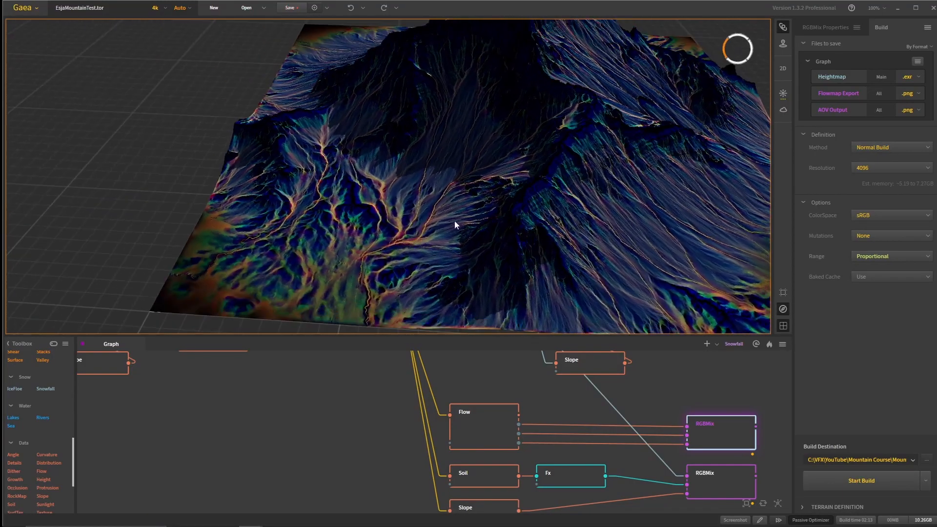
pyautogui.moveTo(462, 226); pyautogui.dragTo(460, 194)
pyautogui.moveTo(460, 194); pyautogui.dragTo(450, 259, button='right')
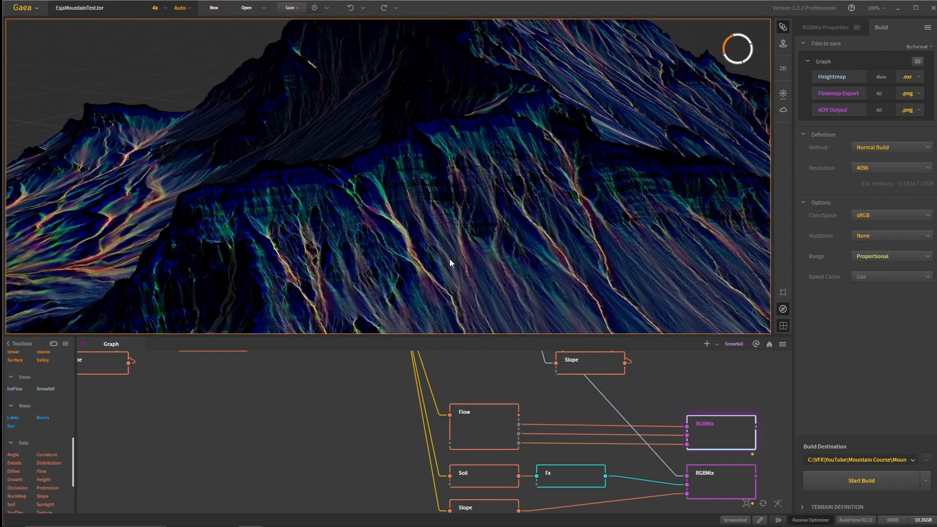
# - Examine the RGBMix flow lines down the cliffs and gullies up close and over the whole terrain
pyautogui.scroll(-5, 449, 263)
pyautogui.moveTo(449, 264)
pyautogui.mouseDown()
pyautogui.moveTo(438, 262)
pyautogui.moveTo(448, 262)
pyautogui.mouseUp()
pyautogui.scroll(5, 386, 193)
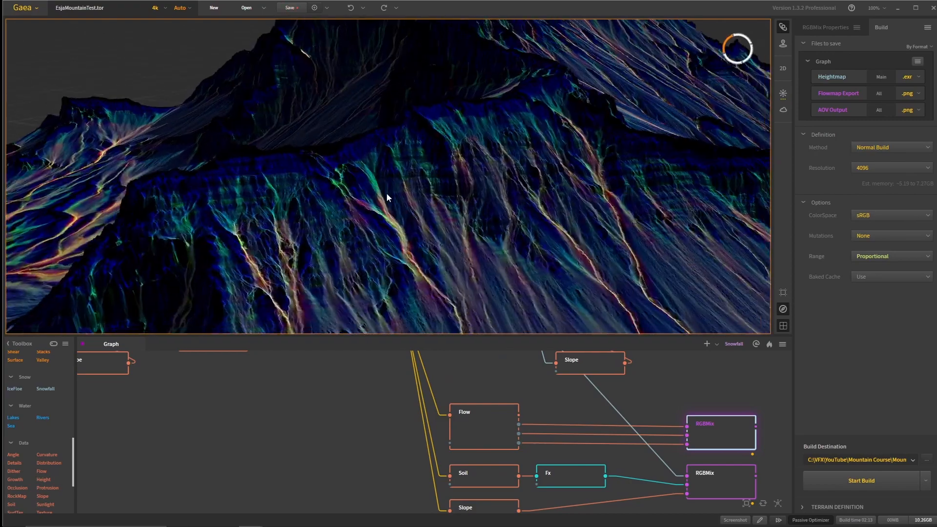
pyautogui.moveTo(373, 163); pyautogui.dragTo(414, 220)
pyautogui.scroll(5, 418, 229)
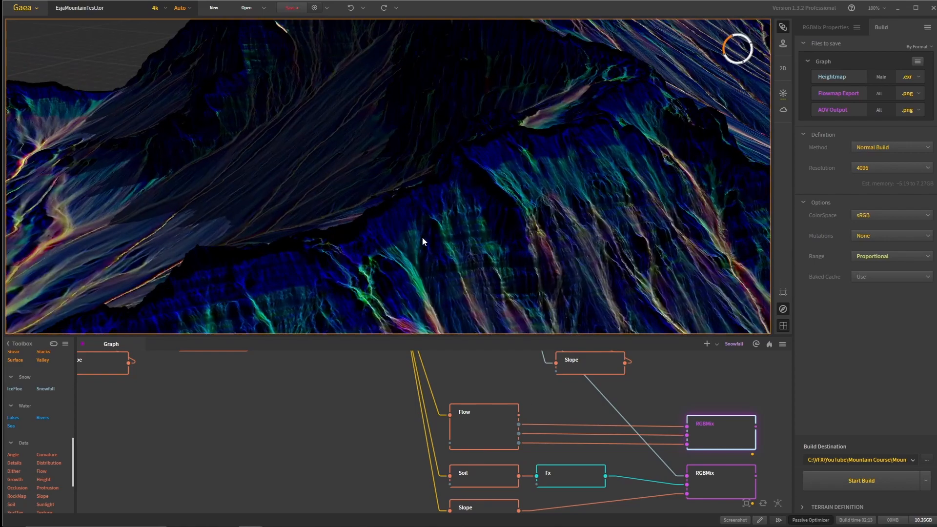
pyautogui.scroll(-5, 422, 239)
pyautogui.moveTo(434, 261); pyautogui.dragTo(342, 198)
pyautogui.scroll(-5, 543, 213)
pyautogui.scroll(4, 362, 184)
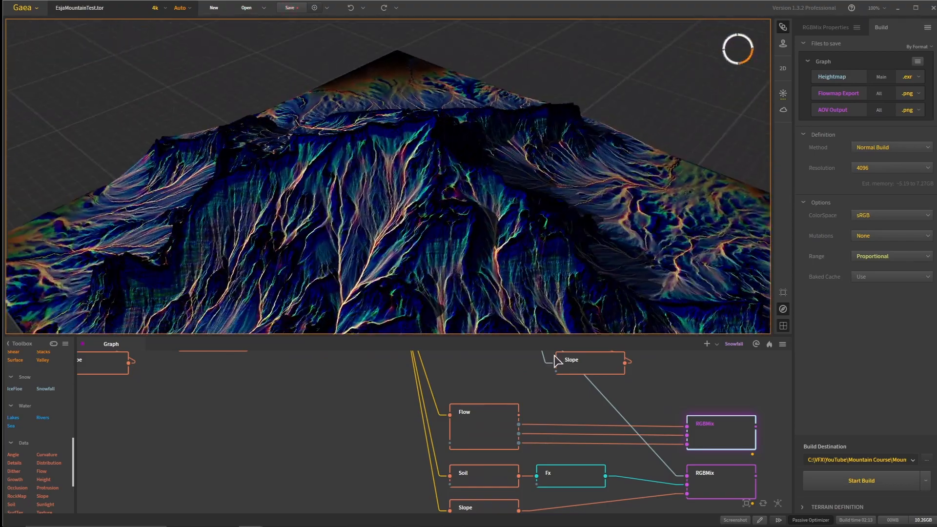
# - View the RGBMix flow map around the peak and valley, with the Flow, Soil and Slope branches in the graph view
pyautogui.scroll(-3, 586, 394)
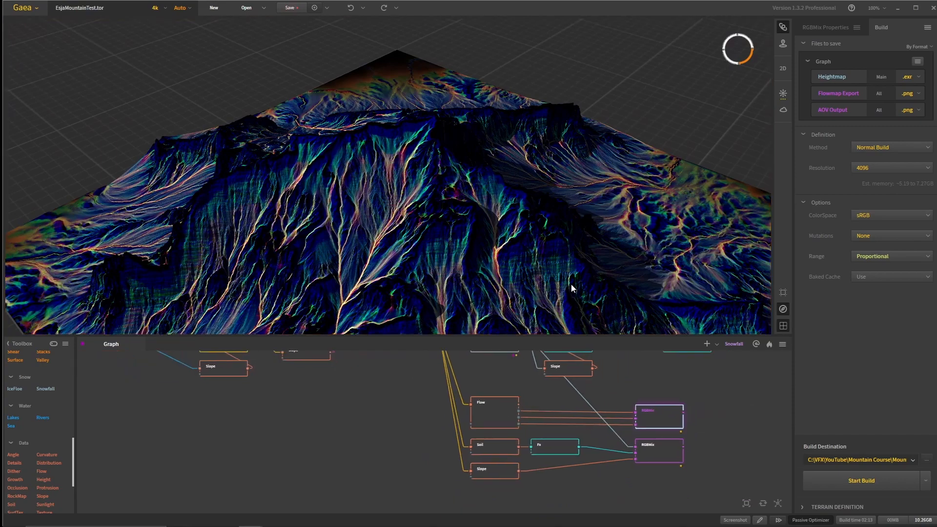
pyautogui.moveTo(569, 288); pyautogui.dragTo(488, 250)
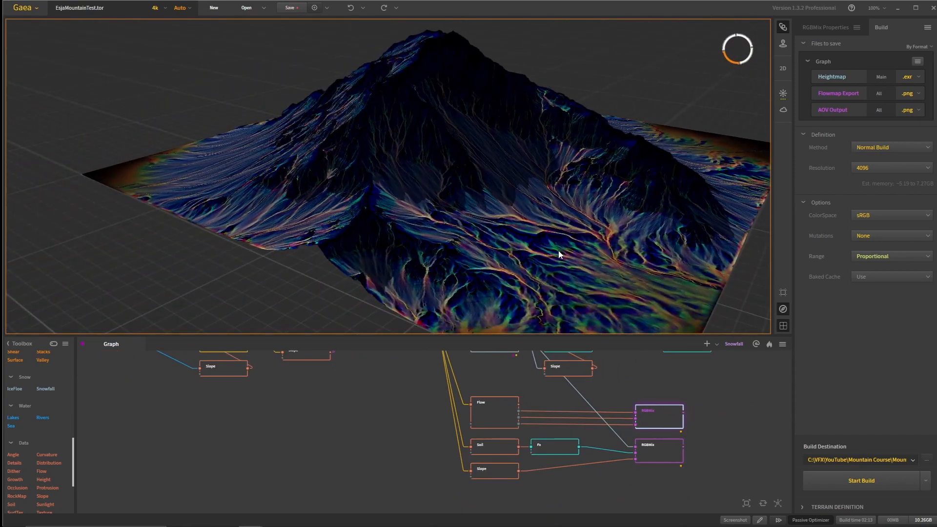
pyautogui.moveTo(558, 251); pyautogui.dragTo(549, 292)
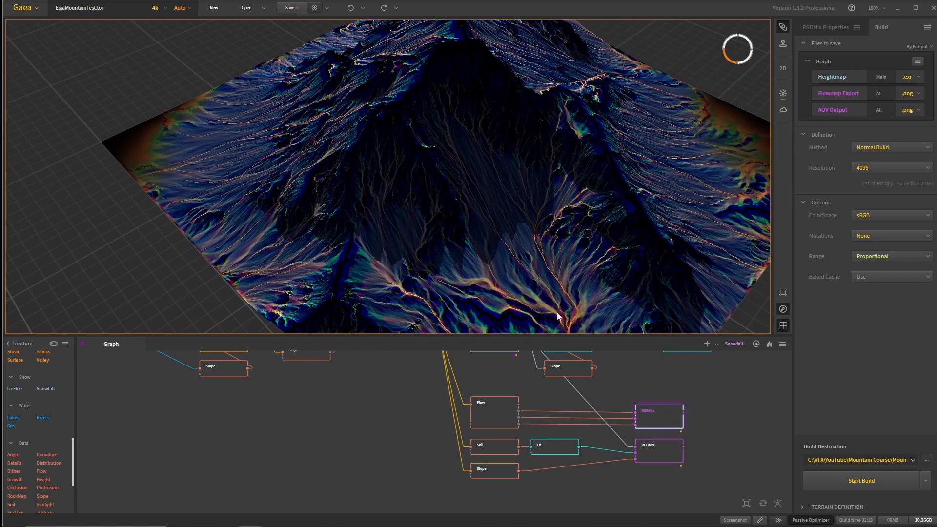
pyautogui.scroll(1, 717, 409)
pyautogui.moveTo(688, 409); pyautogui.dragTo(590, 418, button='middle')
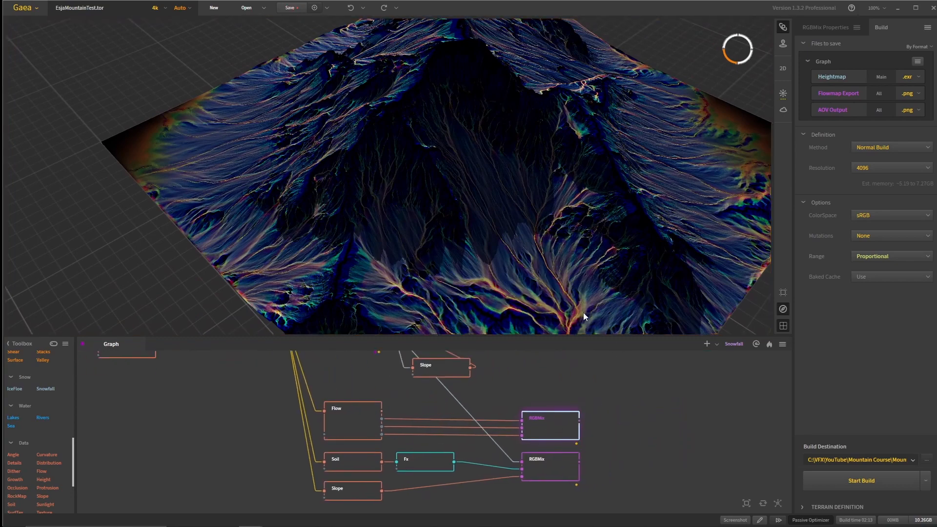
pyautogui.moveTo(584, 313); pyautogui.dragTo(571, 259)
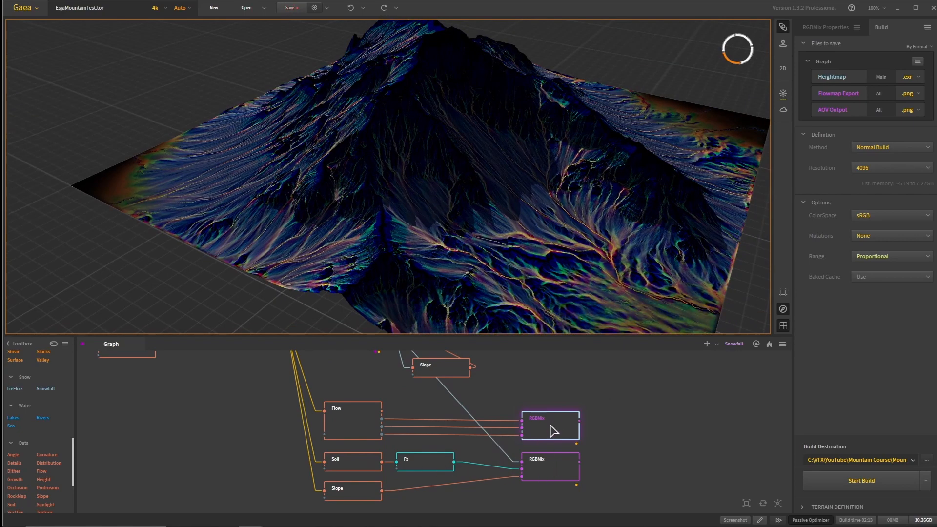
pyautogui.moveTo(603, 217); pyautogui.dragTo(585, 219)
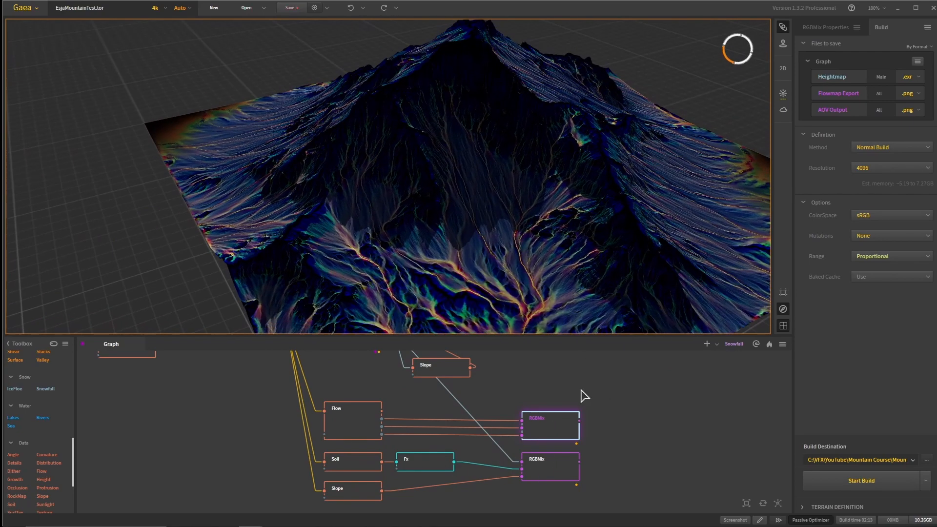
# - Preview the second RGBMix map, fed by the snow, Soil and Slope branches, along with its Slope mask on the terrain
pyautogui.click(559, 468)
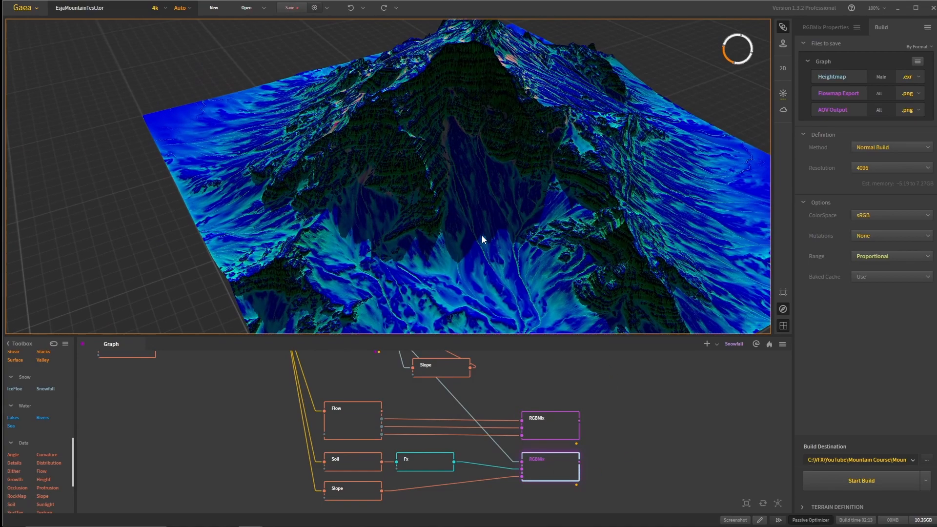
pyautogui.scroll(10, 472, 230)
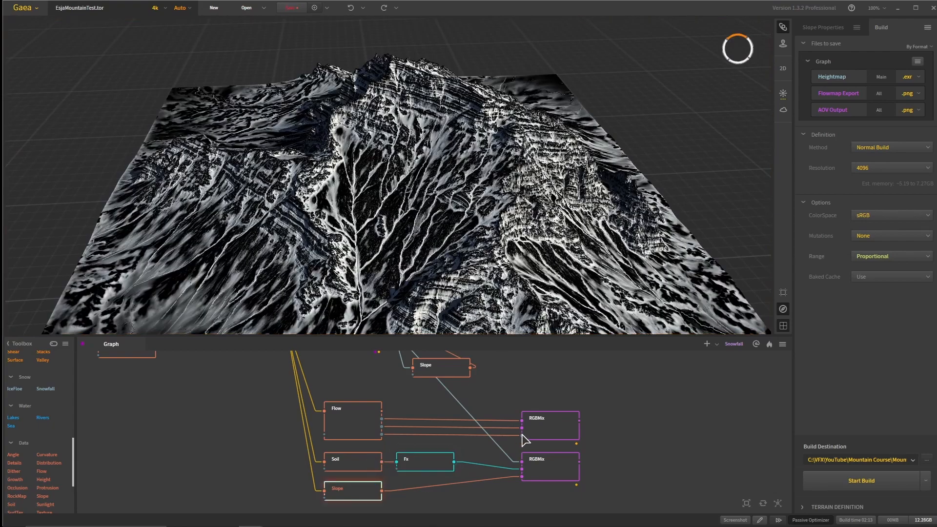
pyautogui.moveTo(425, 292); pyautogui.dragTo(358, 188)
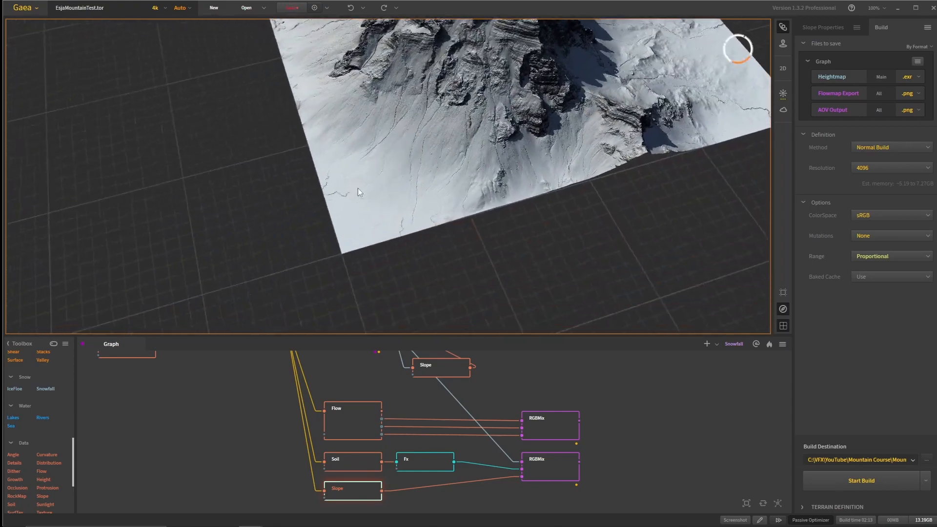
# - Examine the snow-covered terrain up close, from its lower corner to the layered rock cliffs and snowy slopes
pyautogui.scroll(3, 386, 171)
pyautogui.moveTo(408, 151); pyautogui.dragTo(416, 189, button='middle')
pyautogui.scroll(2, 415, 190)
pyautogui.moveTo(416, 189); pyautogui.dragTo(439, 217)
pyautogui.scroll(3, 430, 205)
pyautogui.moveTo(415, 171); pyautogui.dragTo(400, 221, button='middle')
pyautogui.moveTo(400, 221); pyautogui.dragTo(432, 180)
pyautogui.scroll(3, 407, 179)
pyautogui.scroll(-3, 409, 177)
pyautogui.scroll(2, 431, 181)
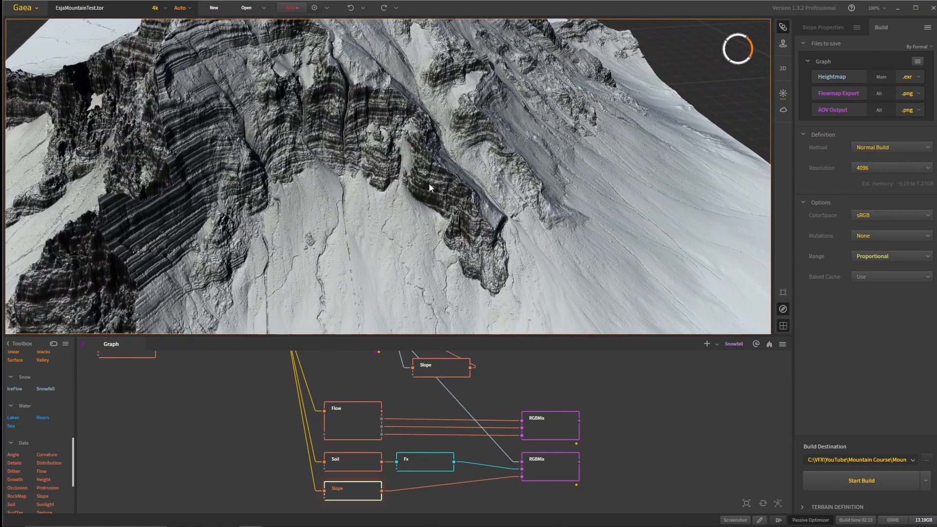
# - Examine the snow distribution on the ridges, gullies and shadowed cliff faces from several sides of the mountain
pyautogui.scroll(-4, 510, 117)
pyautogui.moveTo(504, 125); pyautogui.dragTo(339, 159)
pyautogui.scroll(3, 441, 141)
pyautogui.scroll(-4, 435, 152)
pyautogui.moveTo(340, 159); pyautogui.dragTo(459, 139, button='middle')
pyautogui.scroll(5, 481, 211)
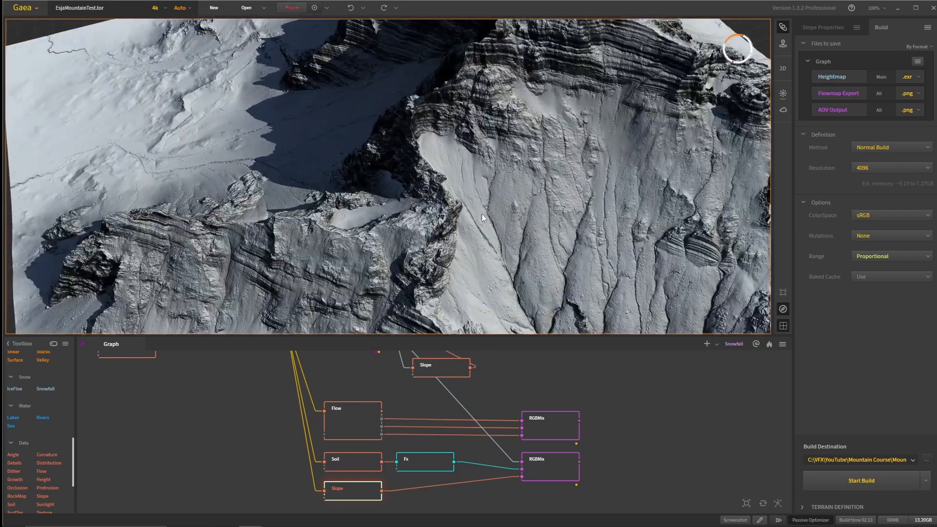
pyautogui.moveTo(481, 214); pyautogui.dragTo(495, 88)
pyautogui.scroll(-3, 455, 176)
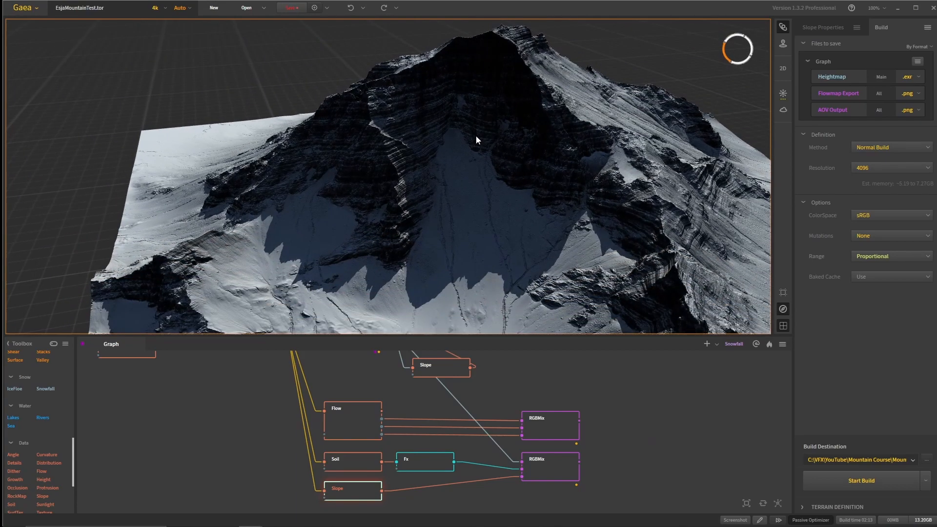
# - View the whole snowy mountain from different sides and distances, comparing the open slopes with the rock bands
pyautogui.moveTo(504, 130); pyautogui.dragTo(478, 212)
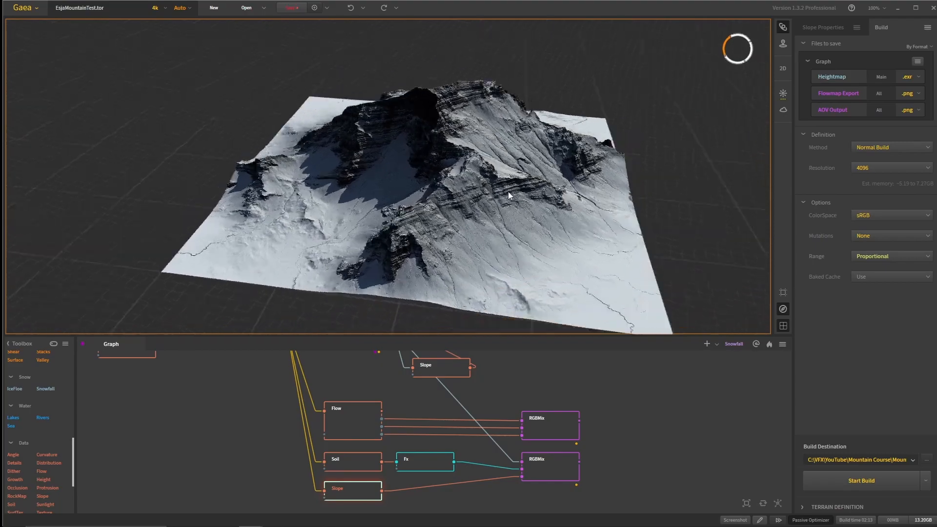
pyautogui.moveTo(508, 191); pyautogui.dragTo(425, 195)
pyautogui.scroll(4, 350, 257)
pyautogui.scroll(-3, 378, 268)
pyautogui.scroll(4, 423, 250)
pyautogui.scroll(-4, 424, 261)
pyautogui.scroll(4, 429, 266)
pyautogui.scroll(3, 431, 267)
pyautogui.scroll(-3, 438, 270)
pyautogui.scroll(-3, 437, 227)
pyautogui.scroll(-2, 440, 201)
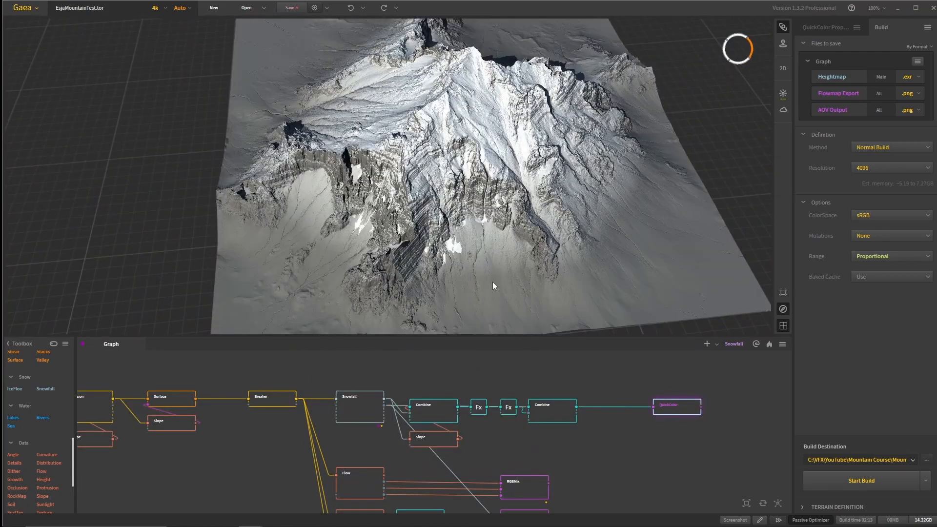
# - Preview the QuickColor node at the end of the Combine chain and inspect its colouring on the shadowed main face
pyautogui.moveTo(493, 282)
pyautogui.mouseDown()
pyautogui.moveTo(613, 273)
pyautogui.moveTo(509, 243)
pyautogui.moveTo(517, 210)
pyautogui.mouseUp()
pyautogui.scroll(3, 614, 273)
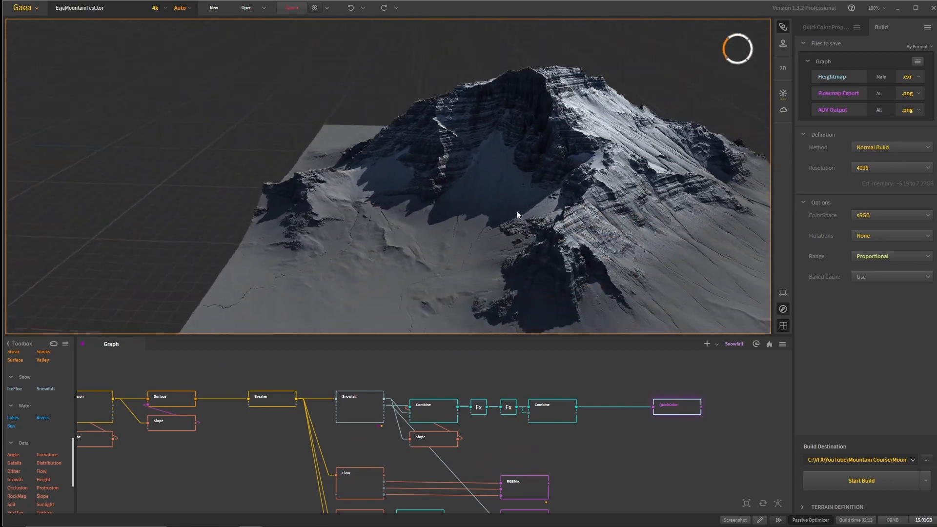
pyautogui.scroll(-3, 506, 216)
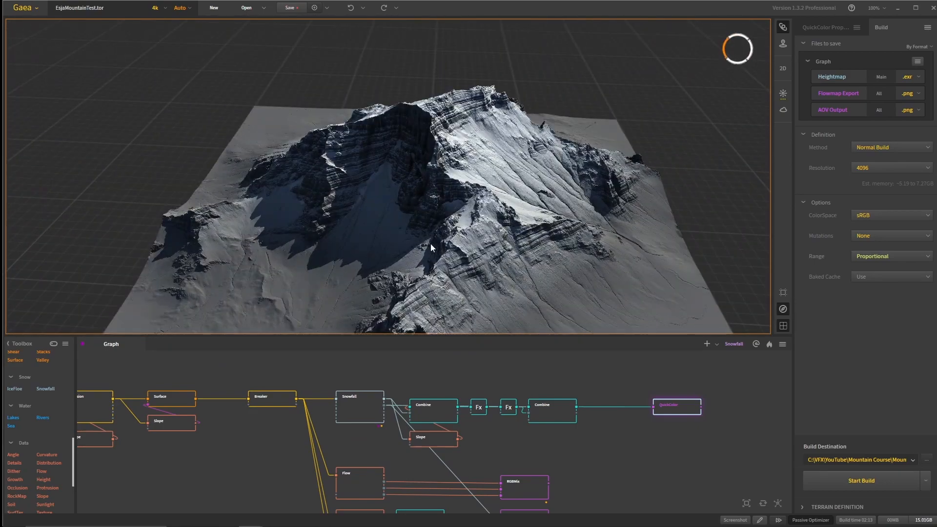
pyautogui.moveTo(411, 198); pyautogui.dragTo(433, 252)
pyautogui.scroll(5, 428, 256)
pyautogui.moveTo(480, 163); pyautogui.dragTo(480, 116)
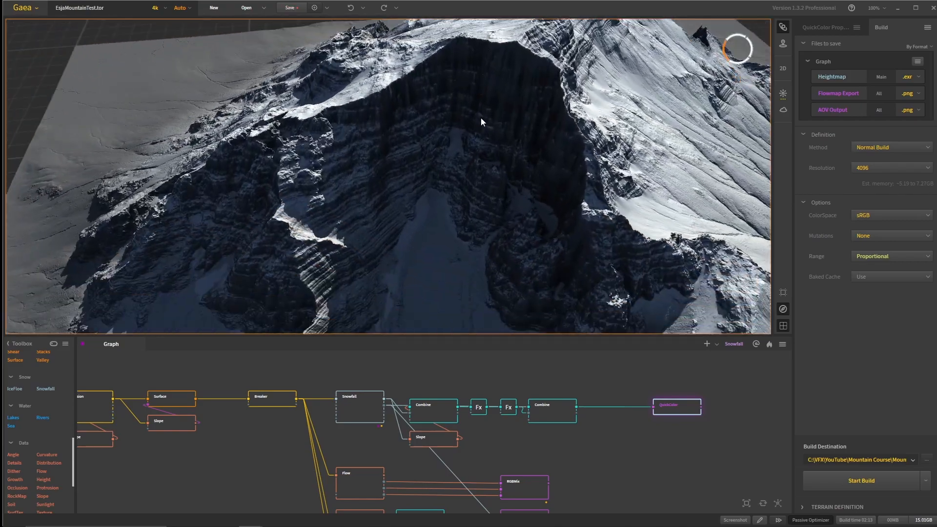
# - Examine the QuickColor result around the gullied slope, layered cliffs and summit of the mountain
pyautogui.moveTo(480, 116); pyautogui.dragTo(476, 126, button='middle')
pyautogui.scroll(3, 440, 206)
pyautogui.scroll(-5, 440, 217)
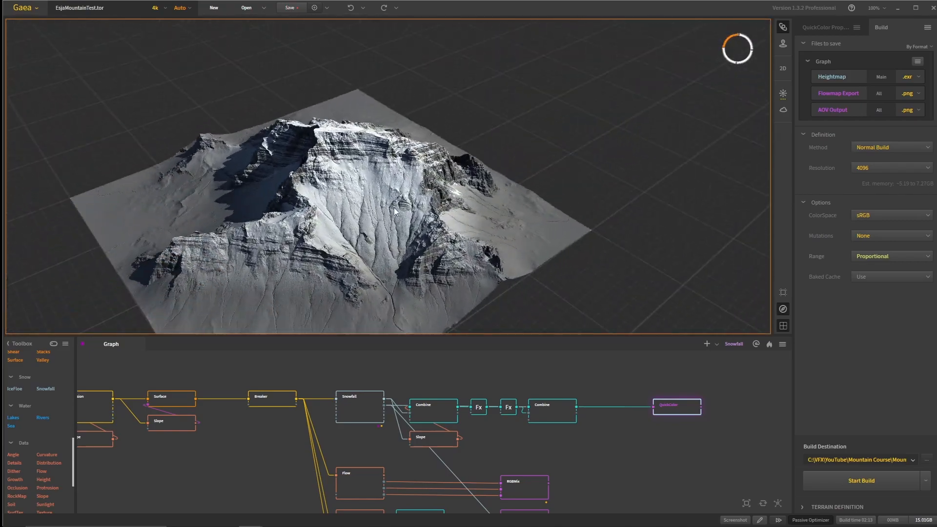
pyautogui.moveTo(287, 244); pyautogui.dragTo(387, 206, button='middle')
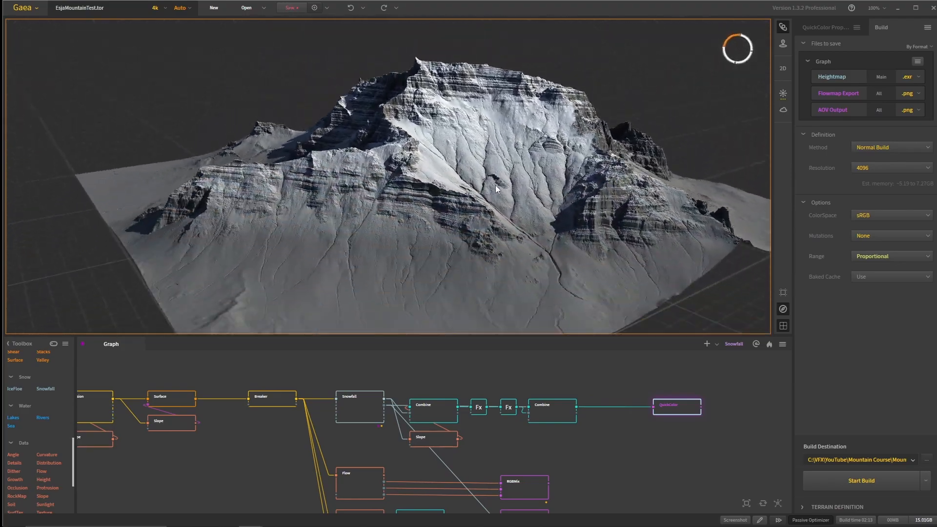
pyautogui.scroll(3, 474, 243)
pyautogui.scroll(-3, 477, 261)
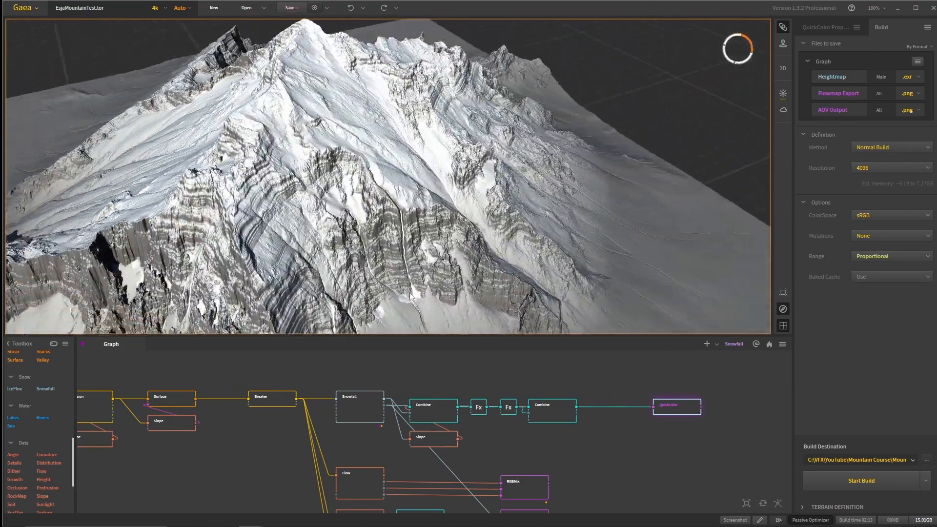